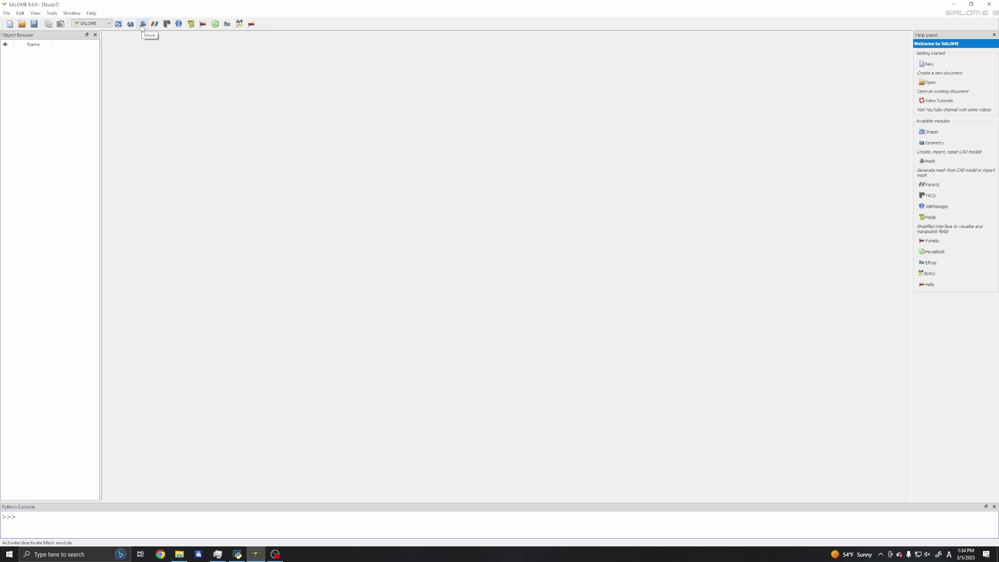
Activate the Mesh module, and switch to the Geometry module
click(142, 25)
click(145, 26)
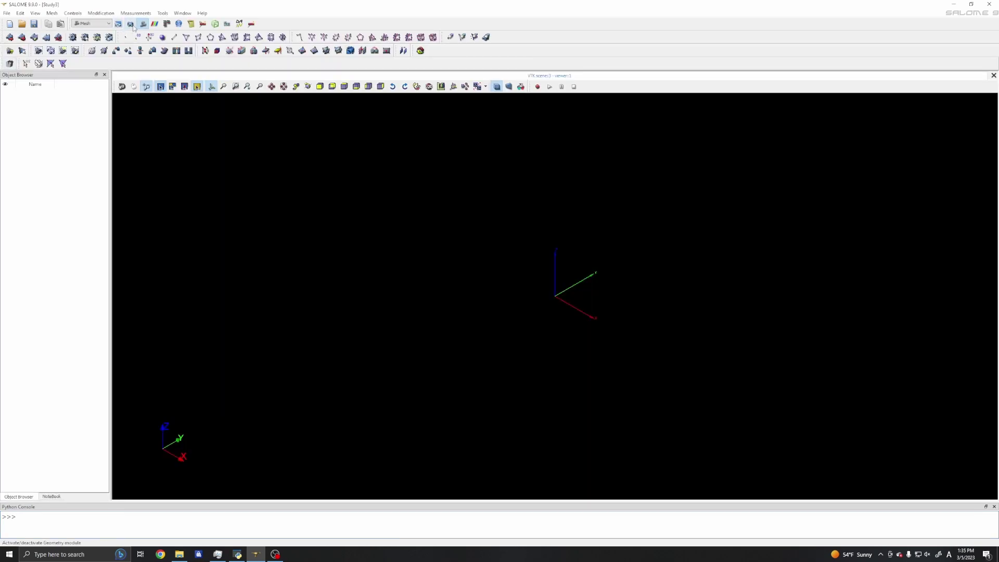
click(132, 25)
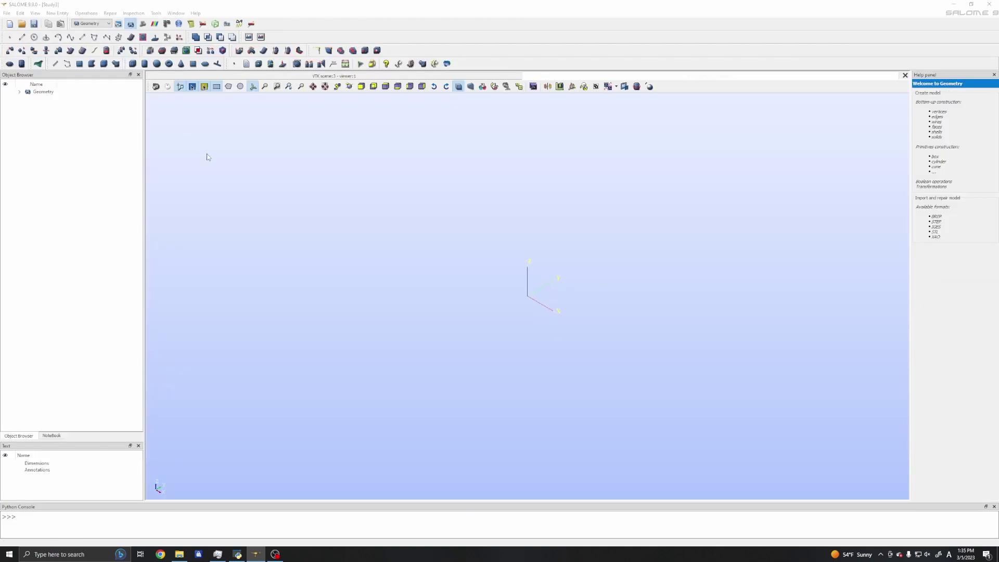
Import the naca.IGS file as IGES geometry using its embedded millimetre units, and show the imported wing in the viewer
click(7, 13)
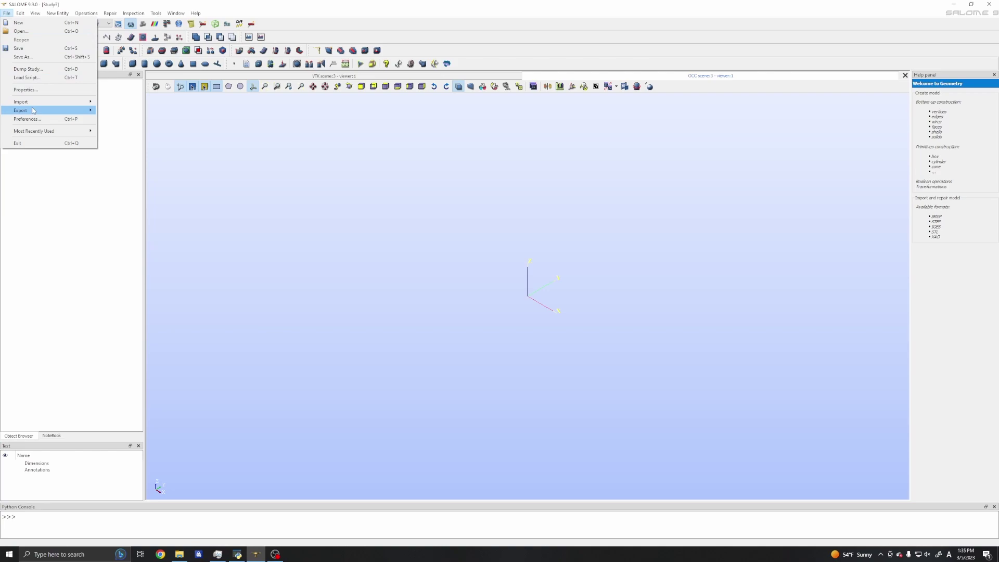
mouse_move(36, 106)
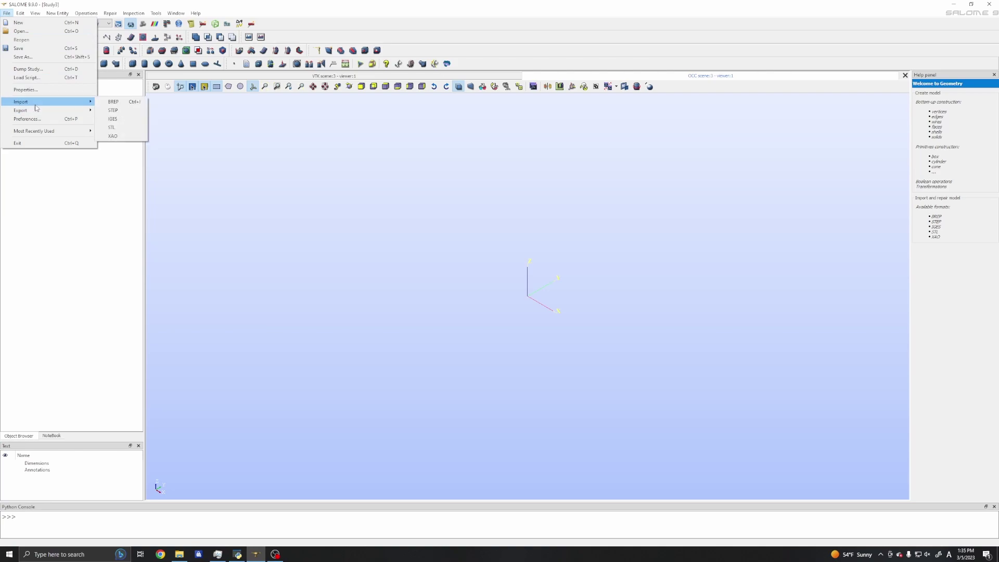
click(115, 118)
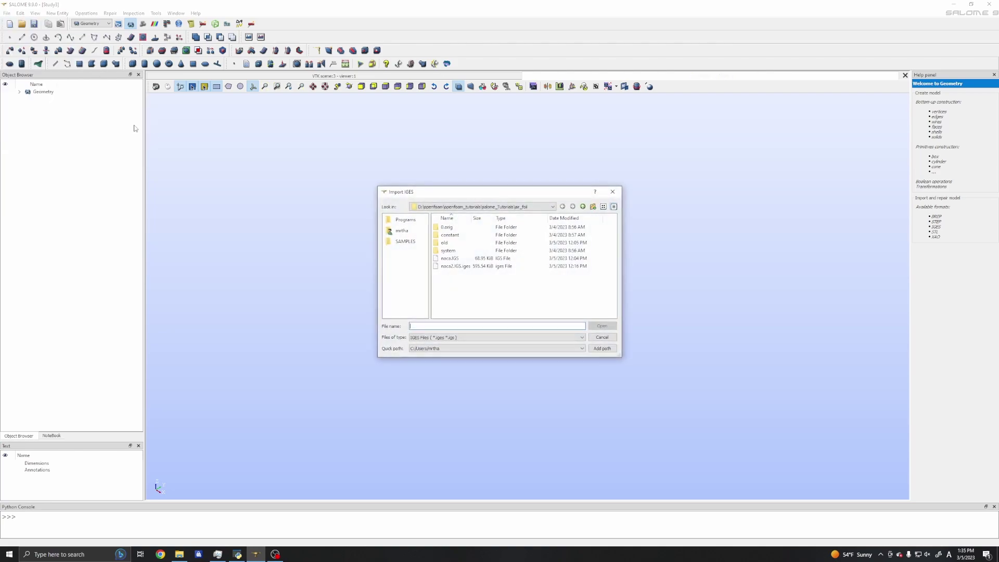
double_click(450, 258)
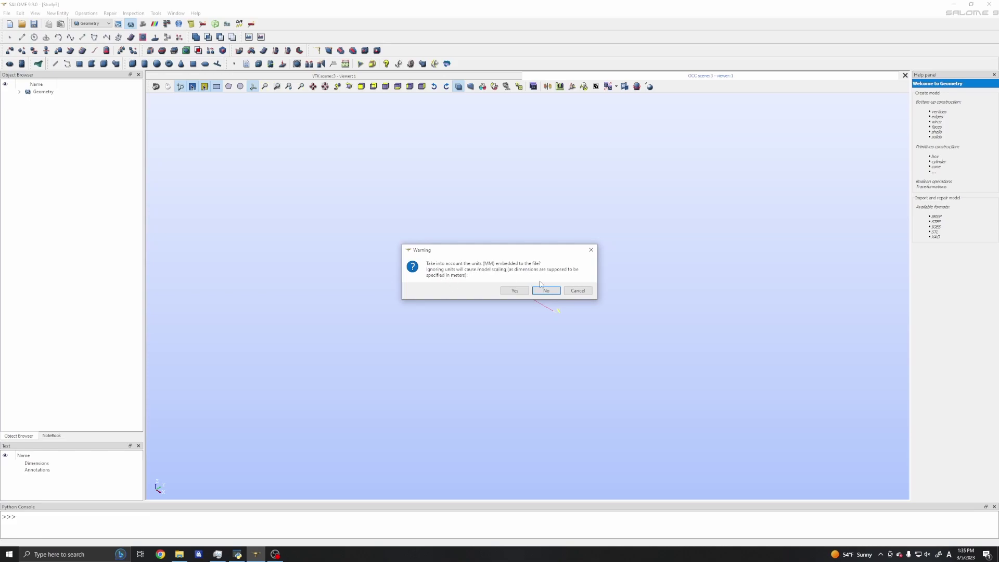
click(509, 291)
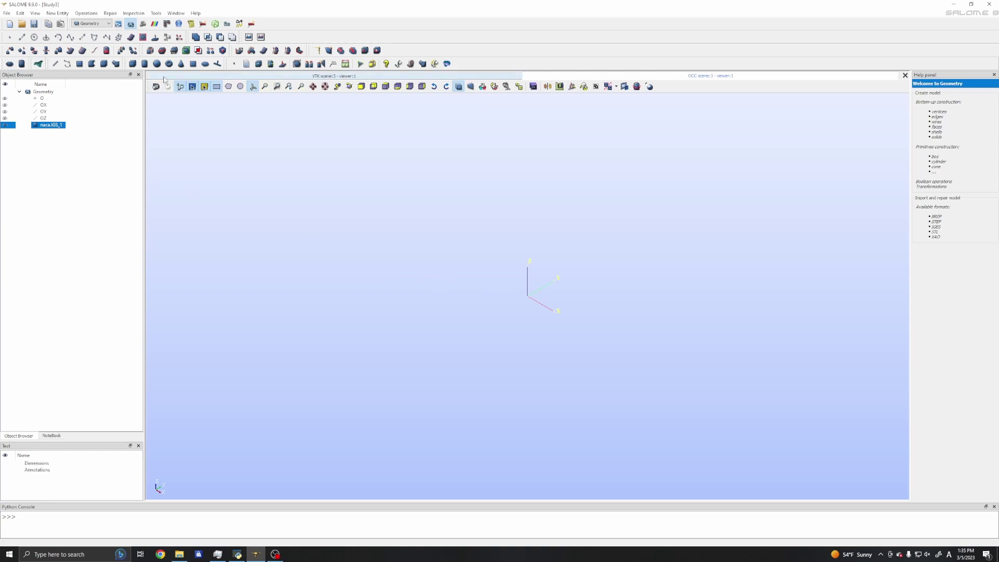
click(5, 125)
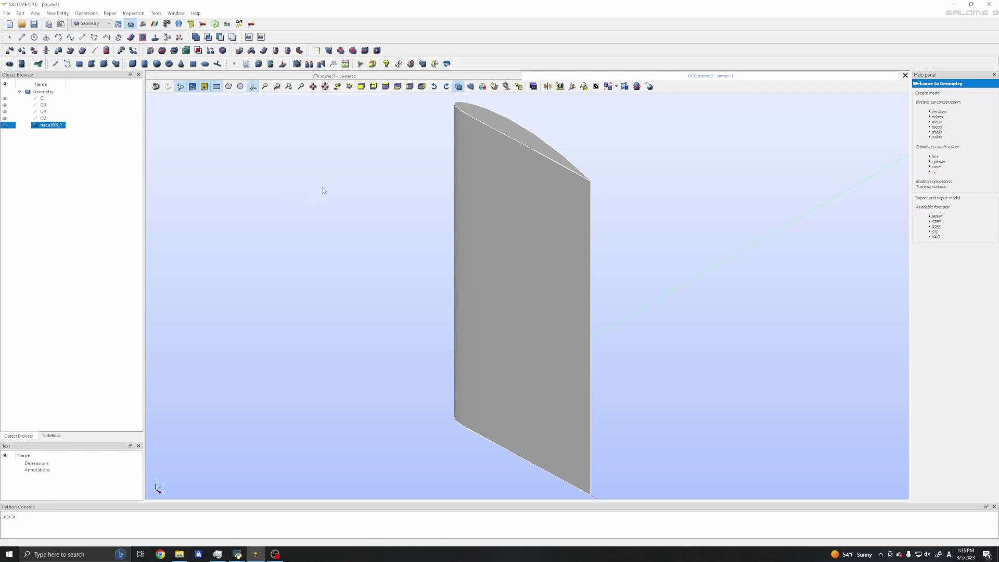
Check the bounding box dimensions of the imported wing without creating a bounding box object
ctrl+right_drag(322, 191, 507, 297)
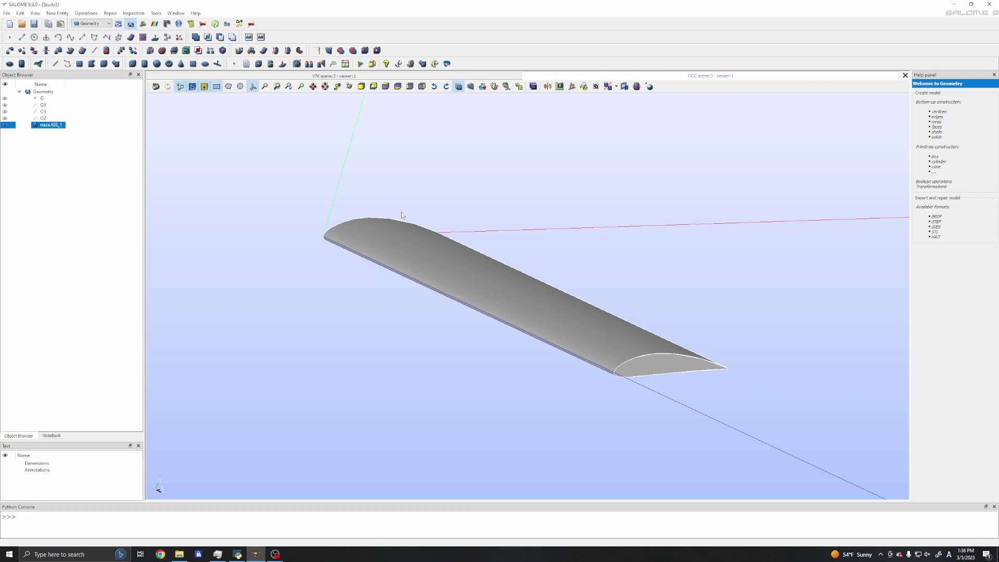
scroll(399, 212, down, 3)
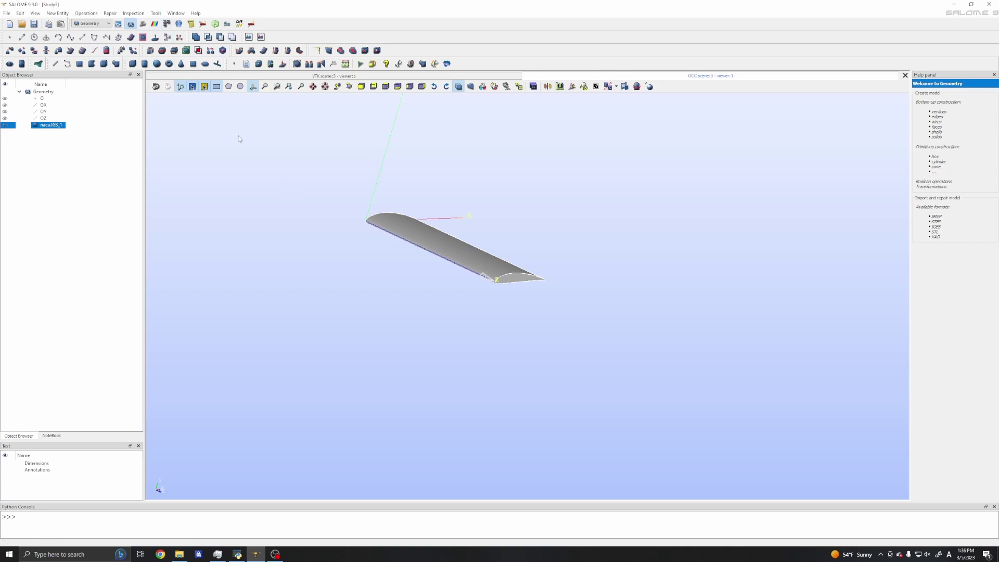
click(143, 14)
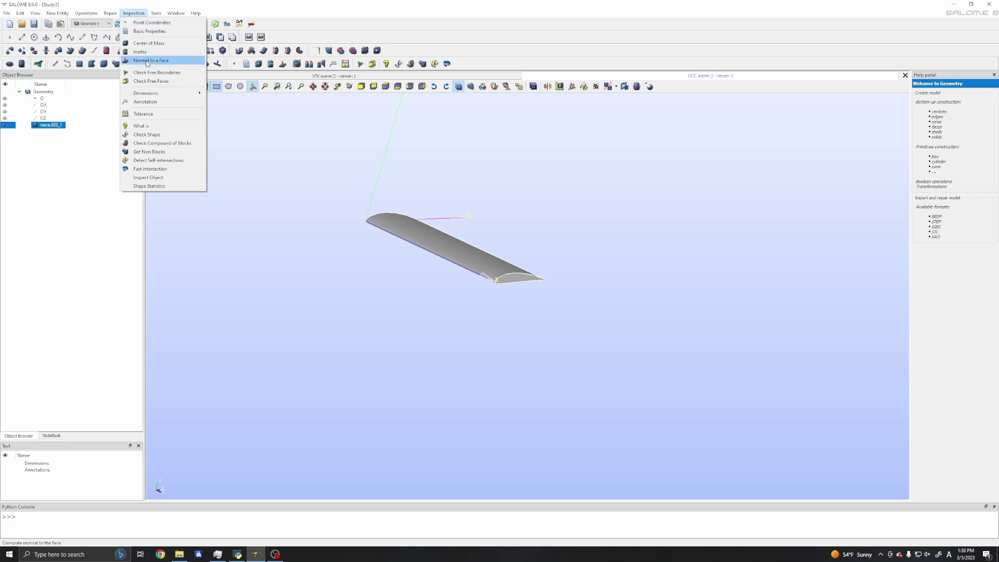
mouse_move(172, 93)
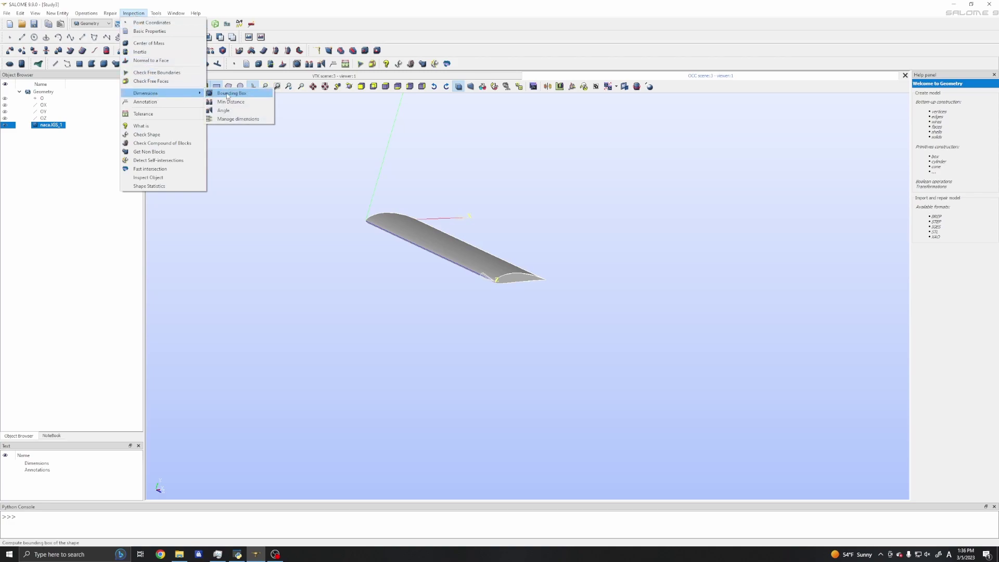
click(227, 95)
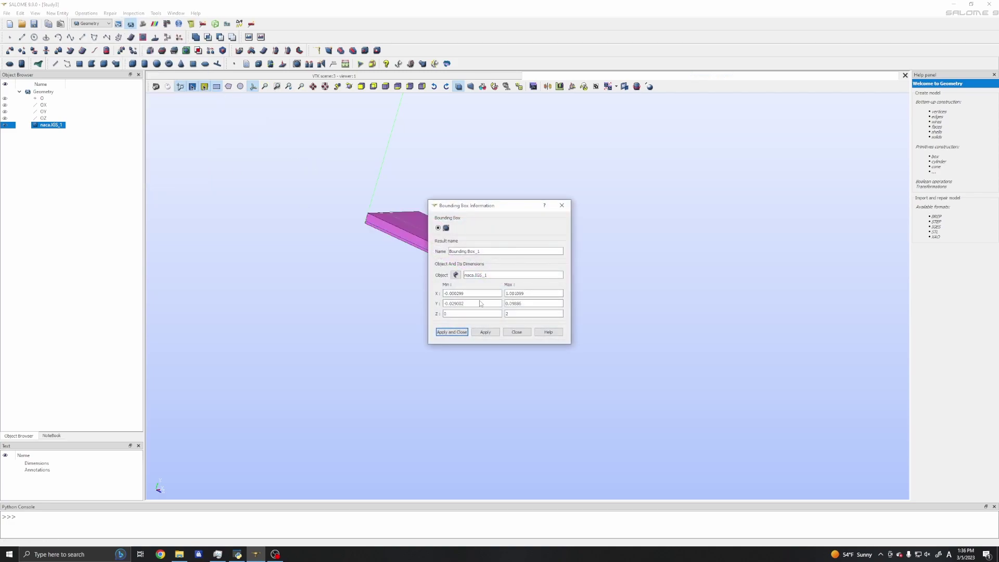
drag(493, 207, 648, 206)
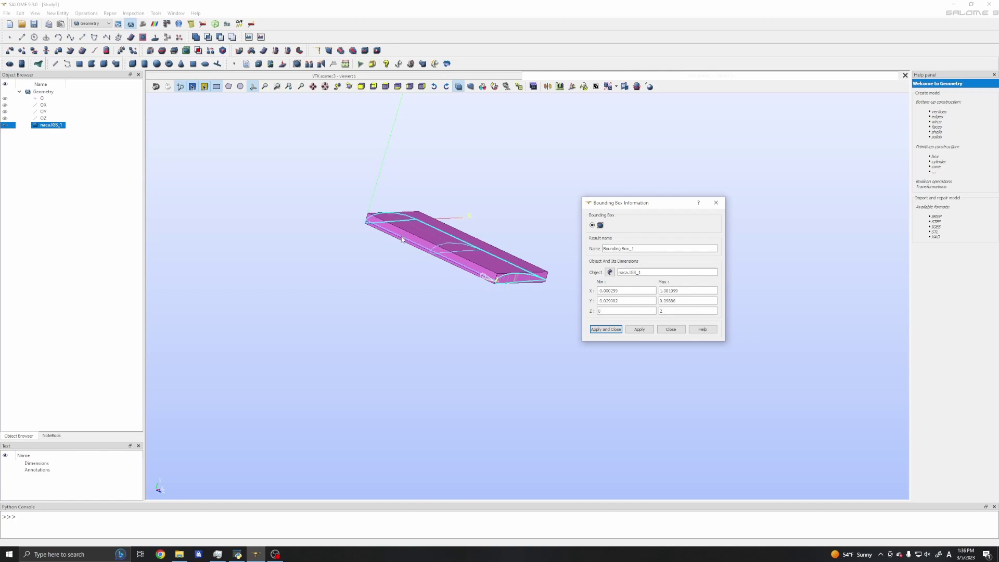
click(670, 328)
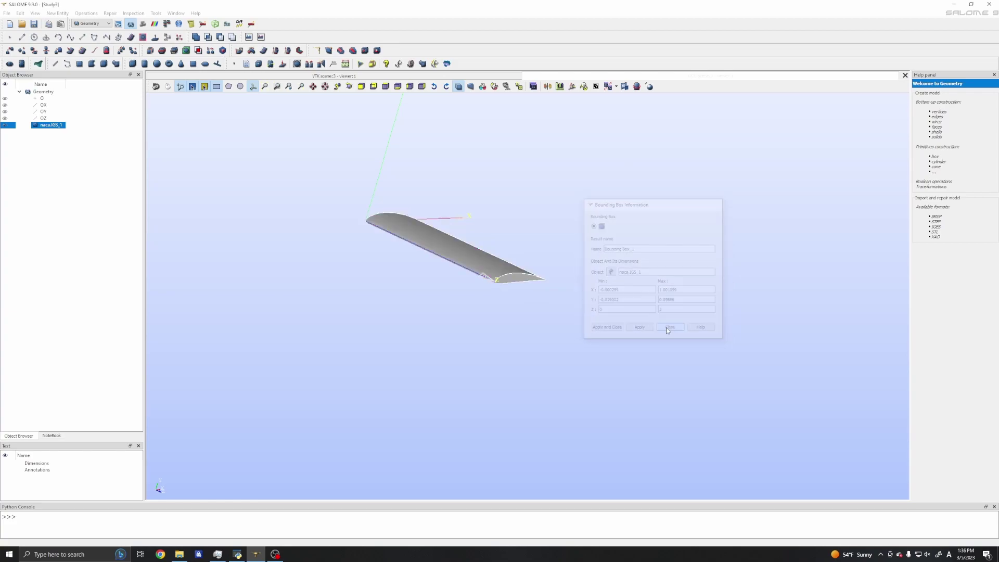
Hide the imported wing and create a sphere with radius 5 at the origin
click(4, 126)
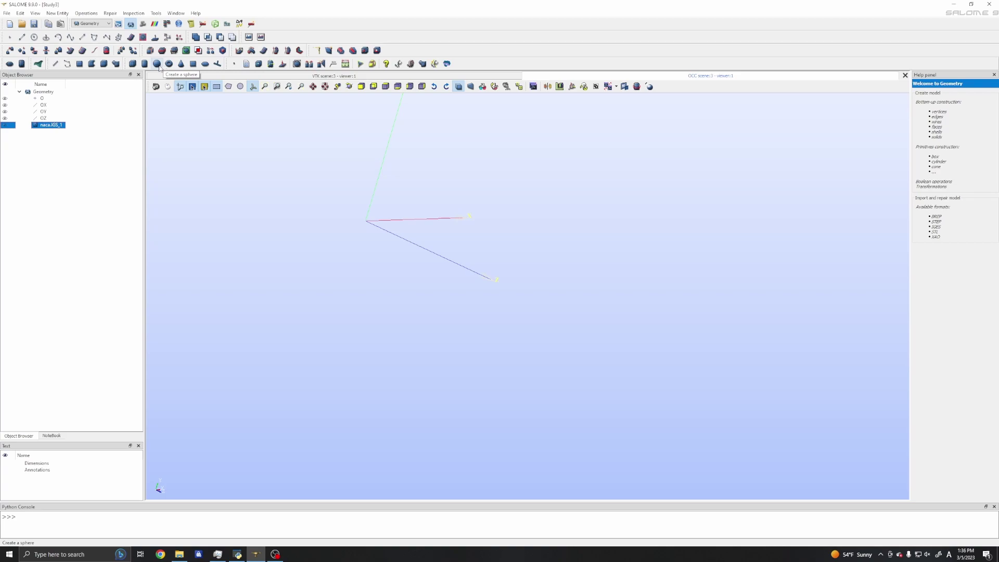
click(157, 64)
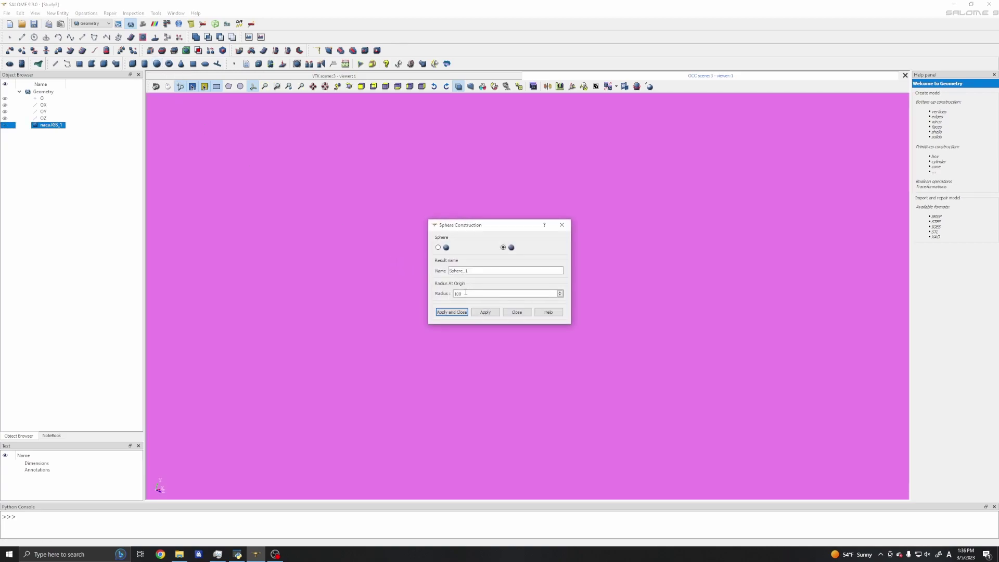
drag(471, 293, 430, 294)
text(5)
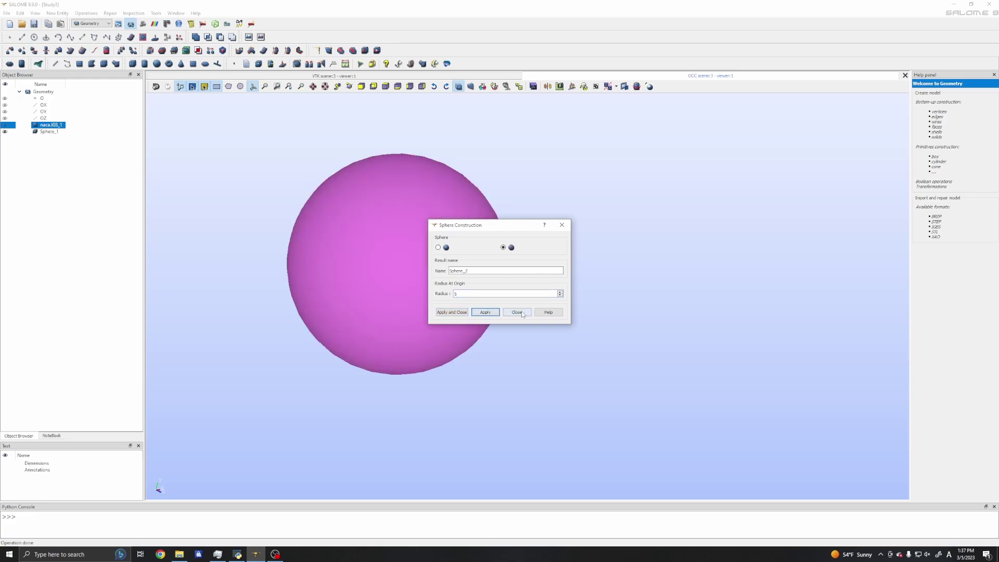
click(451, 312)
Set the sphere's transparency to 67% and show the imported wing inside it
click(351, 226)
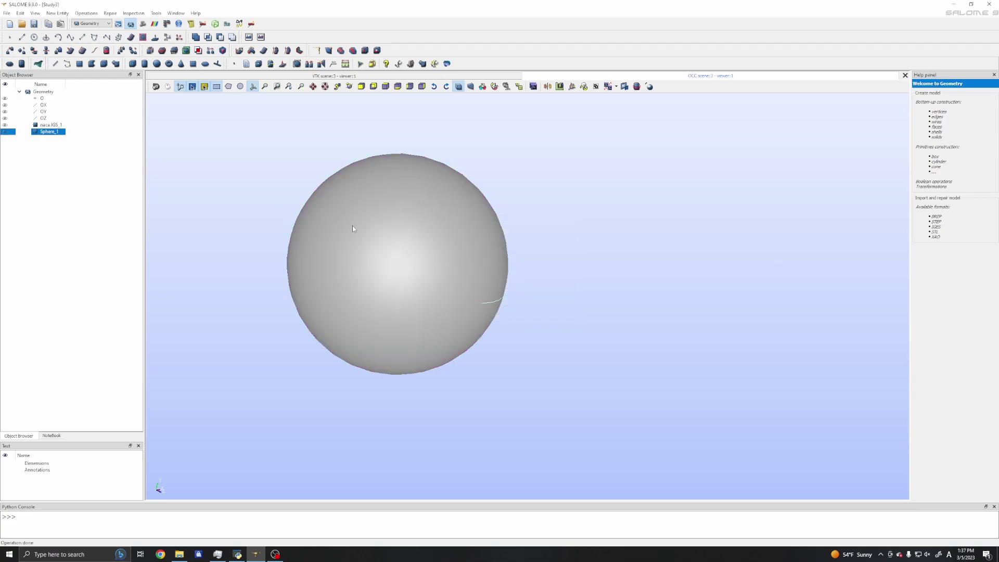
right_click(351, 226)
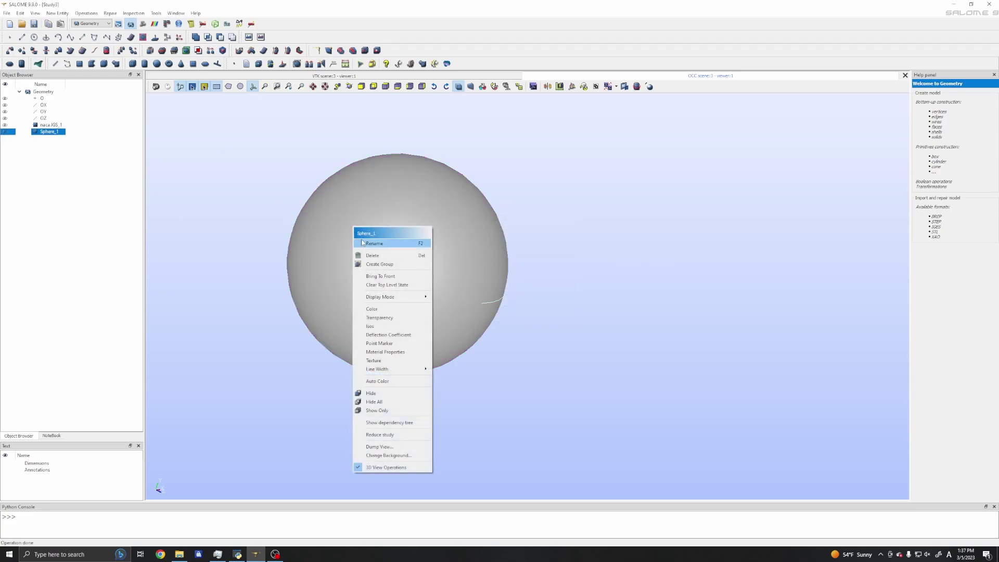
click(378, 317)
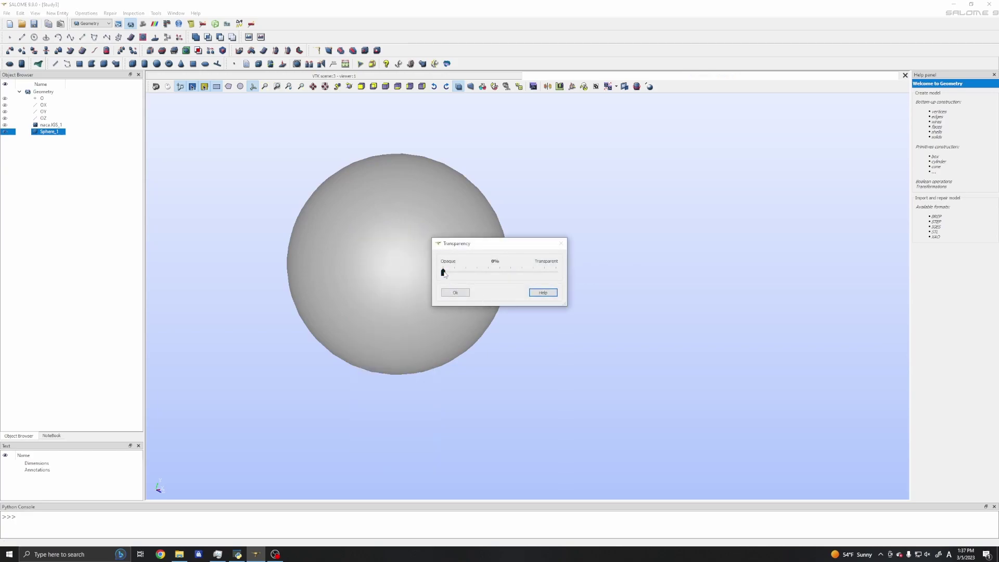
drag(444, 271, 518, 273)
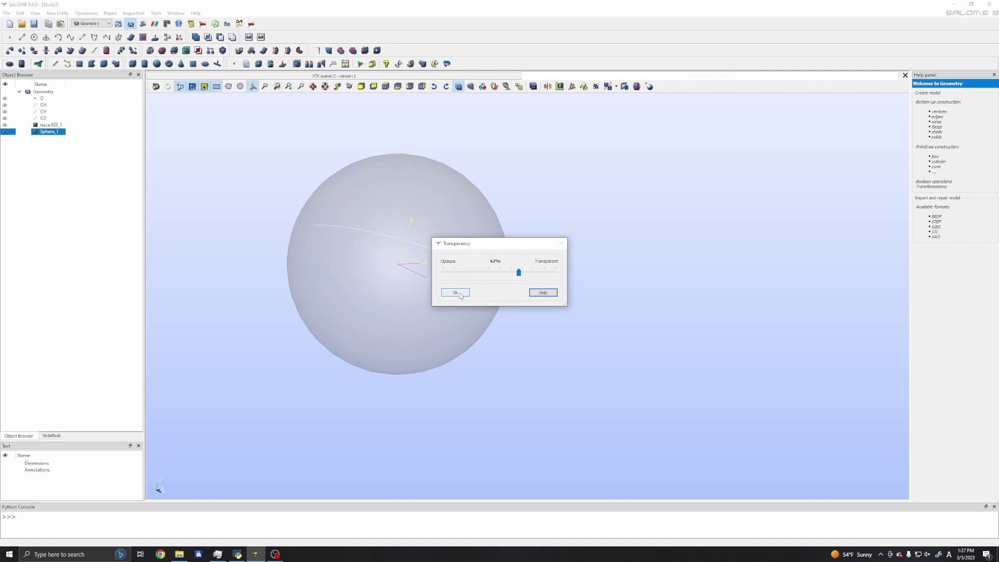
click(455, 293)
click(8, 126)
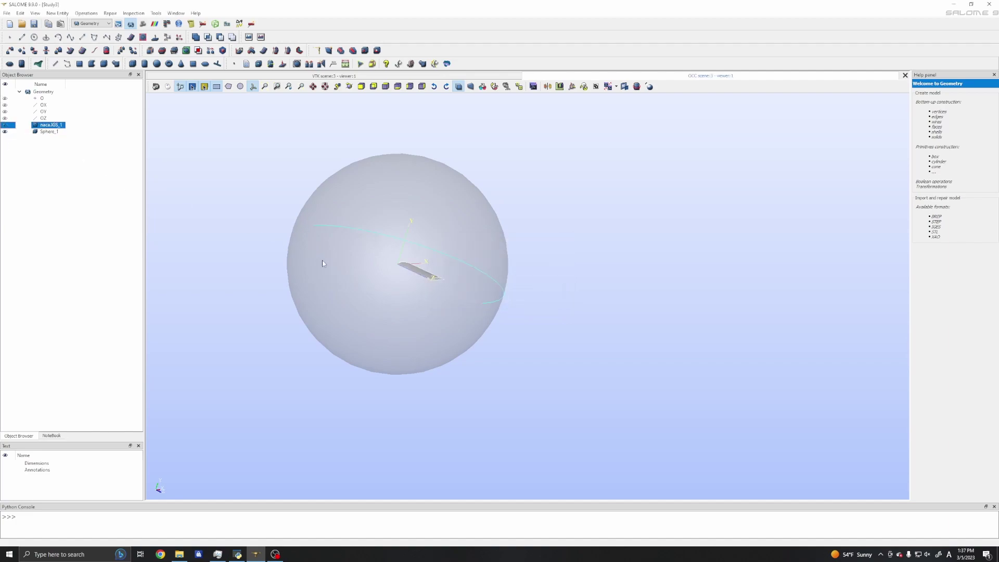
drag(323, 263, 253, 347)
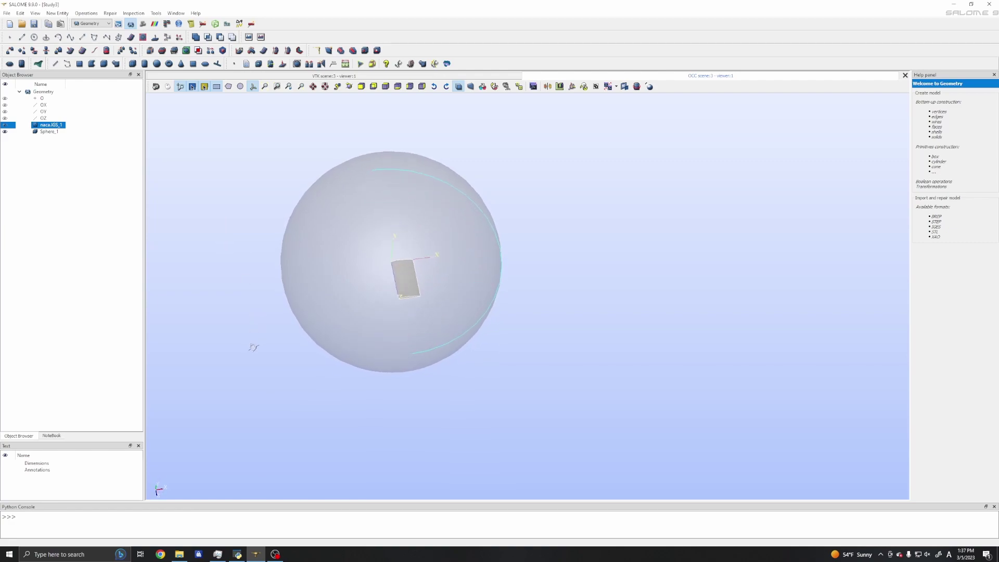
Delete the radius 5 sphere from the study
right_click(47, 131)
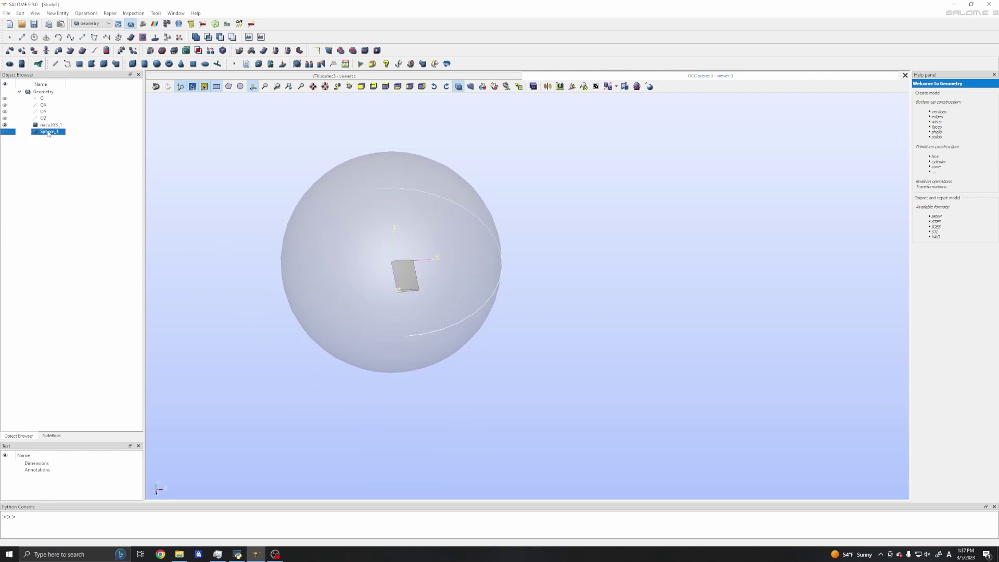
click(35, 166)
click(41, 133)
key(Delete)
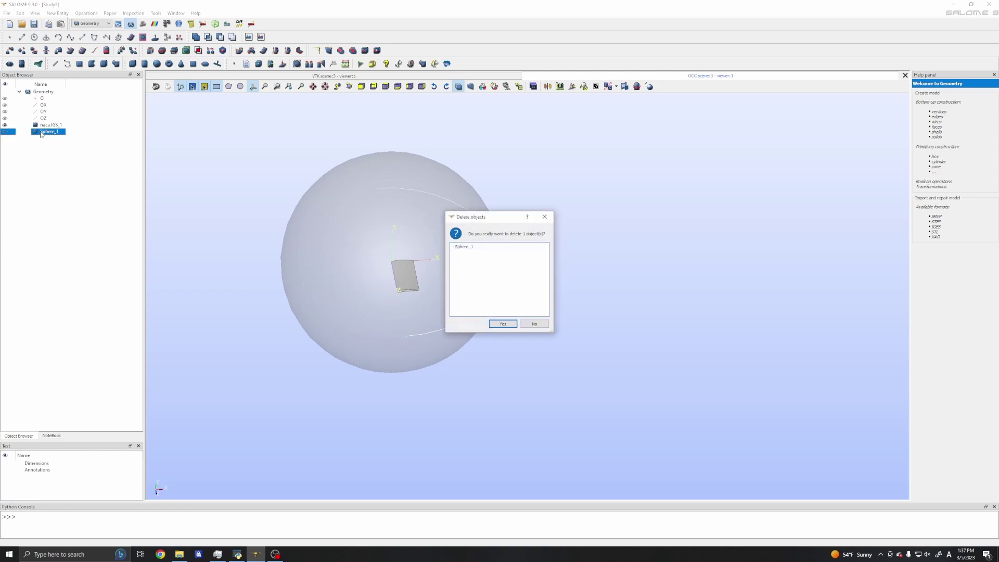
click(503, 324)
Create a sphere with radius 10 at the origin
click(157, 63)
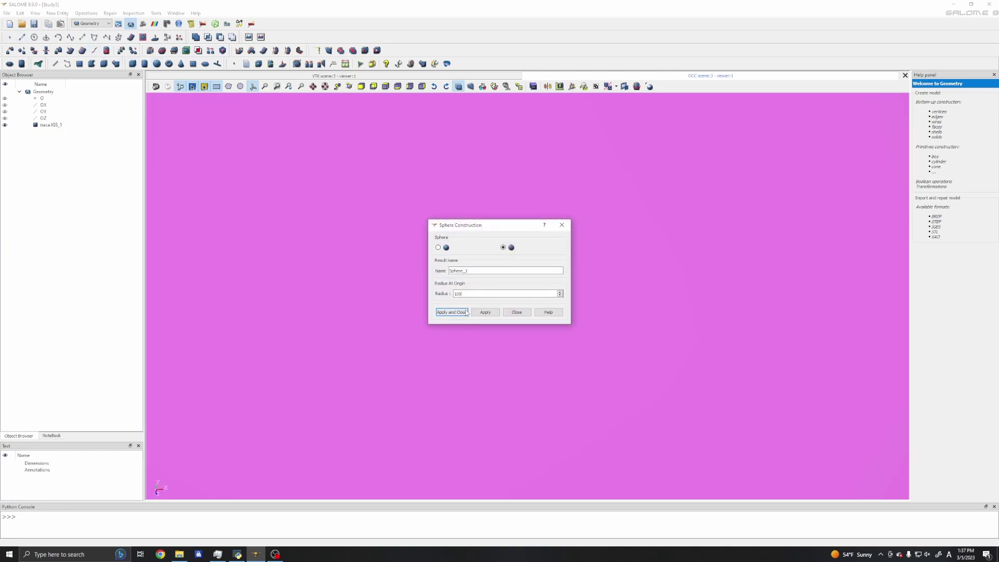
key(BackSpace)
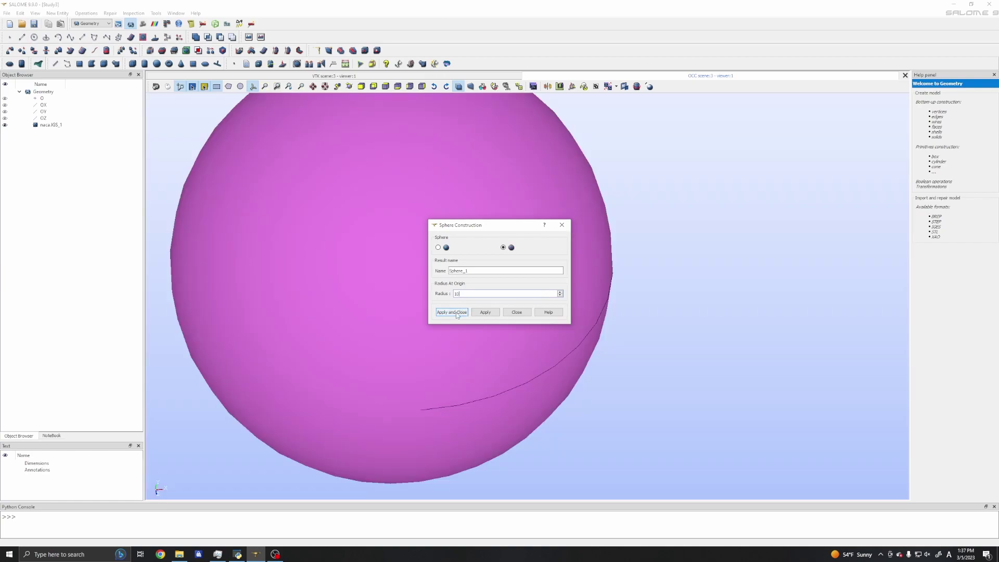
click(451, 312)
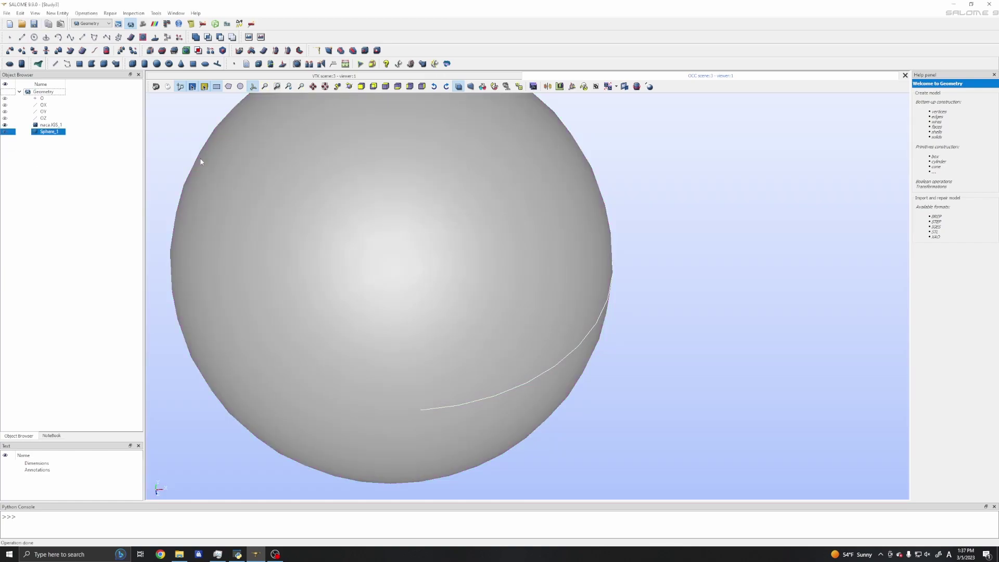
Set the transparency of the radius 10 sphere to 56% and check how the wing sits inside it
right_click(320, 203)
click(348, 295)
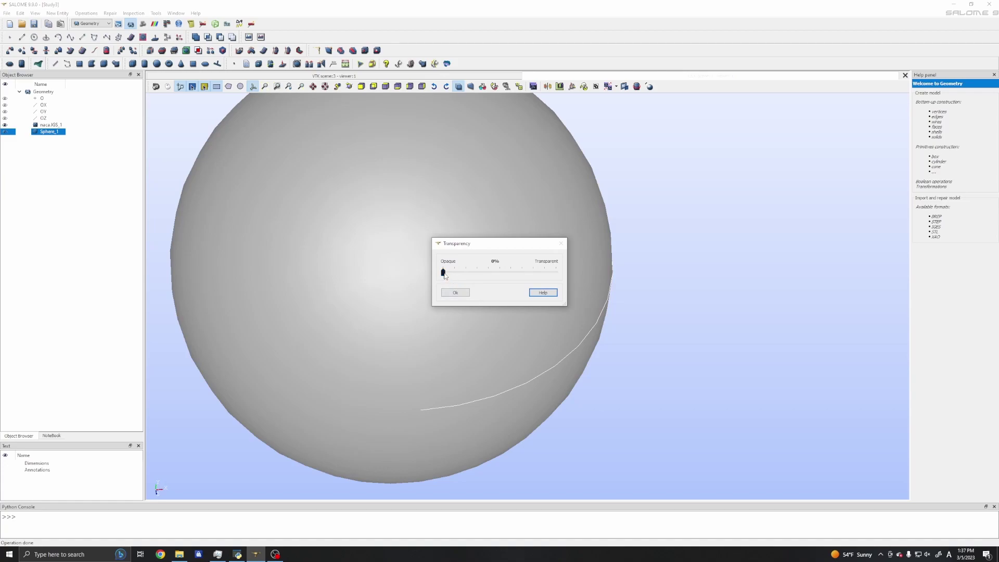
drag(443, 274, 506, 273)
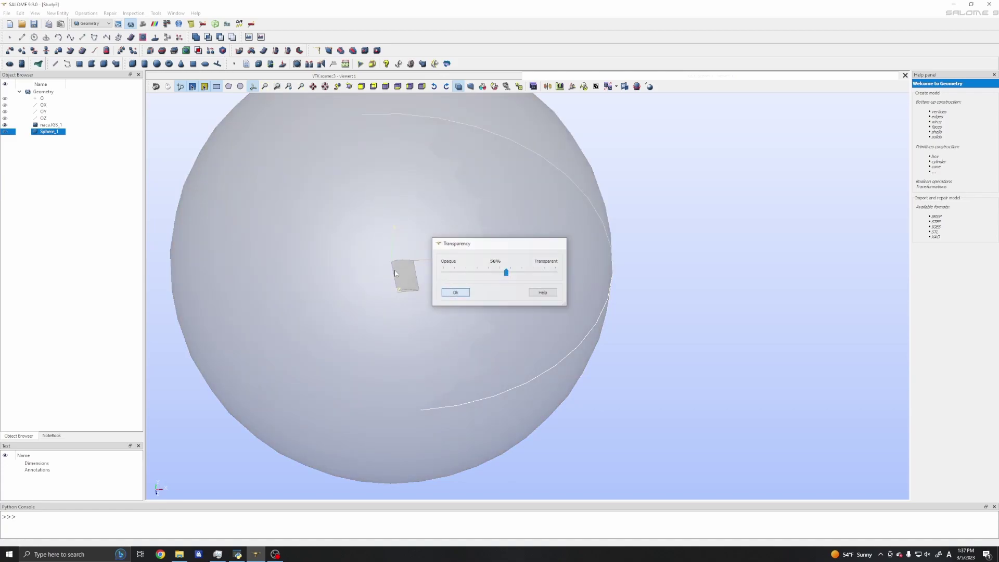
key(Escape)
scroll(336, 174, down, 4)
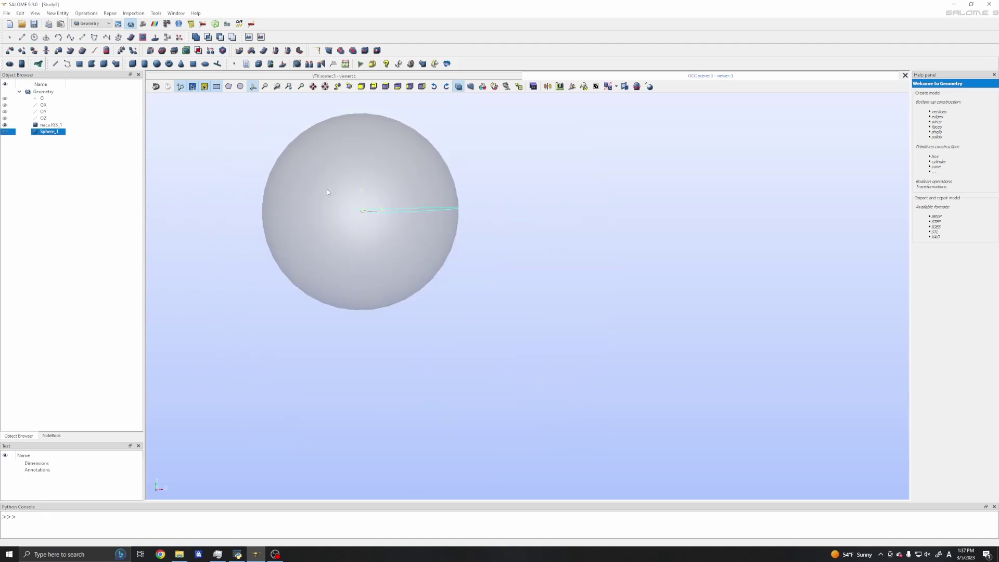
scroll(328, 190, up, 2)
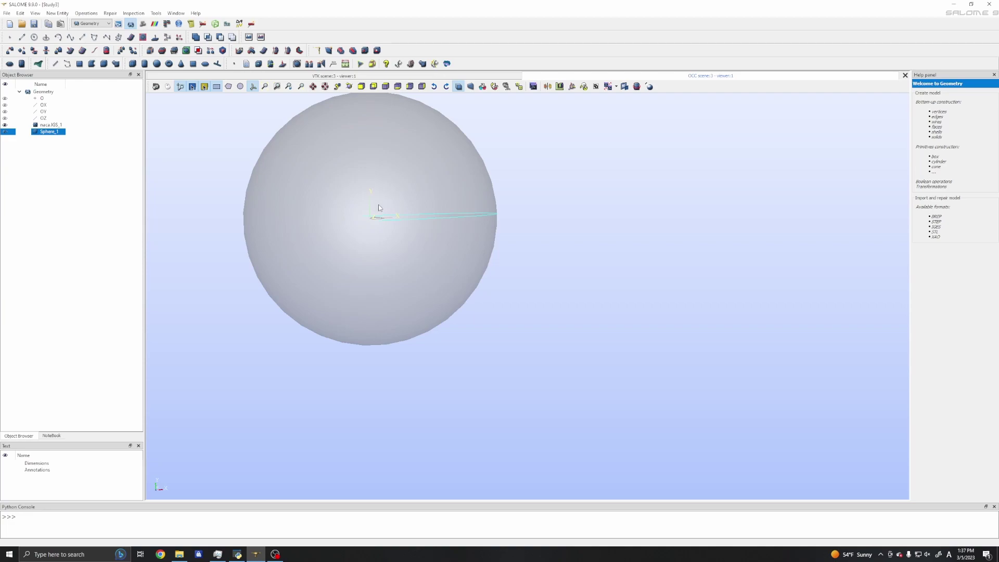
drag(372, 175, 385, 280)
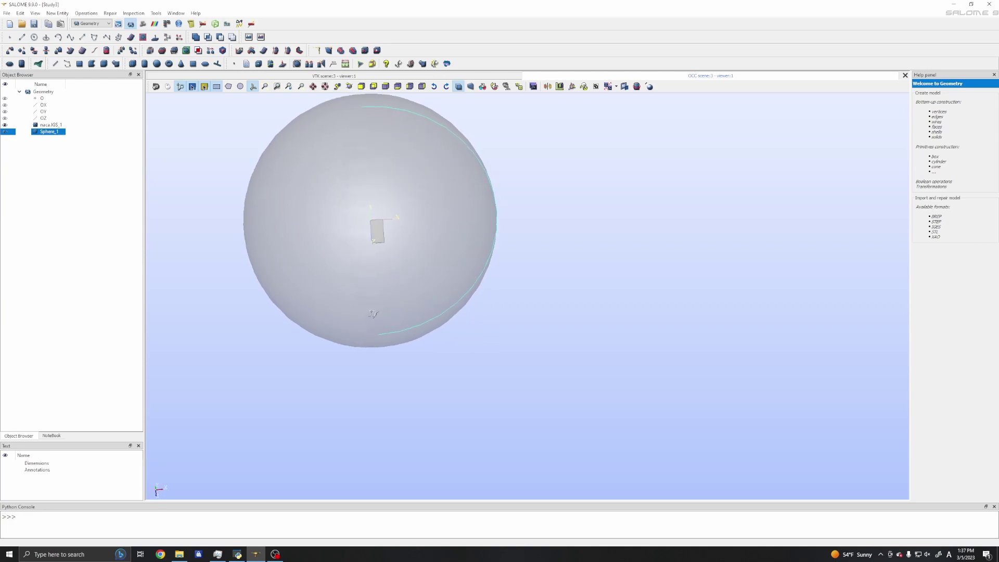
drag(373, 313, 364, 249)
drag(312, 186, 427, 183)
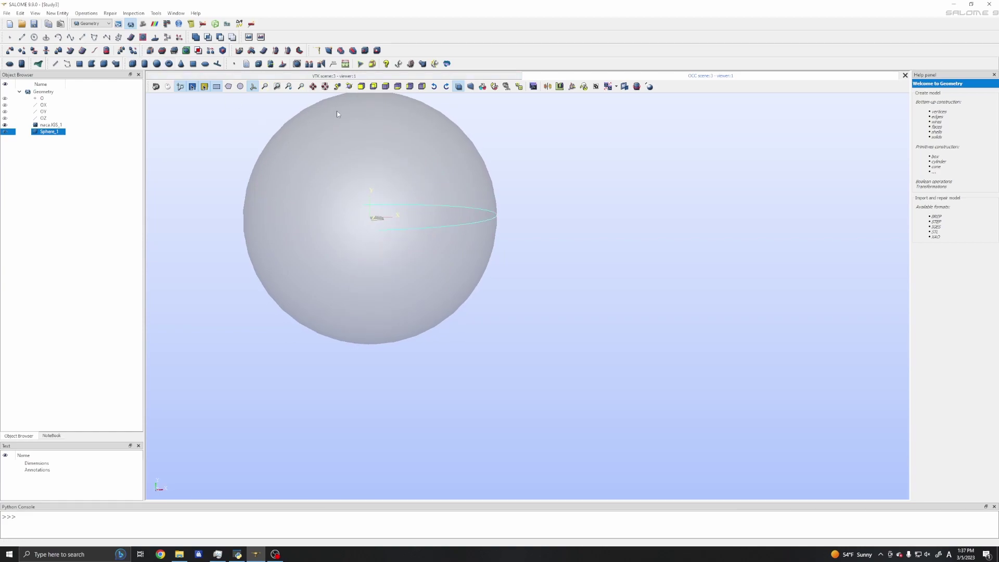
Start a cylinder defined by point and vector, with O as the base point and OX as the axis
middle_drag(413, 190, 383, 213)
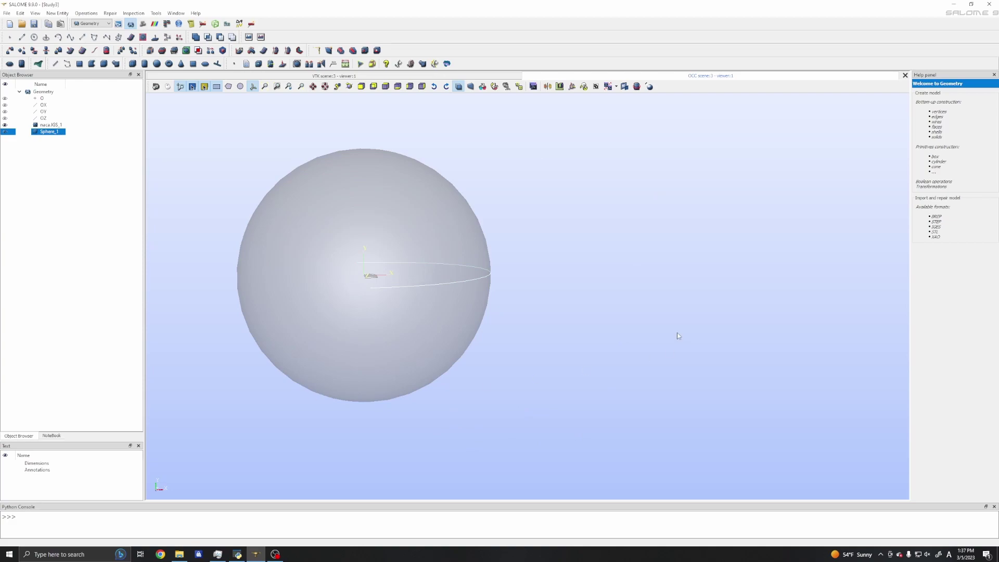
click(145, 64)
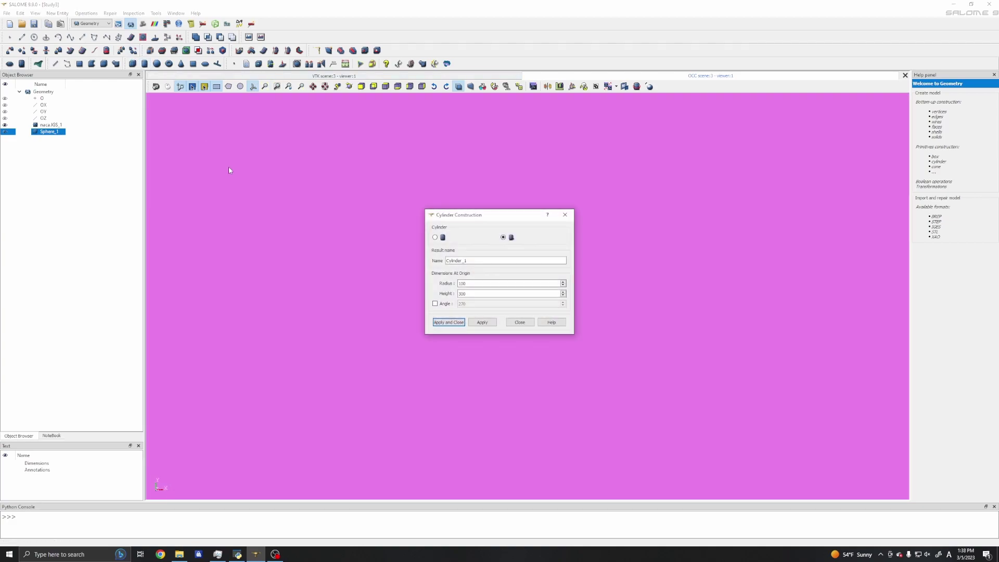
scroll(335, 212, down, 5)
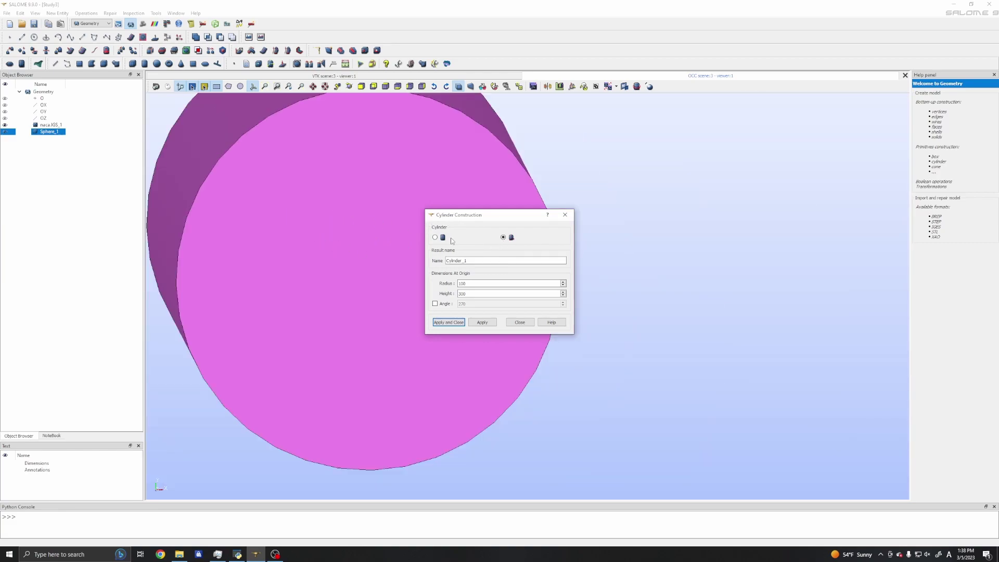
click(434, 237)
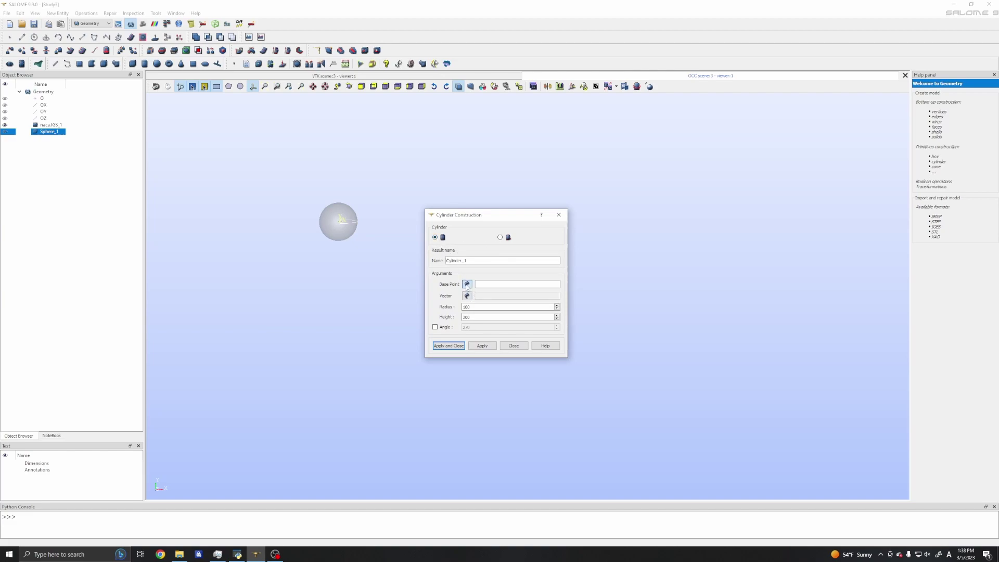
click(43, 99)
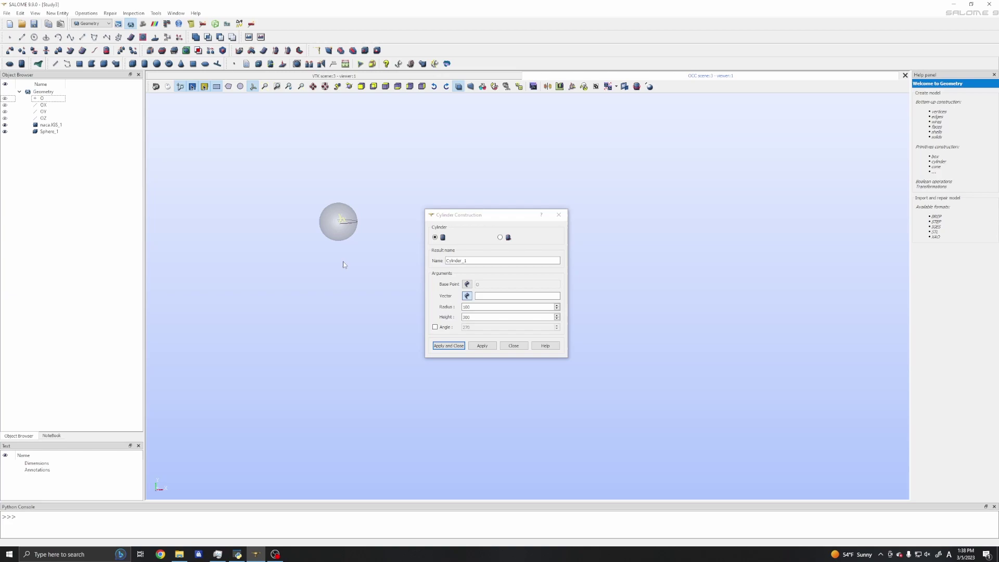
click(43, 105)
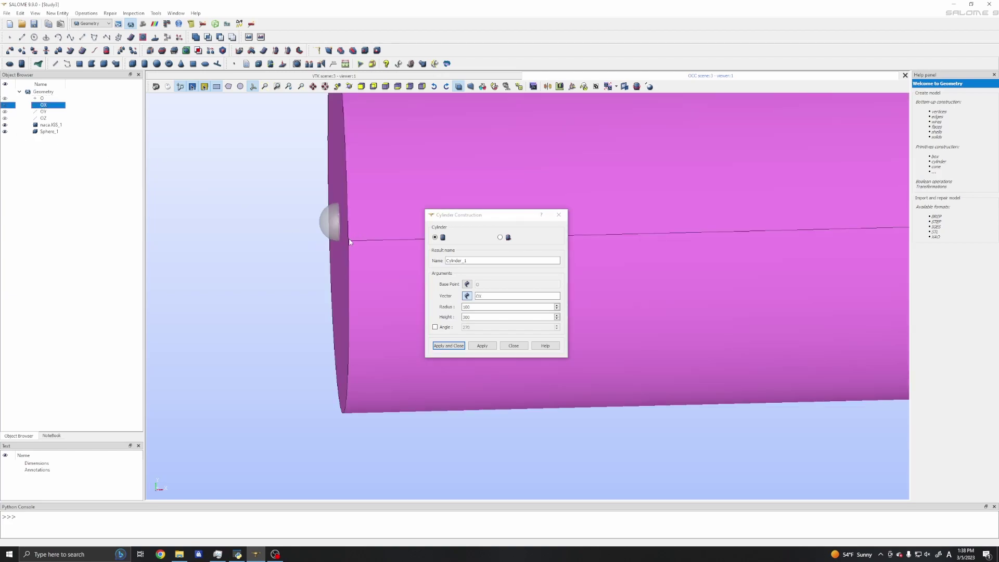
scroll(367, 251, down, 3)
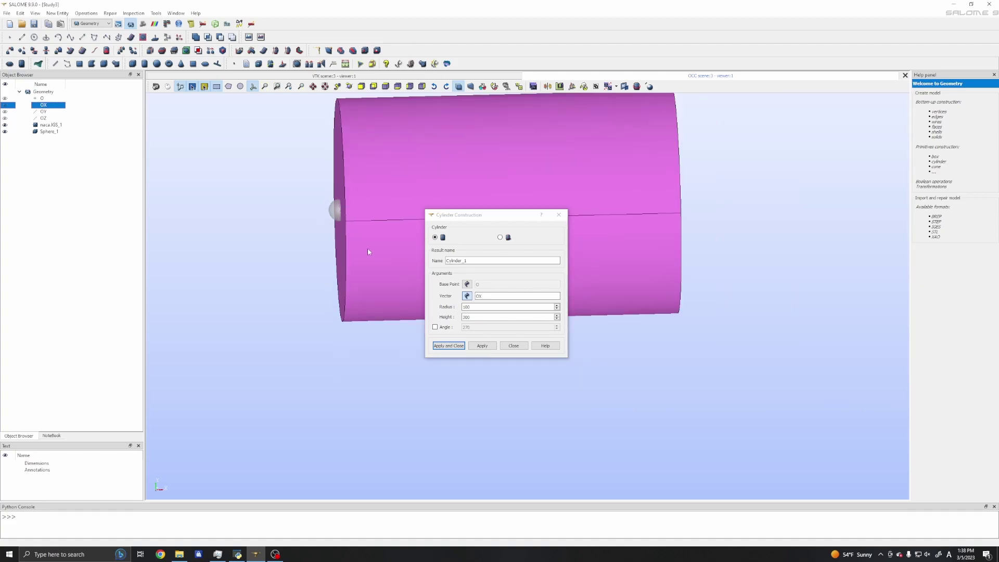
Set the cylinder's radius to 10 and height to 20, and create it
double_click(464, 307)
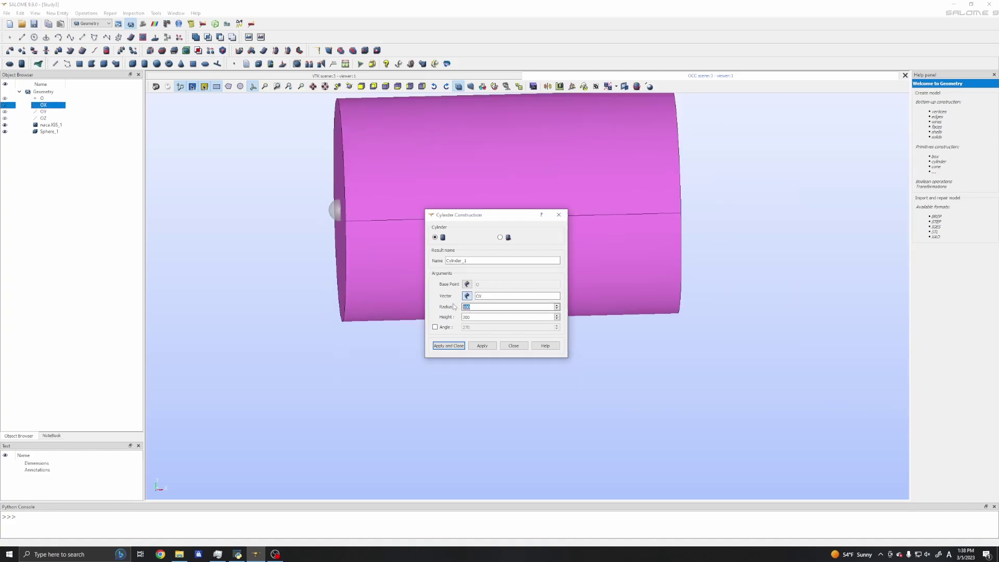
text(10)
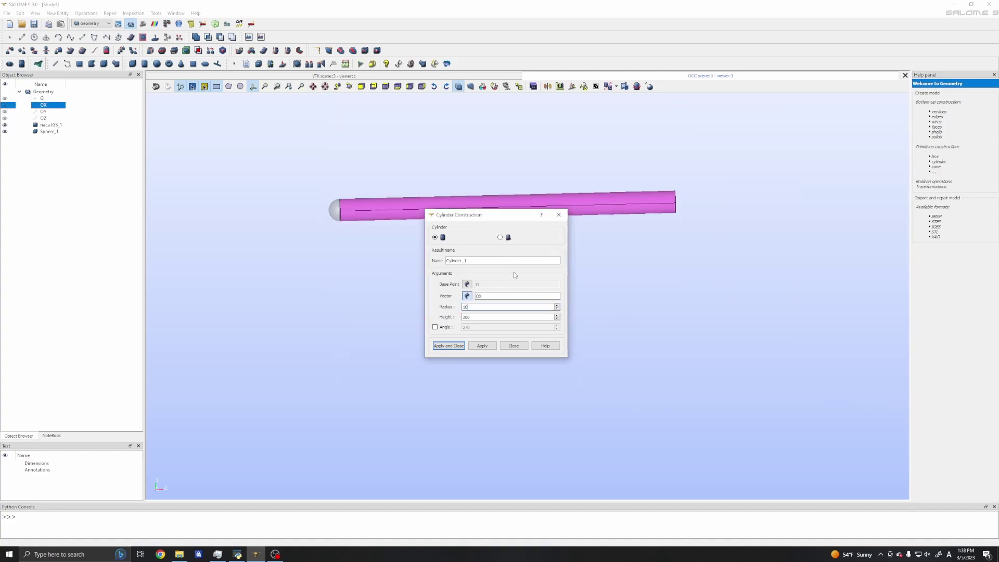
key(Tab)
text(19)
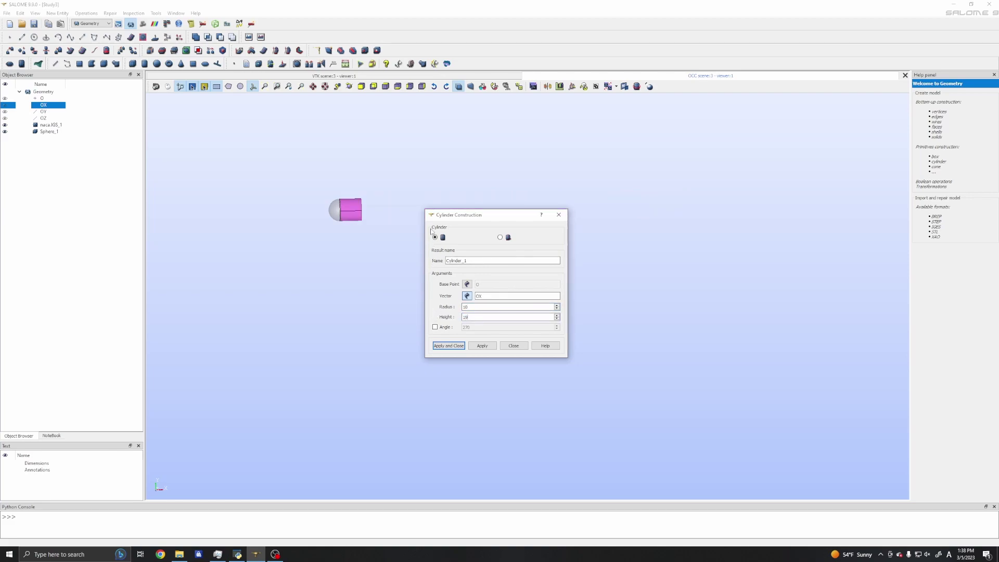
key(BackSpace)
text(20)
key(BackSpace)
key(BackSpace)
key(BackSpace)
text(20)
scroll(330, 199, up, 5)
scroll(333, 203, down, 3)
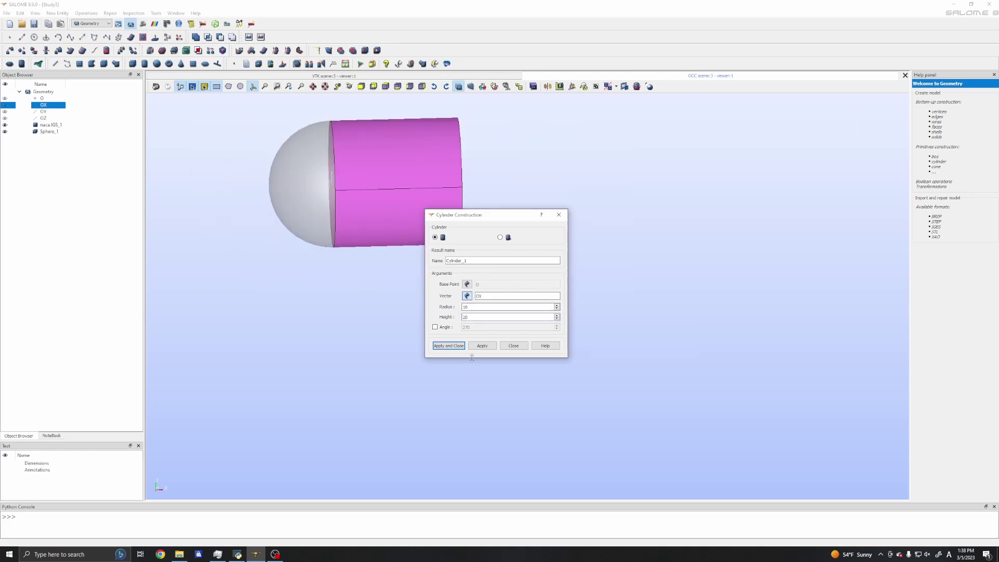
click(451, 346)
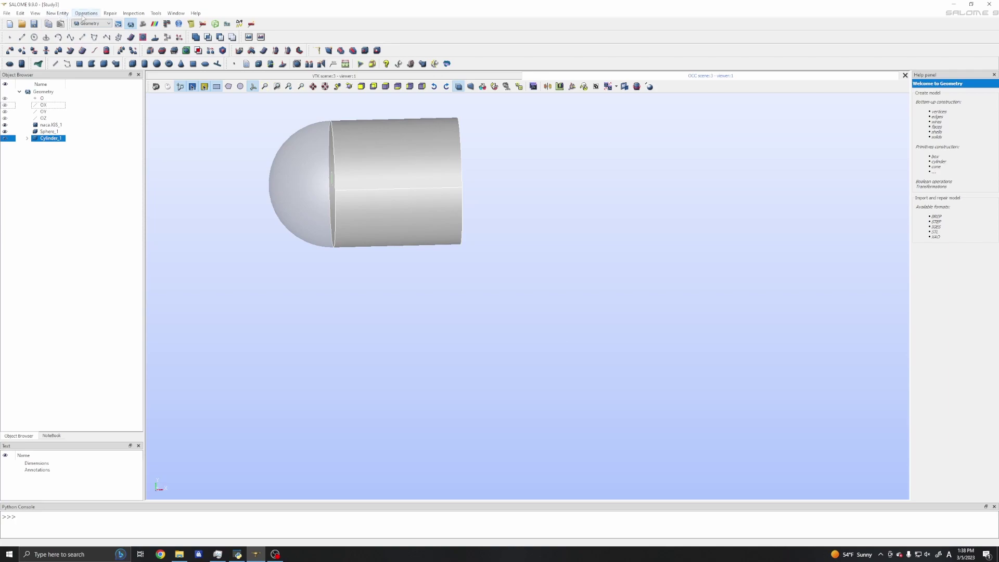
Fuse the radius 10 sphere and the cylinder into one solid, keeping self-intersection detection and extra edge removal enabled
click(86, 13)
mouse_move(85, 23)
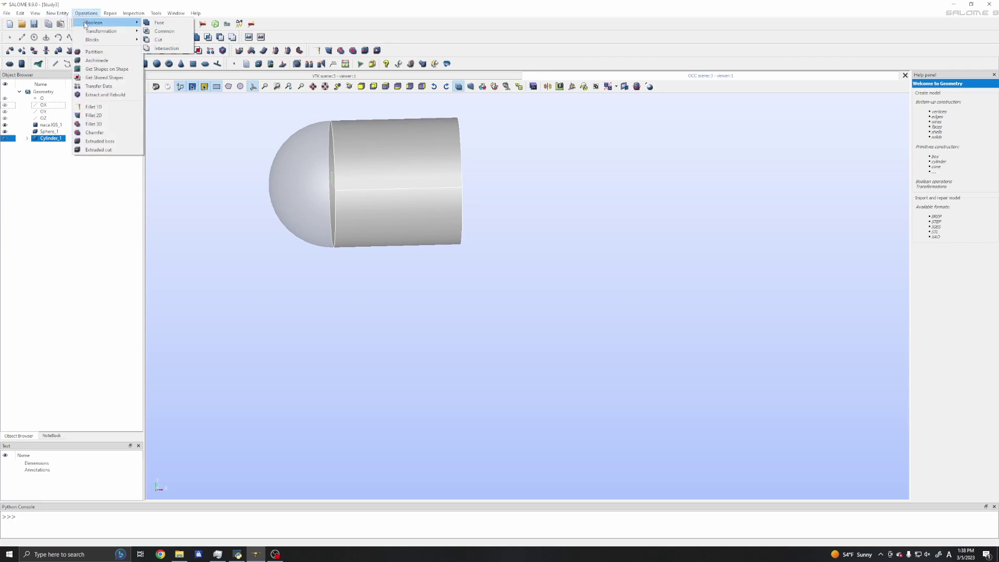
click(157, 24)
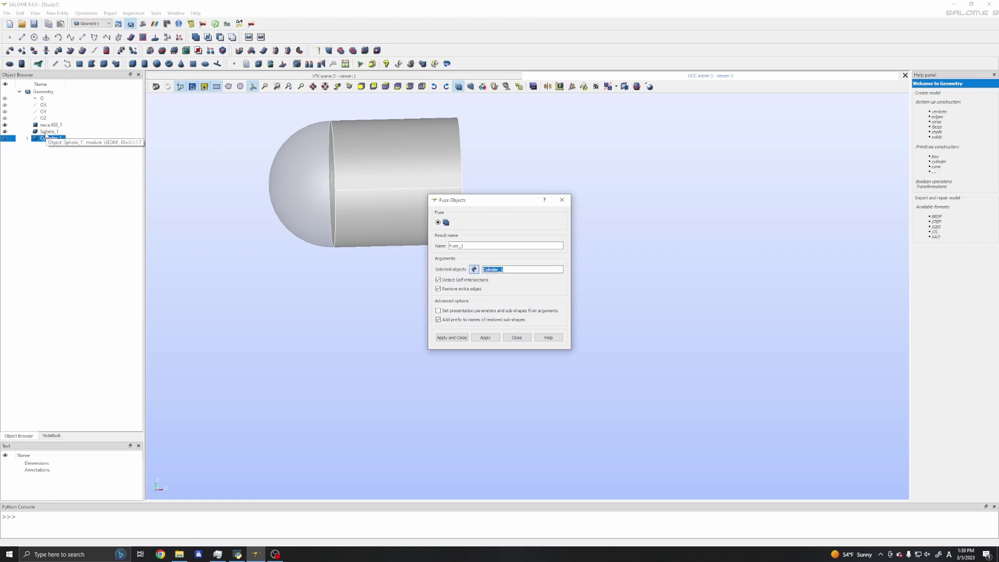
click(47, 132)
ctrl+click(51, 138)
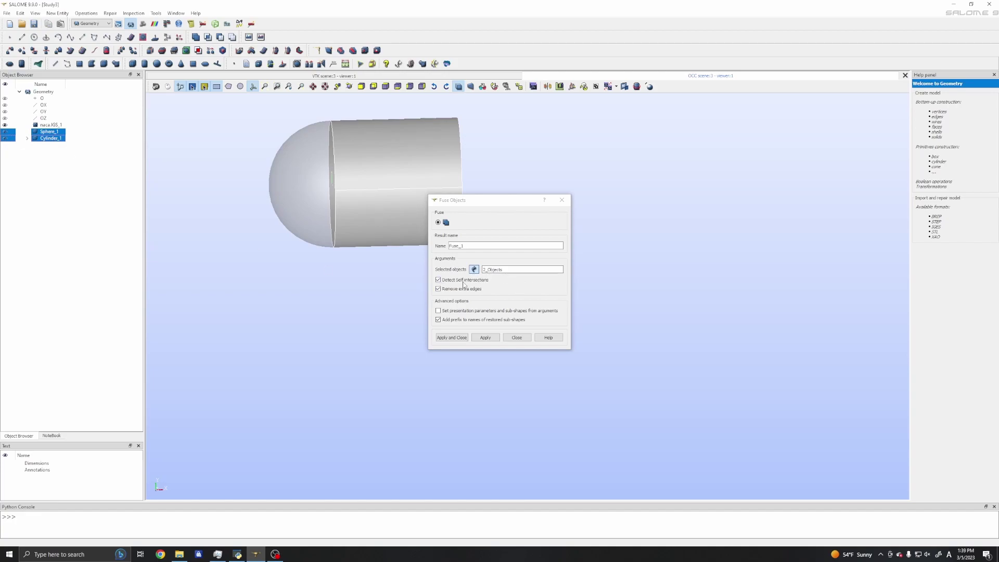
click(452, 337)
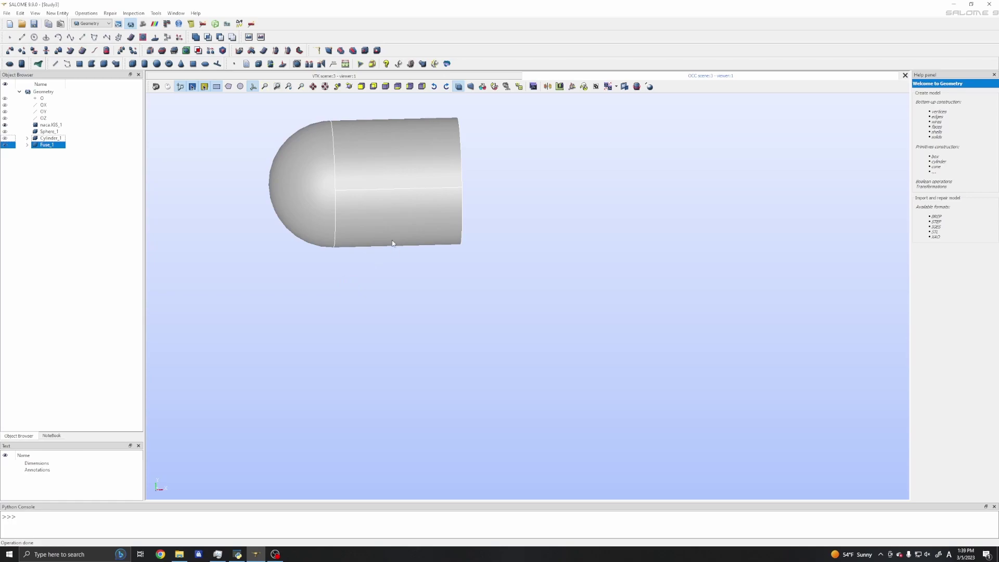
right_click(289, 273)
click(235, 260)
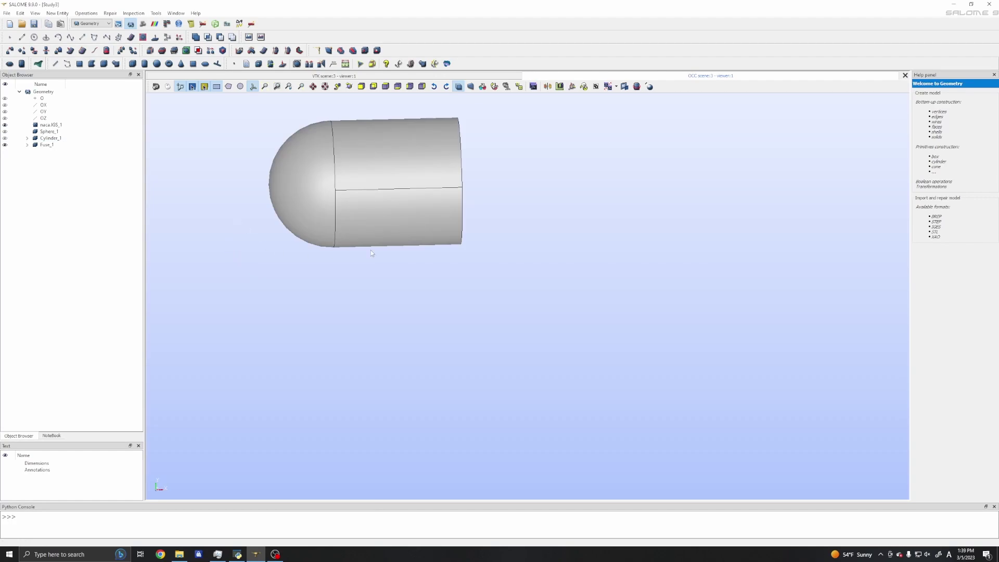
Set the transparency of the fused sphere and cylinder body to 79%
ctrl+right_drag(357, 305, 396, 300)
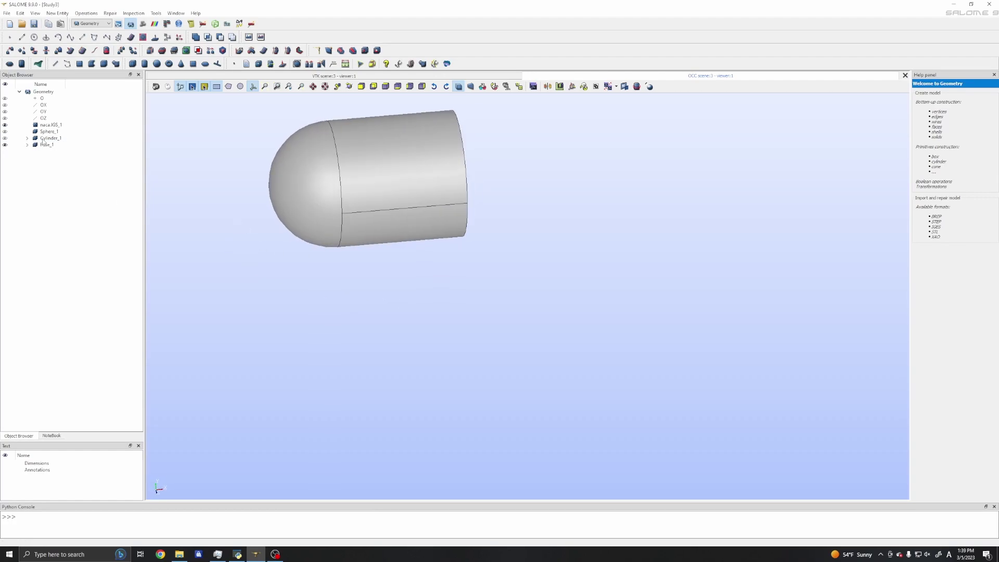
click(5, 125)
right_click(375, 168)
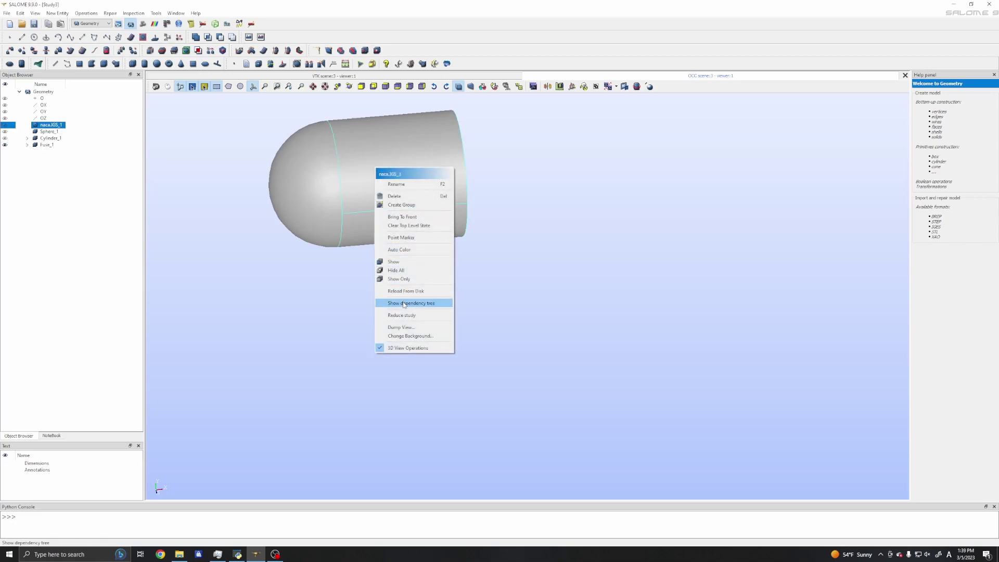
click(324, 187)
right_click(323, 187)
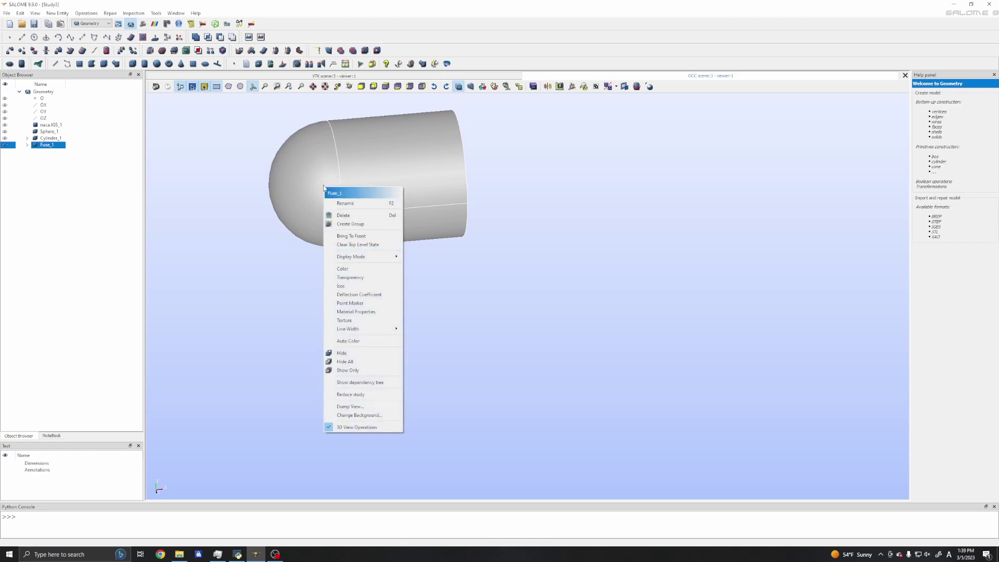
click(343, 276)
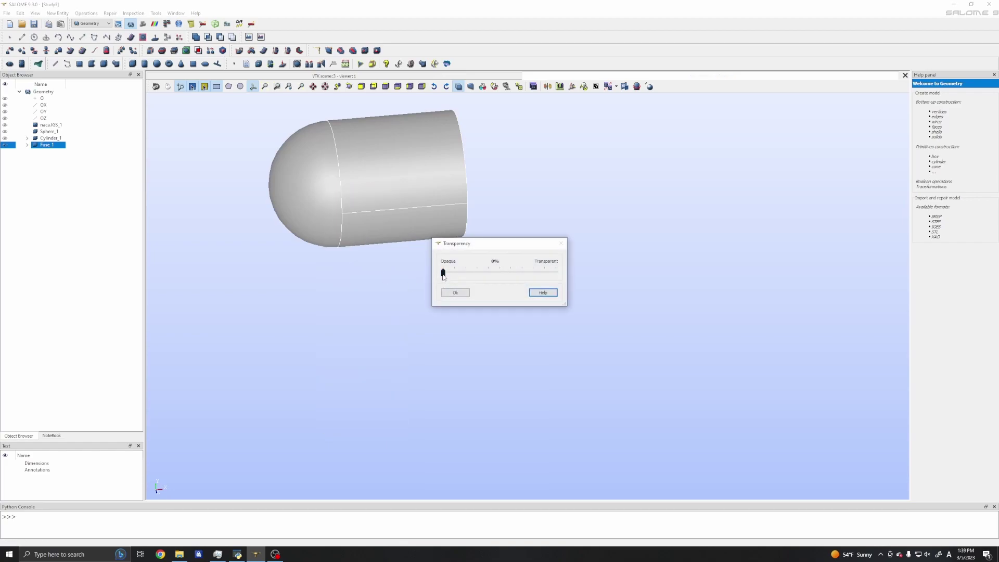
drag(443, 273, 530, 272)
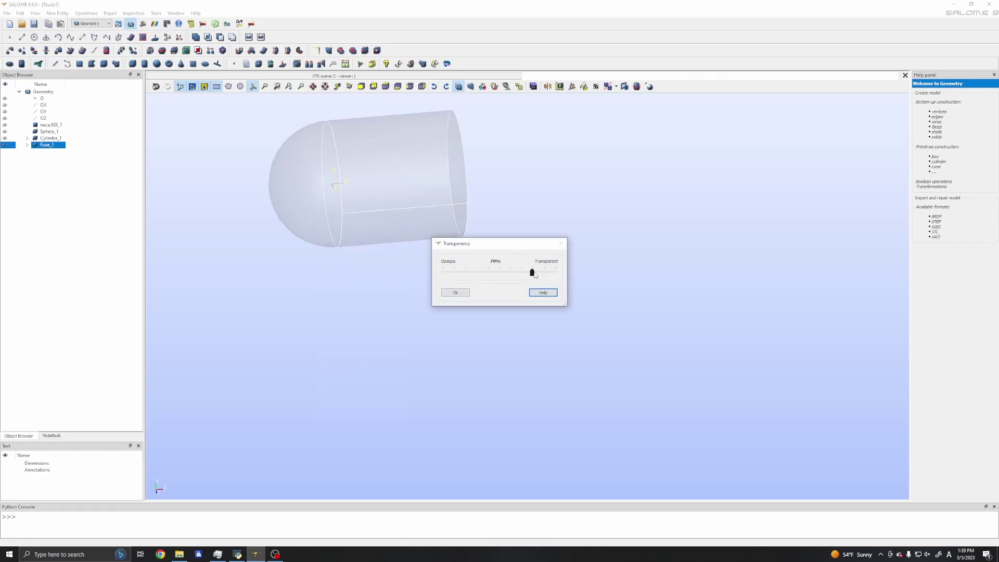
click(455, 292)
Show the imported NACA wing and examine its placement inside the fused domain from several angles
scroll(353, 238, up, 2)
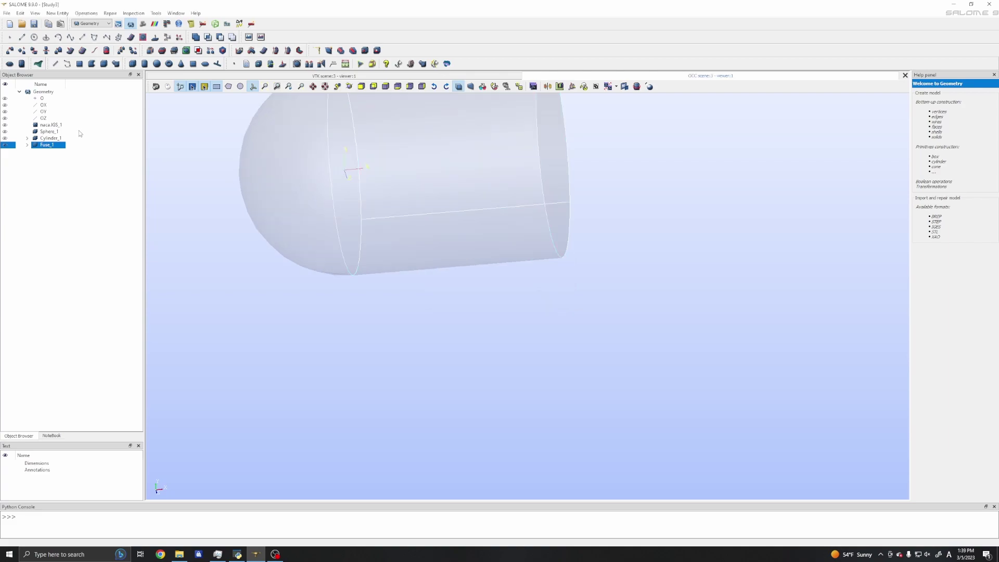
click(13, 126)
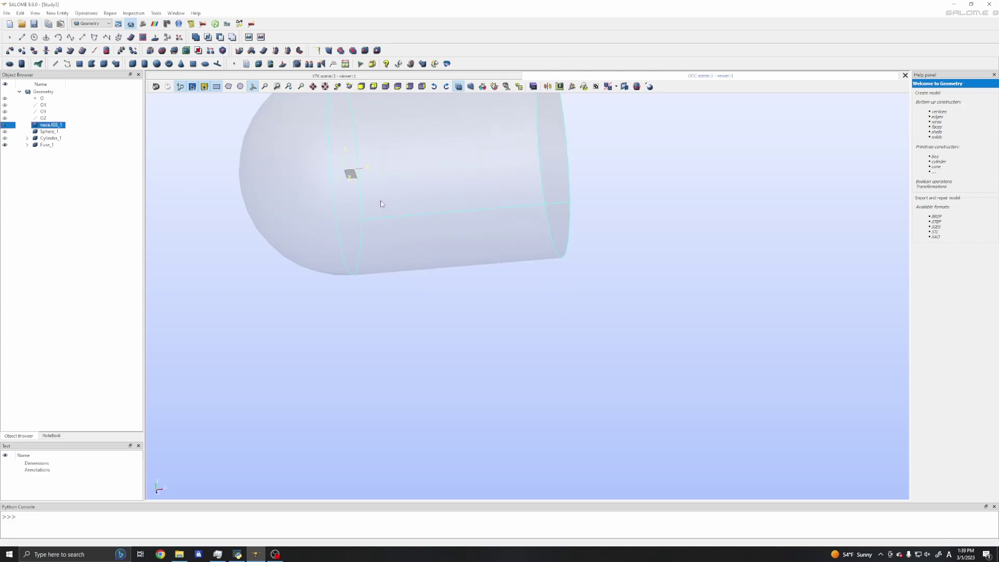
ctrl+middle_drag(379, 200, 411, 276)
ctrl+right_drag(417, 302, 474, 292)
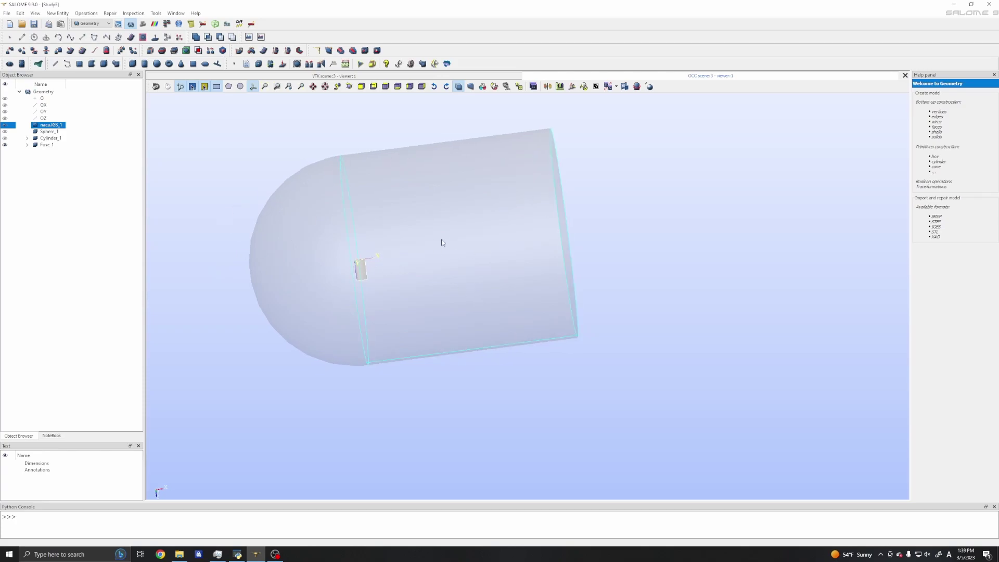
ctrl+right_drag(235, 233, 422, 216)
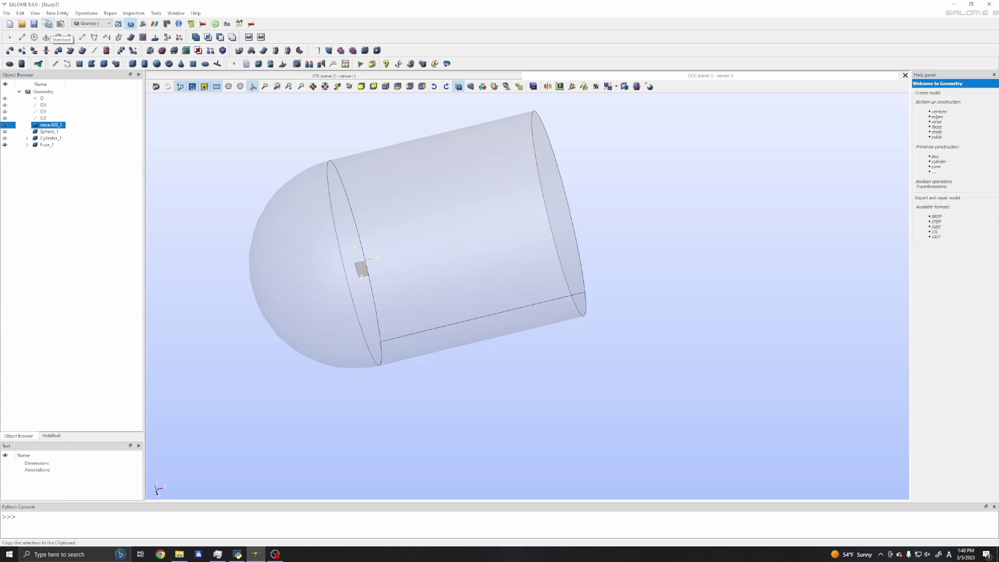
Start a plane defined by two vectors, with OX as the X vector and OY as the Z vector
click(108, 13)
click(52, 14)
click(52, 15)
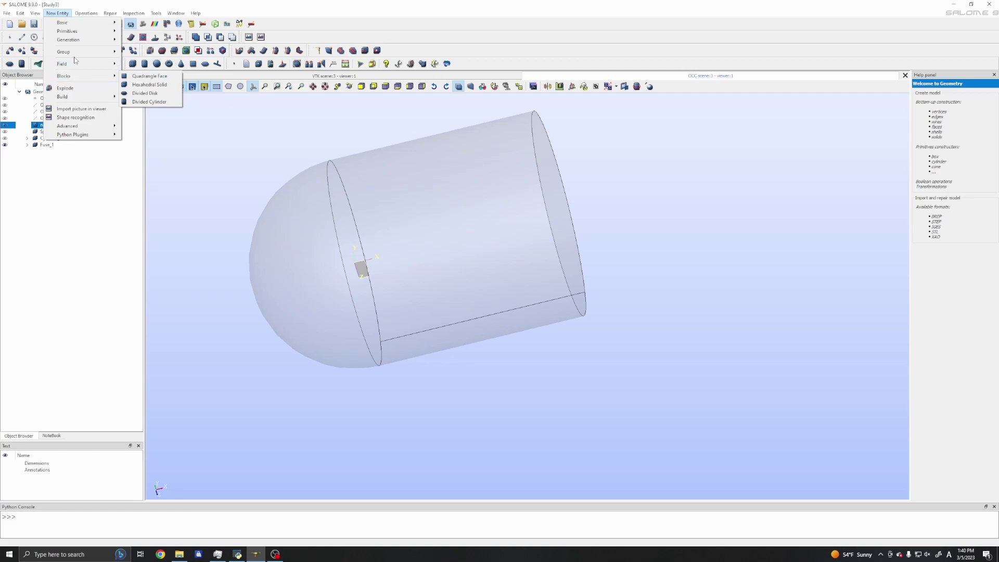
mouse_move(82, 27)
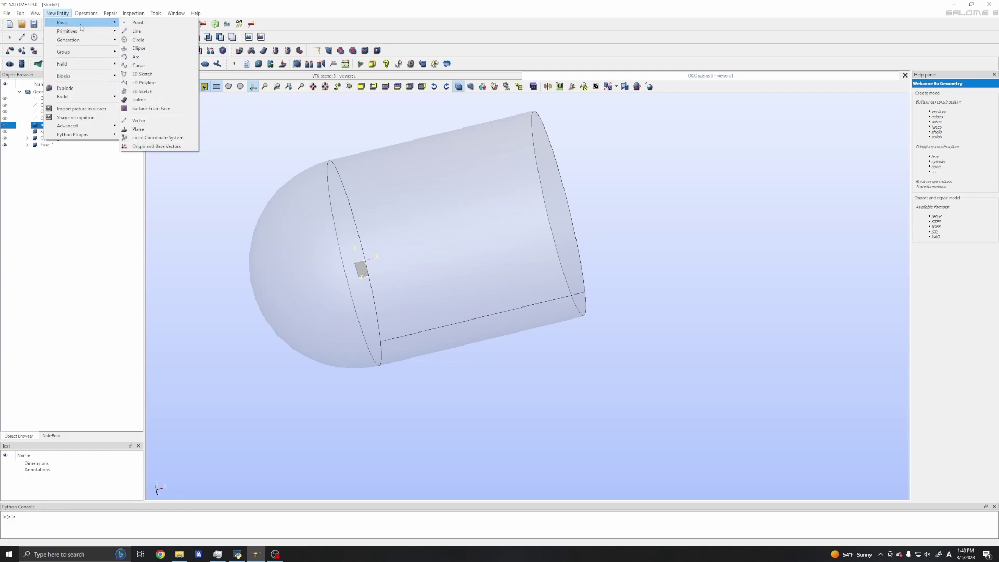
click(136, 129)
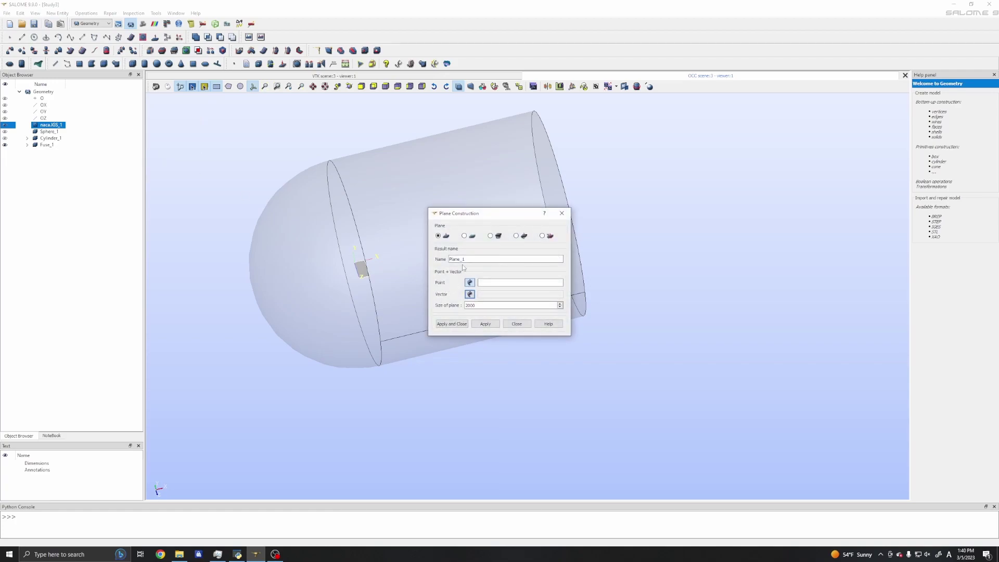
click(515, 236)
click(44, 105)
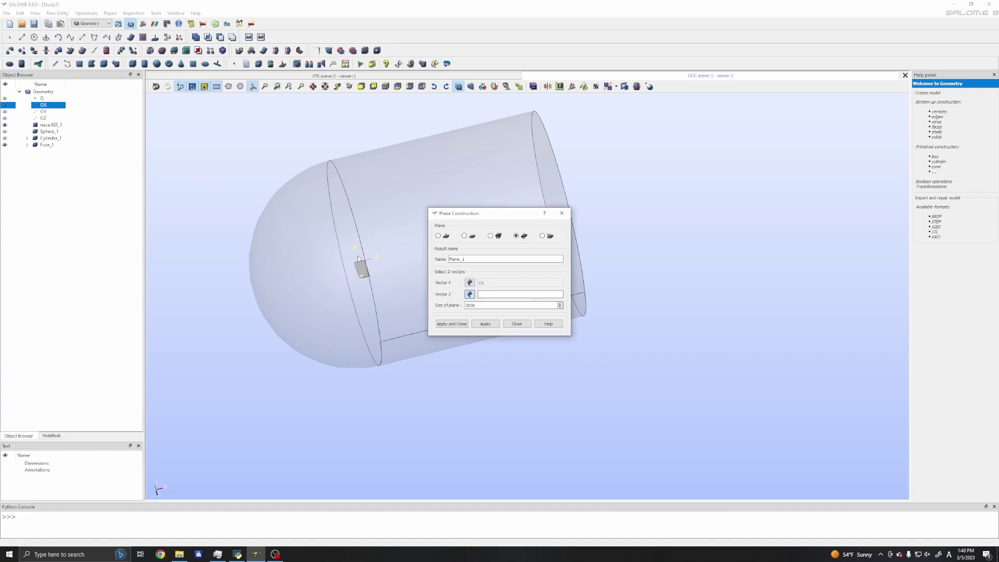
ctrl+right_drag(353, 260, 309, 171)
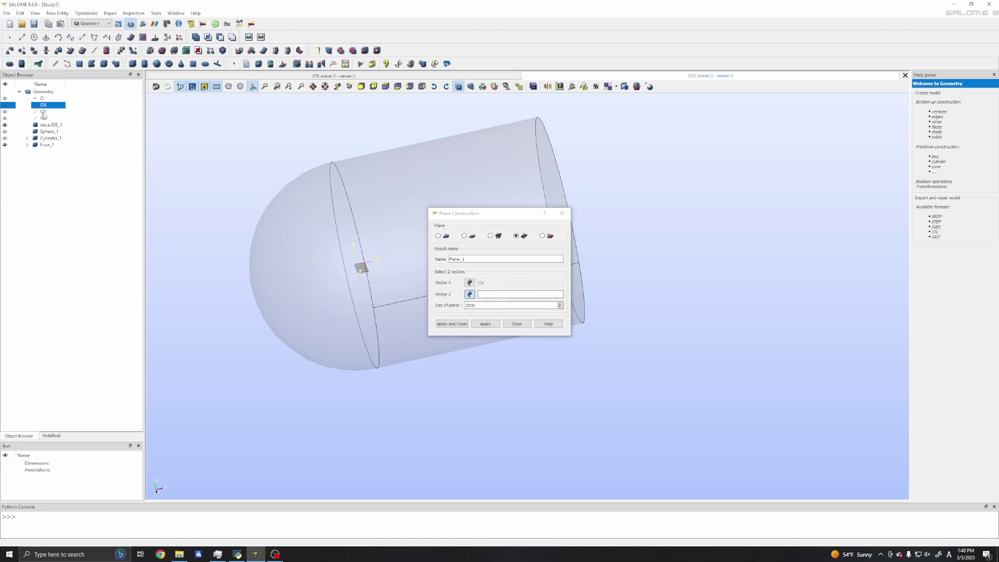
click(44, 112)
Set the plane's size to 100 and check how its preview cuts through the fused domain
scroll(300, 219, down, 5)
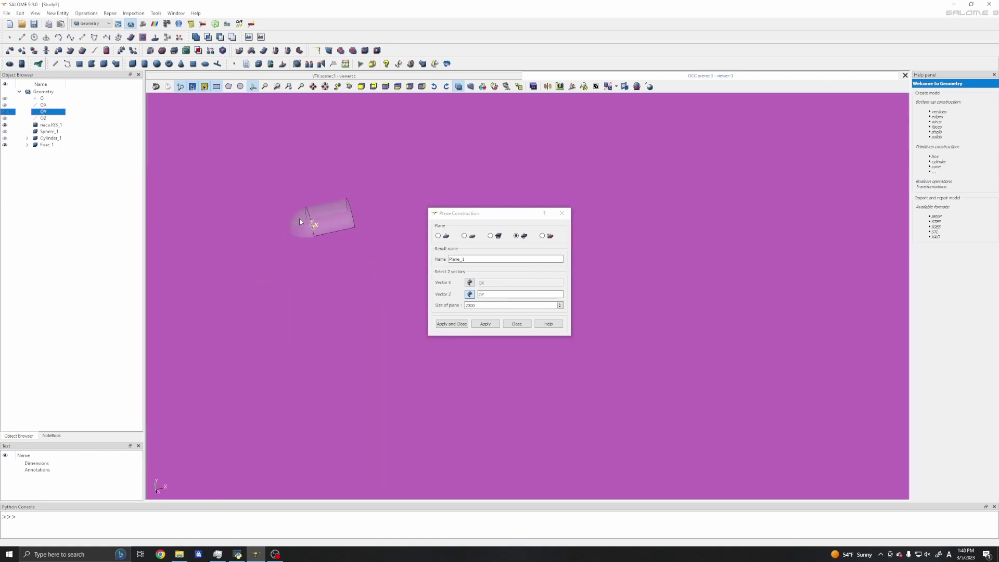
scroll(292, 222, up, 8)
scroll(293, 224, down, 3)
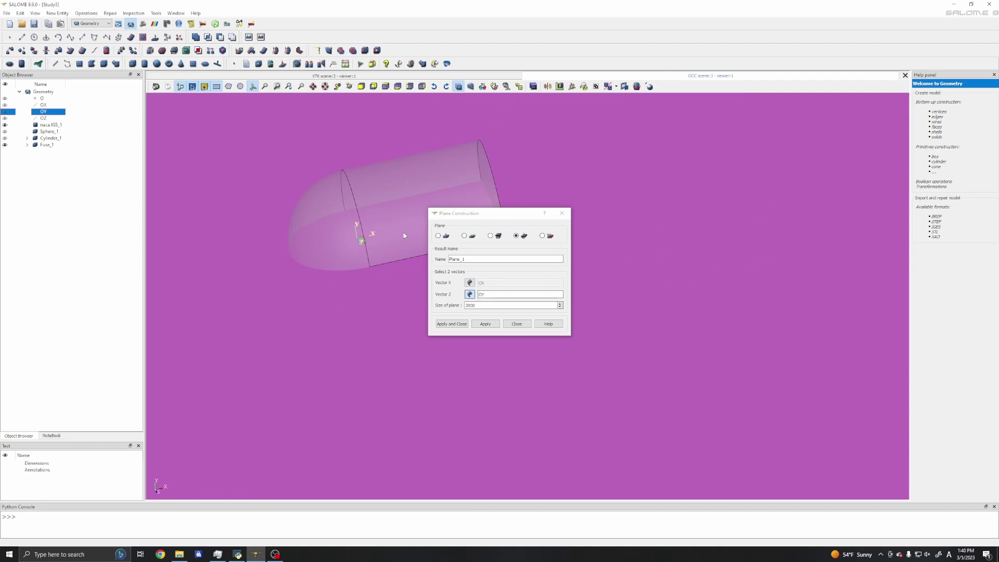
scroll(330, 239, down, 5)
key(Tab)
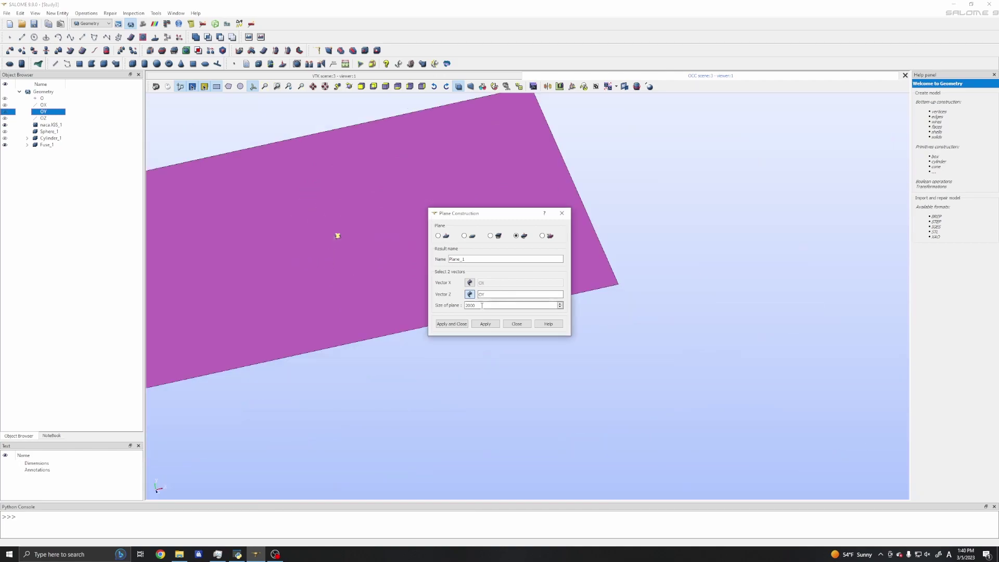
text(1)
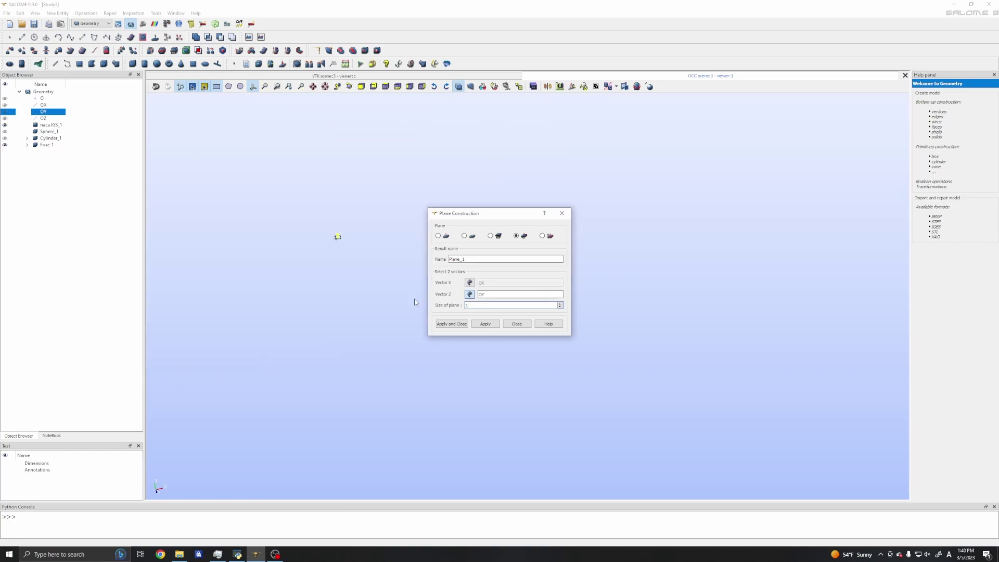
text(00)
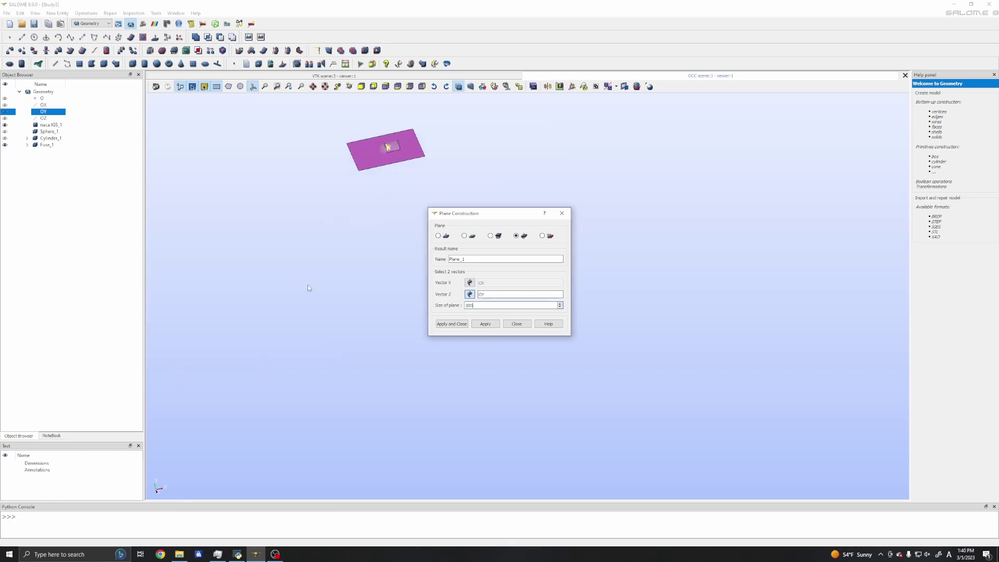
middle_drag(343, 217, 327, 283)
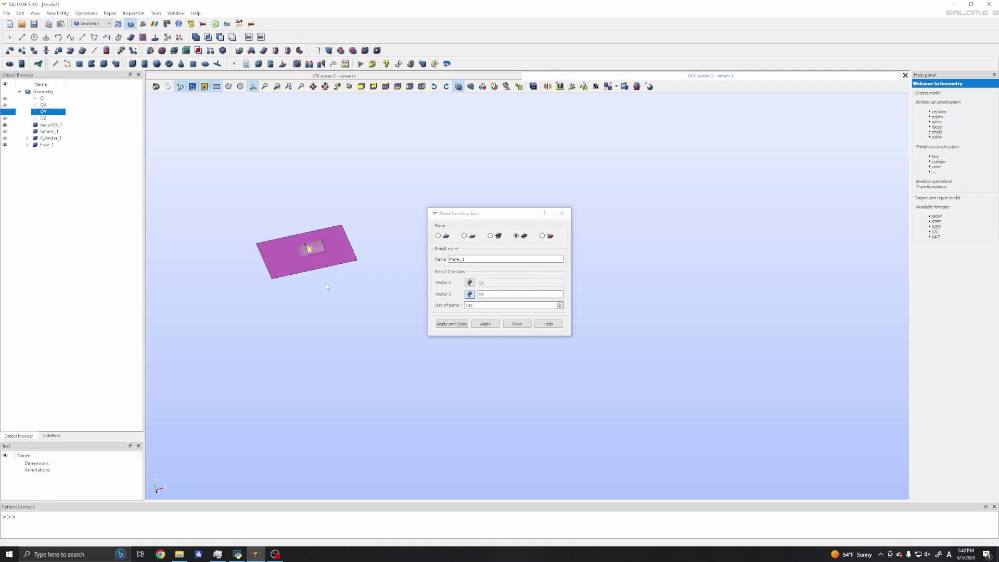
scroll(299, 261, up, 5)
scroll(286, 309, up, 5)
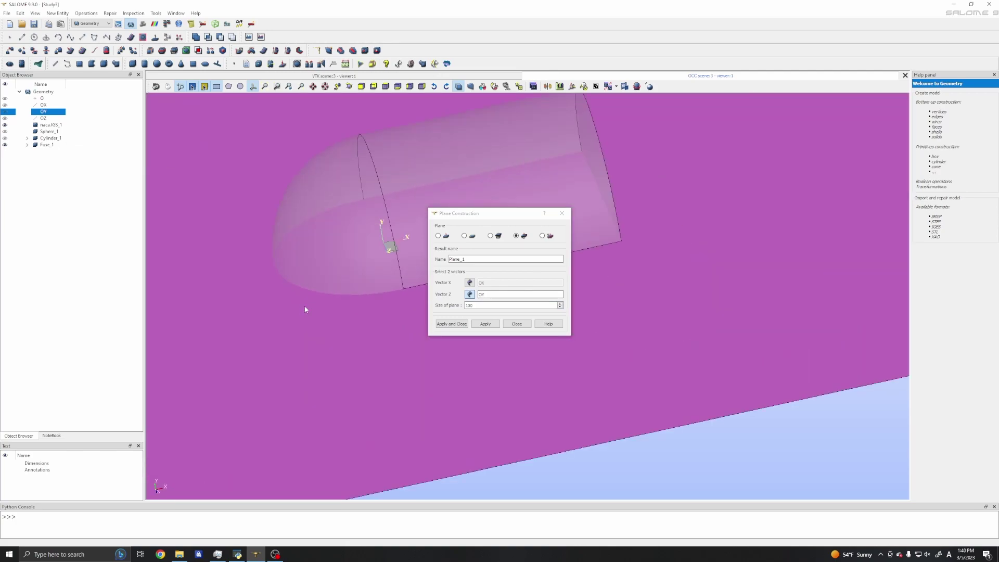
drag(305, 309, 373, 252)
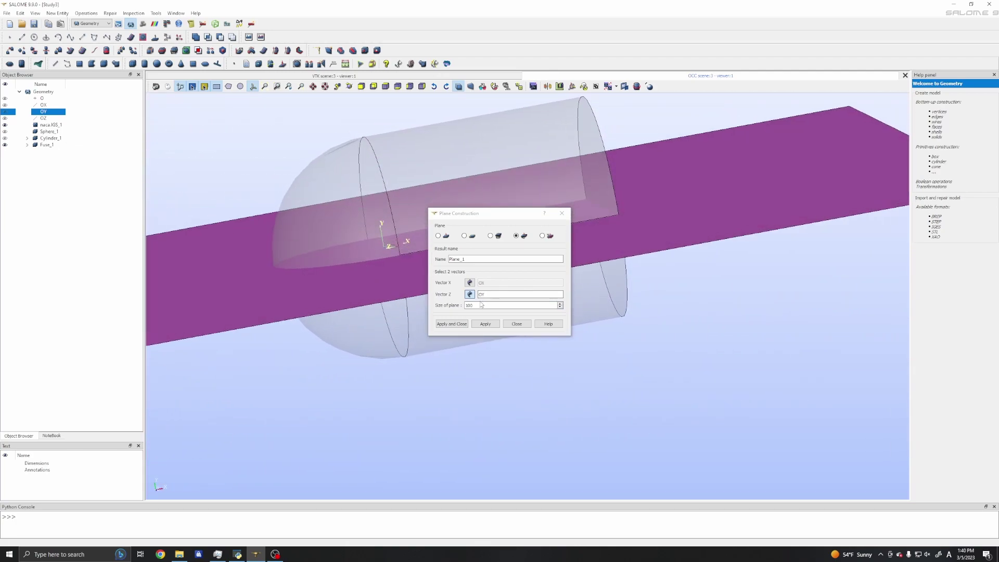
Change the plane's Z vector to OZ, create the plane, and check its position through the fused domain
click(43, 119)
scroll(289, 268, down, 3)
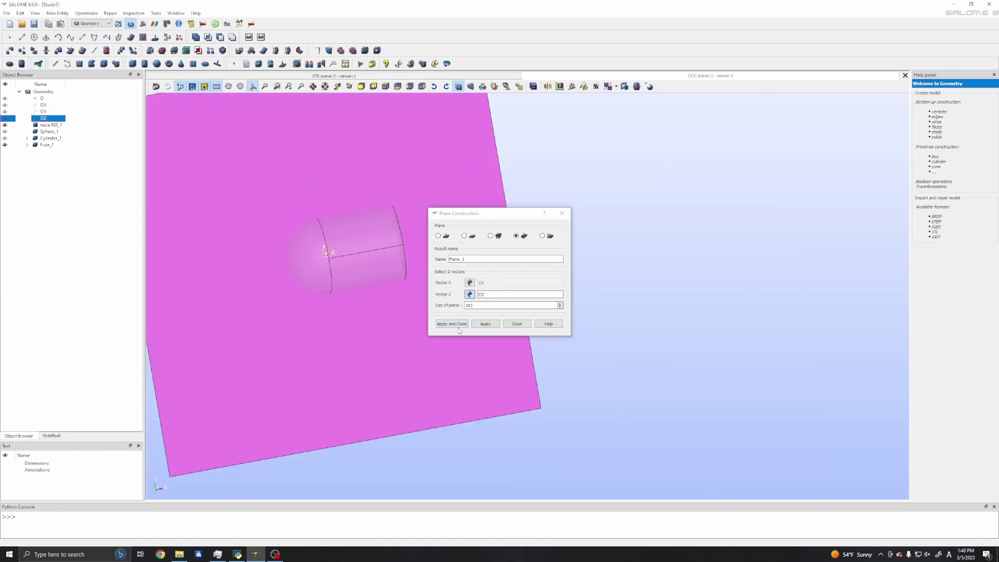
click(485, 323)
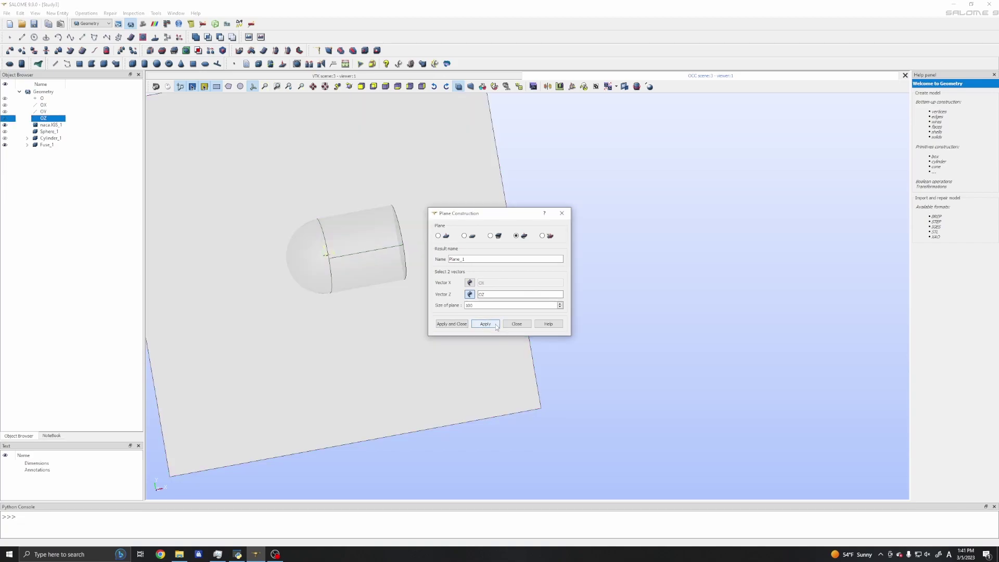
click(517, 324)
scroll(333, 301, up, 5)
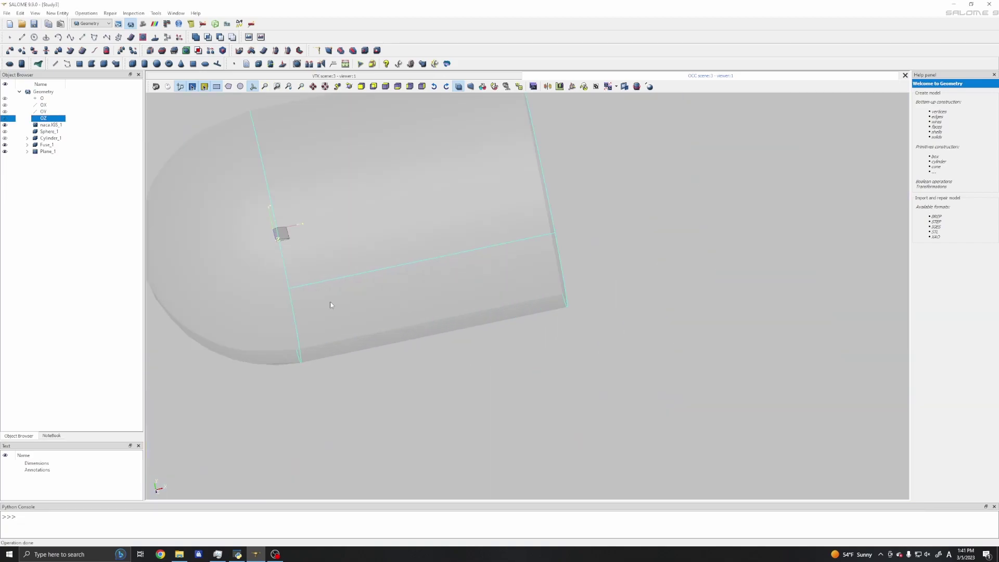
drag(540, 296, 492, 266)
scroll(489, 264, down, 5)
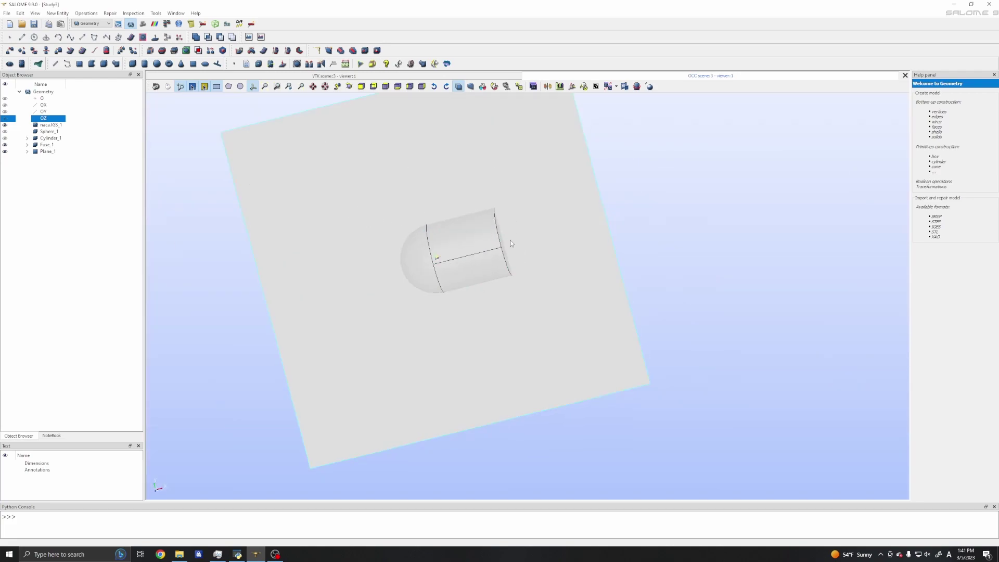
ctrl+right_drag(596, 270, 192, 211)
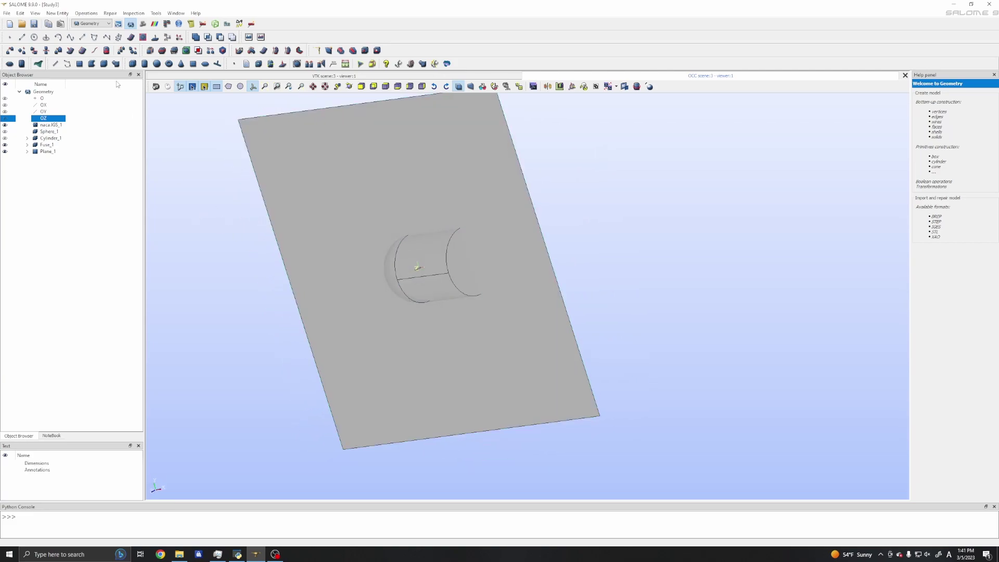
Try to partition the fused sphere and cylinder body with the plane
click(62, 14)
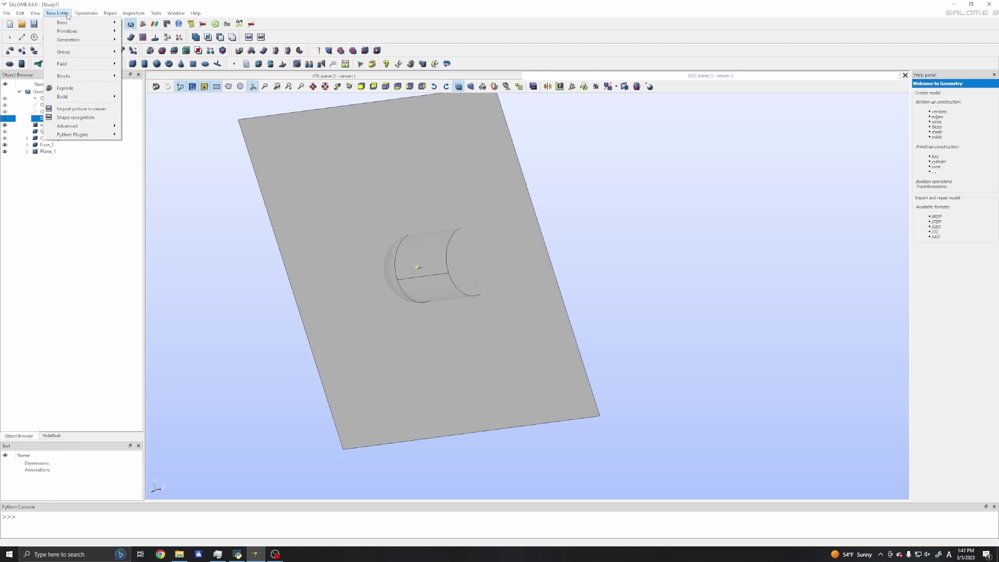
mouse_move(92, 16)
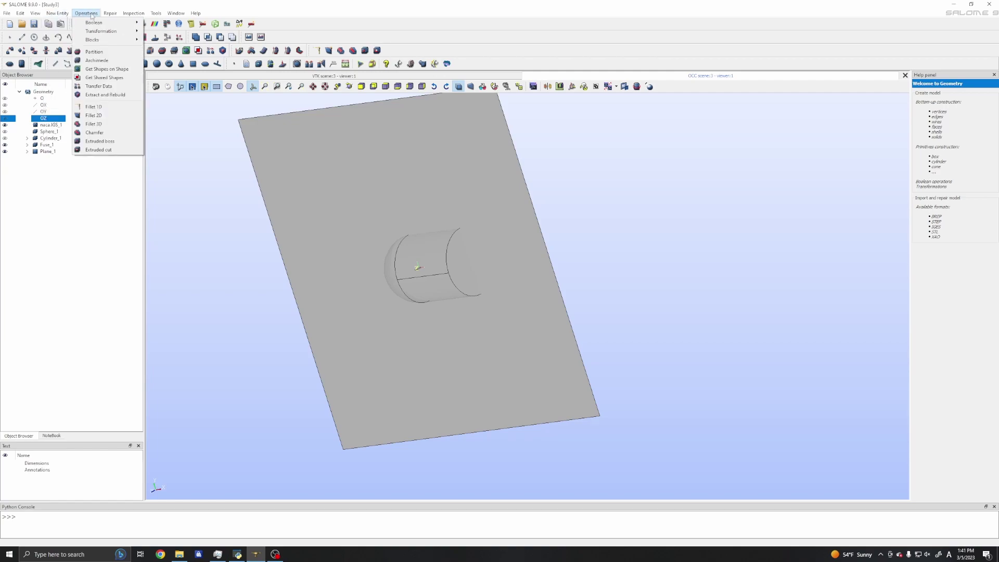
click(94, 51)
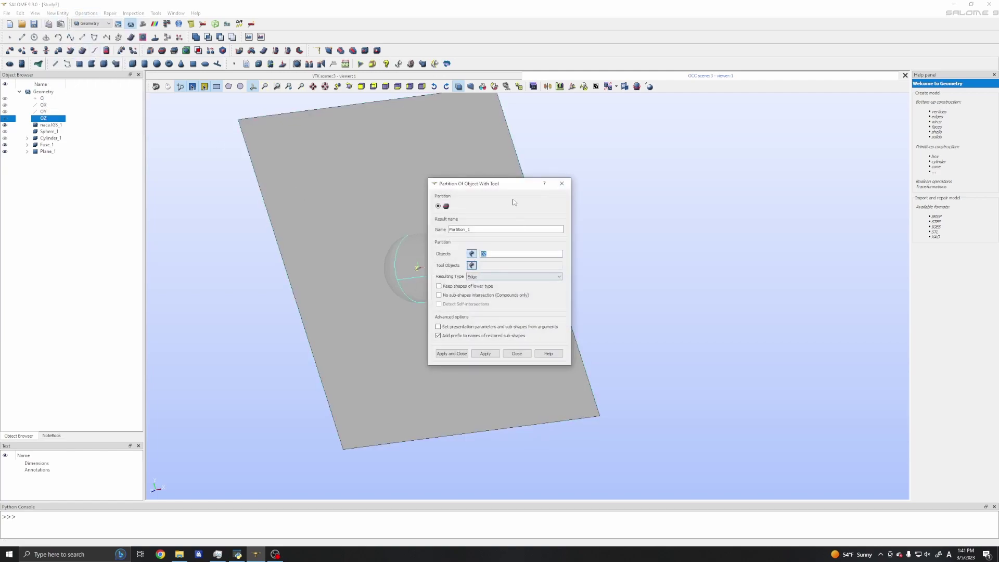
drag(483, 184, 597, 180)
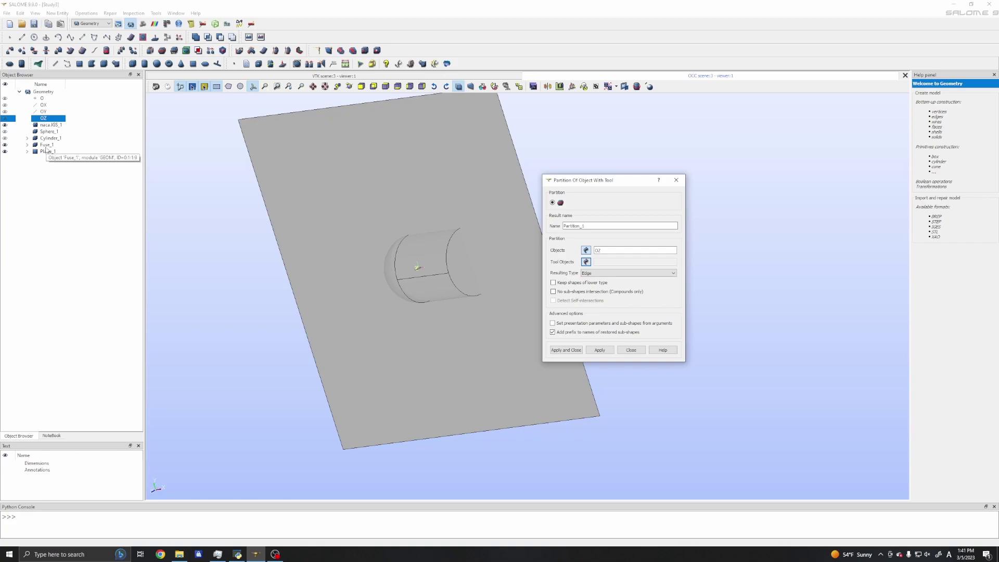
click(47, 145)
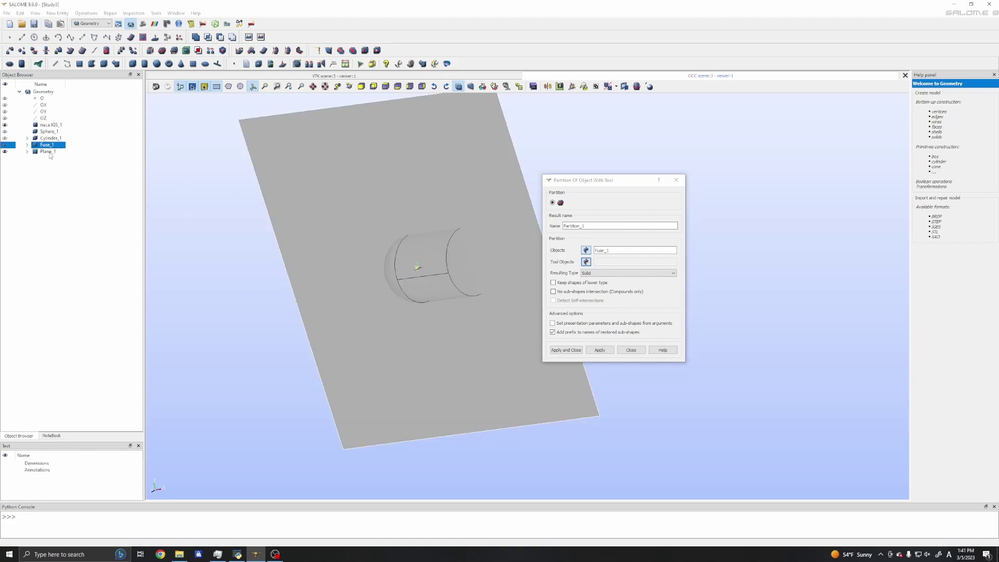
click(543, 254)
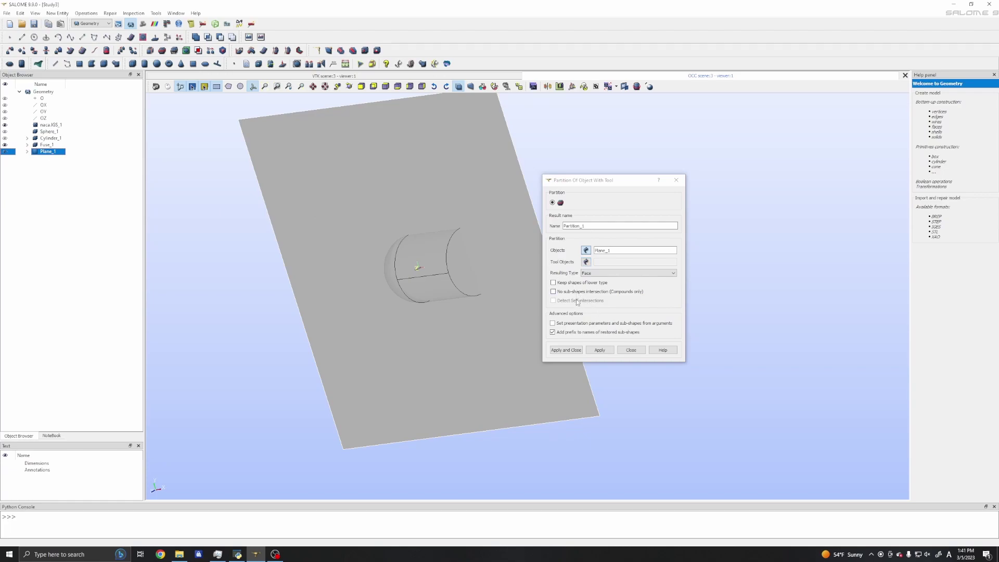
click(593, 350)
click(631, 350)
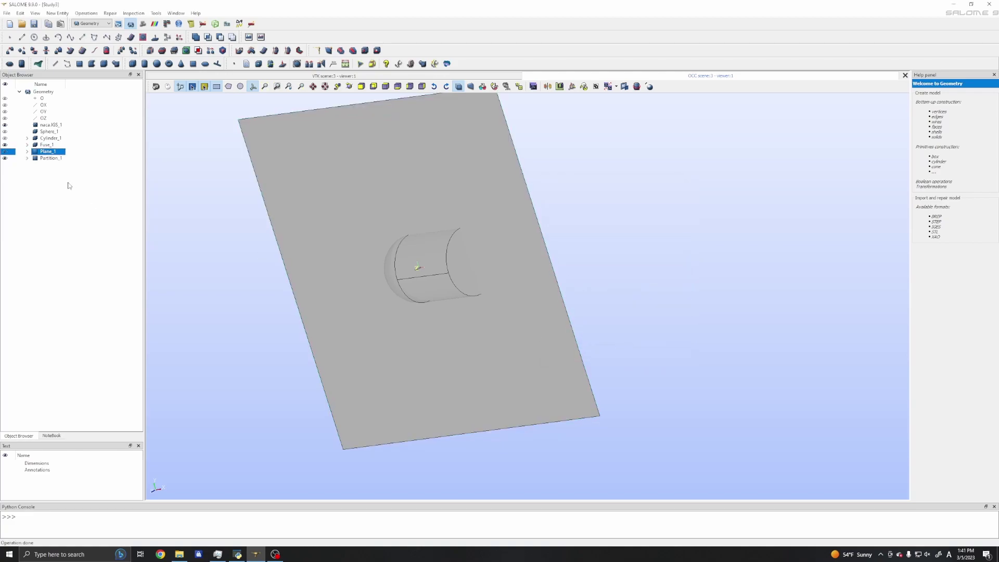
Check and delete the incorrect partition, and redisplay the fused body and the plane
click(4, 145)
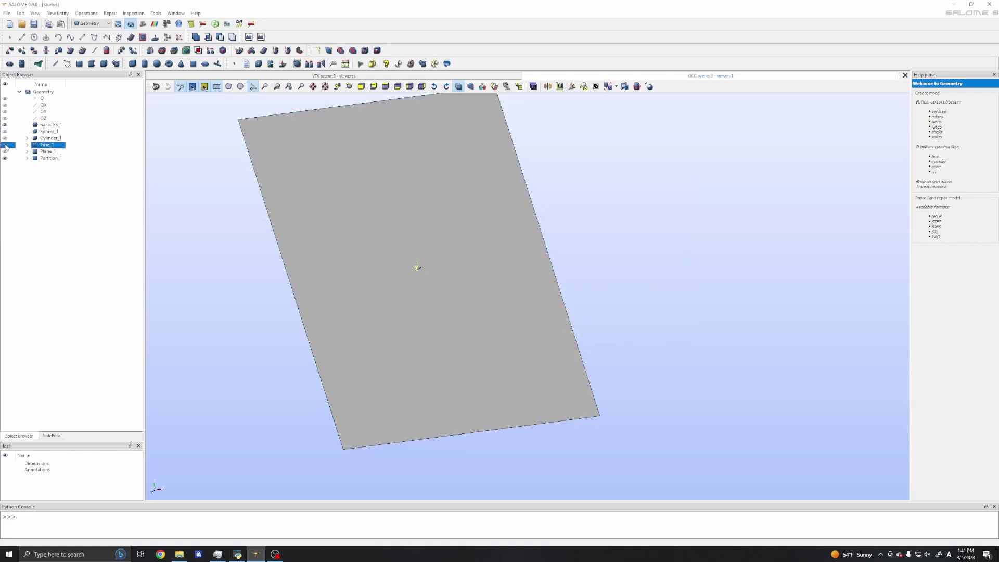
click(4, 158)
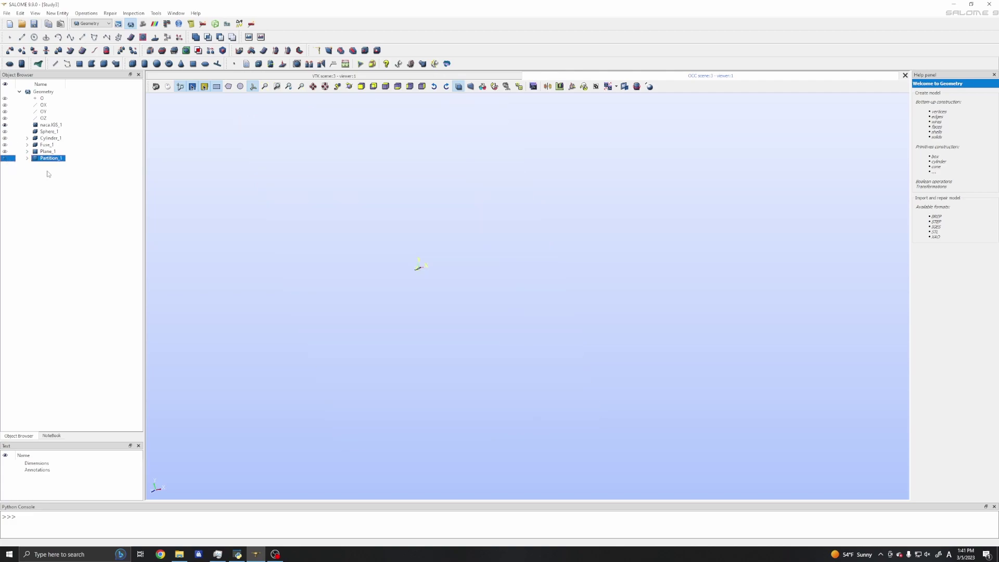
scroll(387, 246, up, 5)
click(40, 190)
click(6, 159)
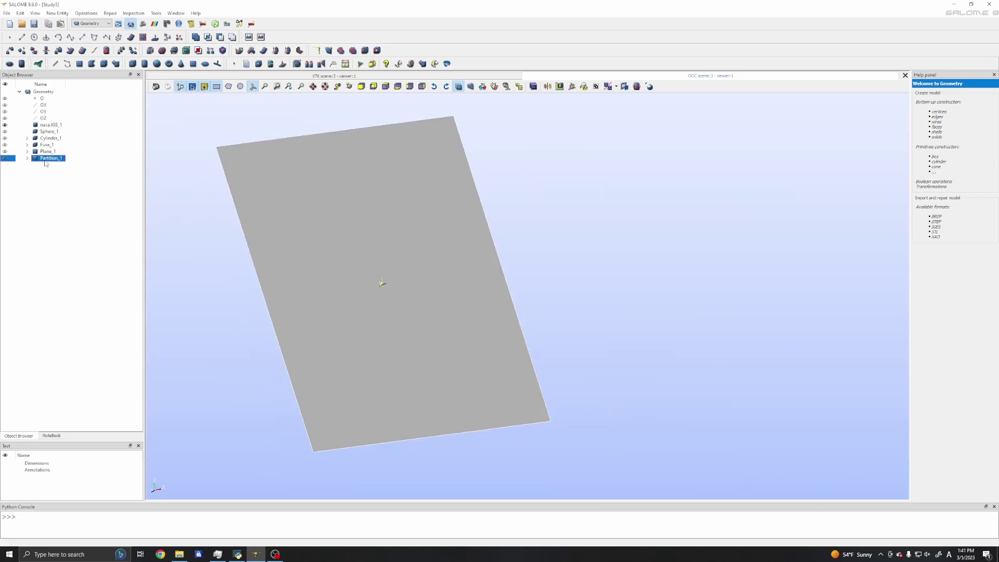
key(Delete)
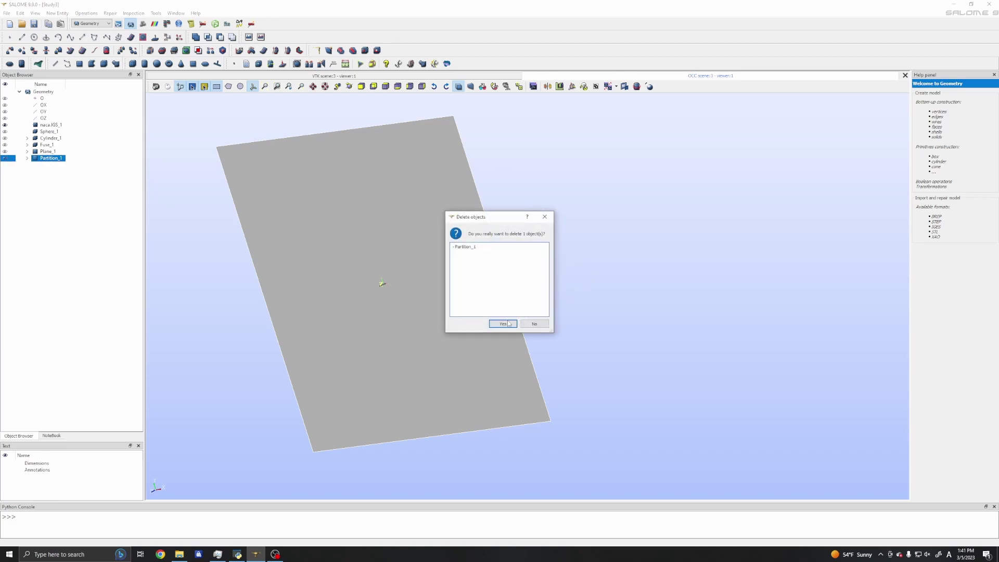
key(Return)
click(6, 146)
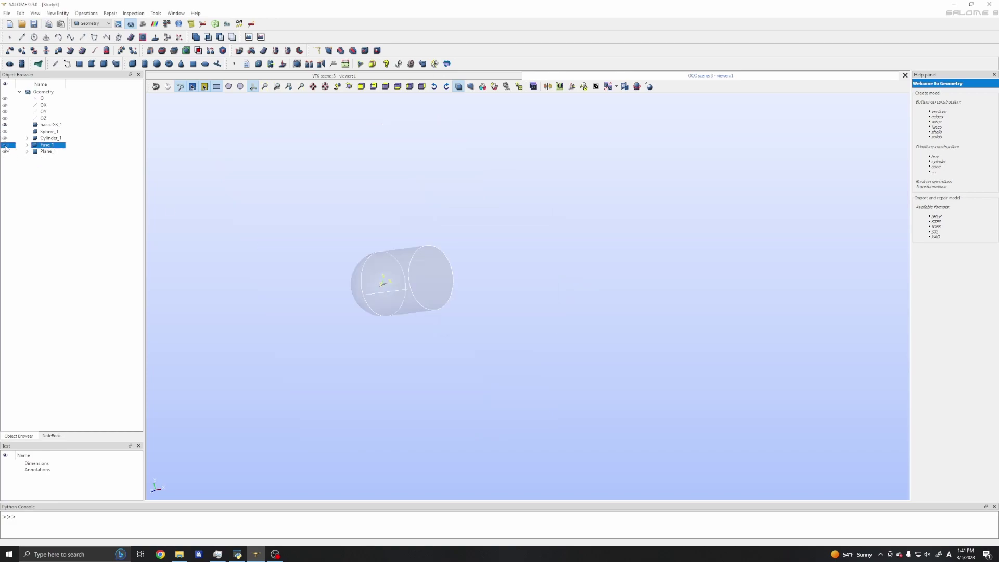
click(6, 151)
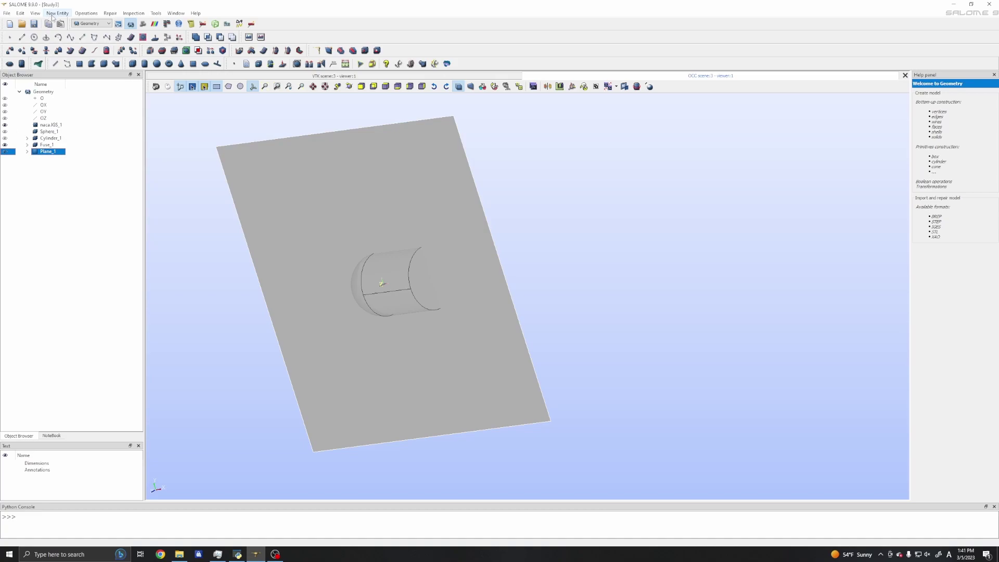
Partition the fused body using the plane as the tool object, with Solid as the resulting type
click(86, 13)
click(94, 48)
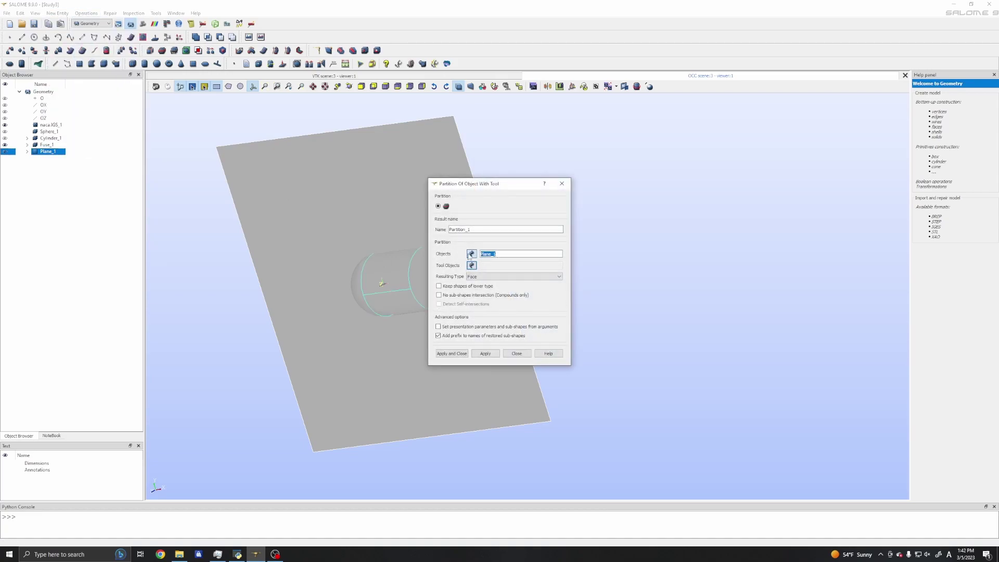
click(44, 146)
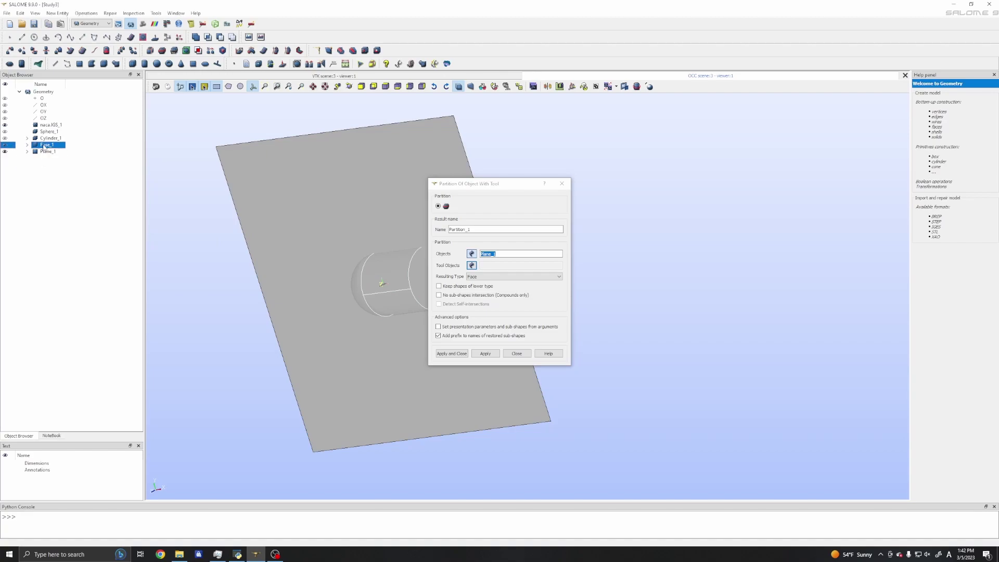
click(488, 266)
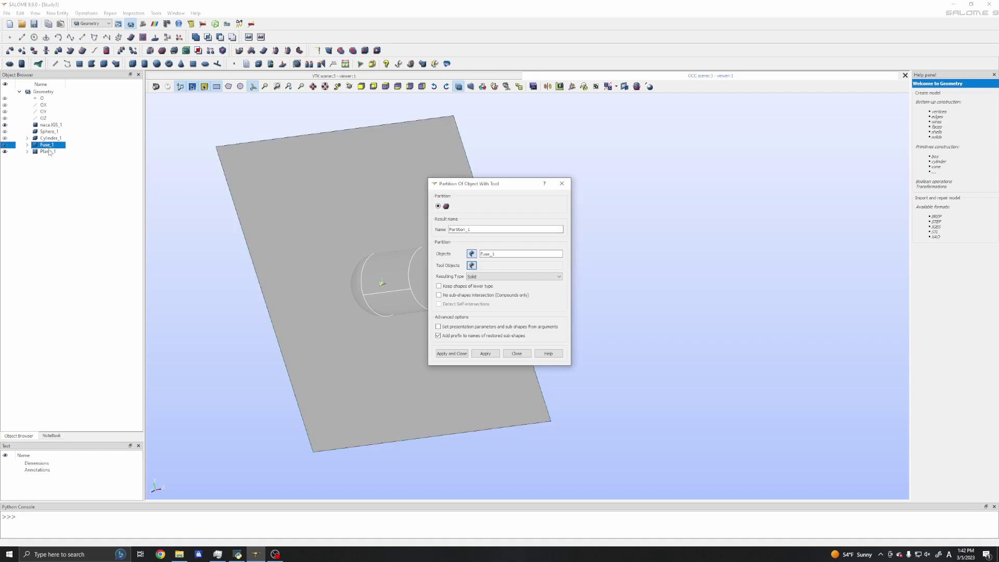
click(47, 151)
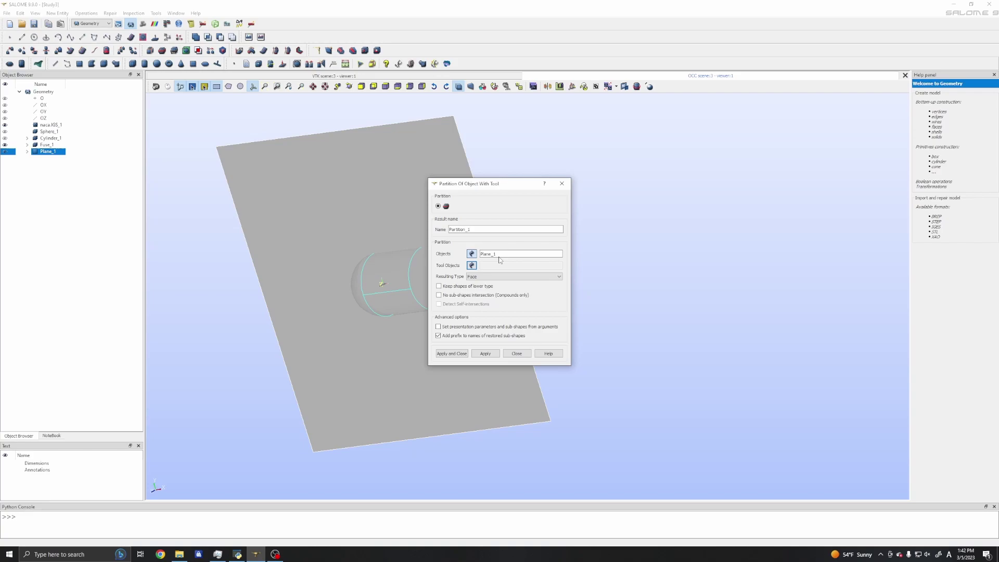
drag(500, 254, 482, 254)
click(47, 145)
click(472, 265)
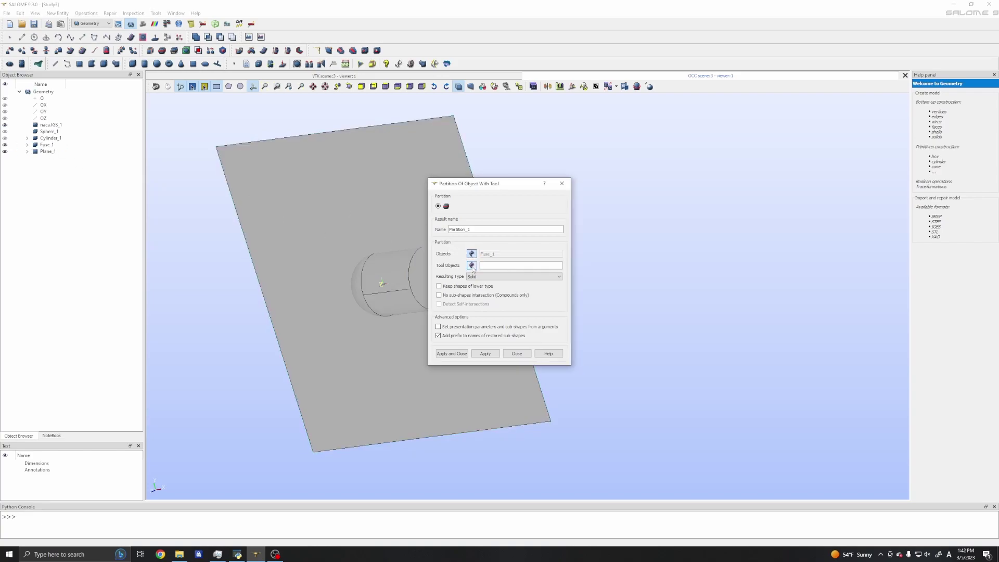
click(47, 152)
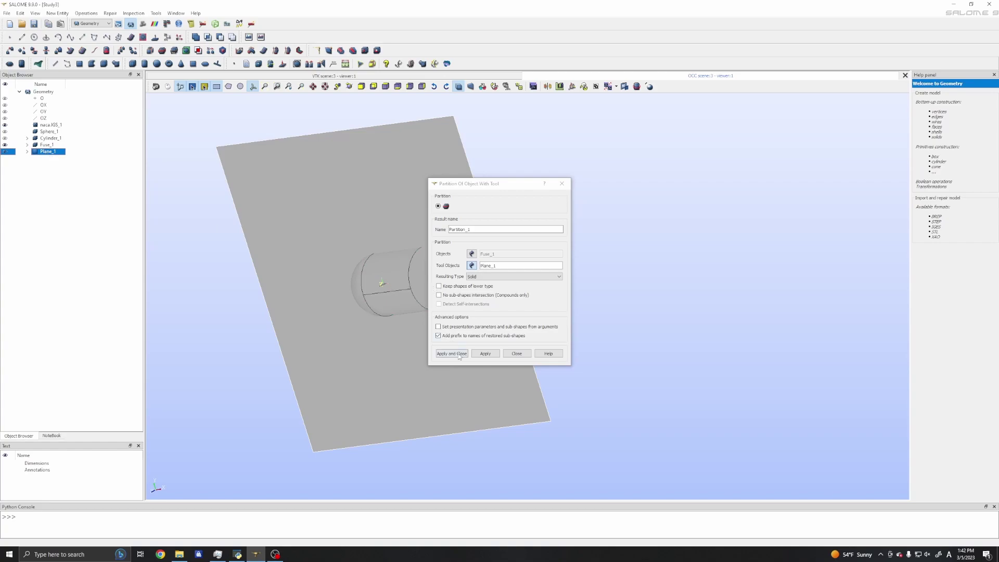
click(485, 353)
click(523, 354)
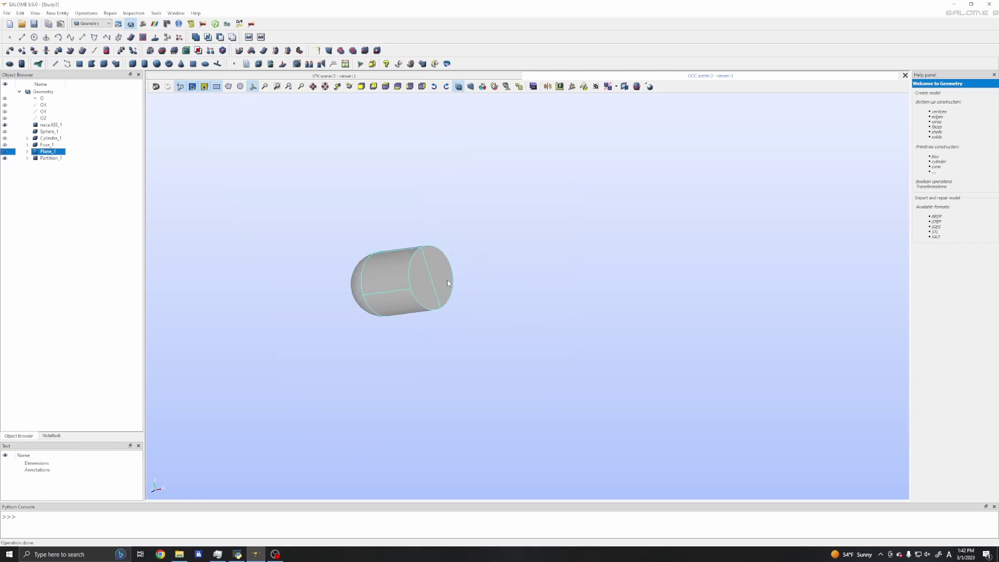
Explode the new partition into sub-shapes of type Solid
scroll(448, 282, up, 3)
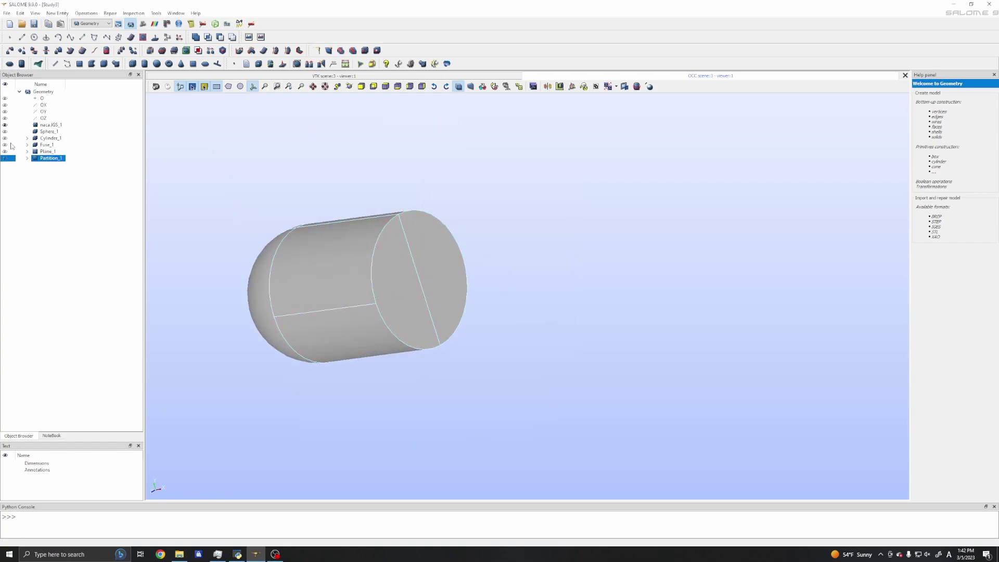
click(6, 162)
click(5, 158)
click(6, 158)
click(88, 14)
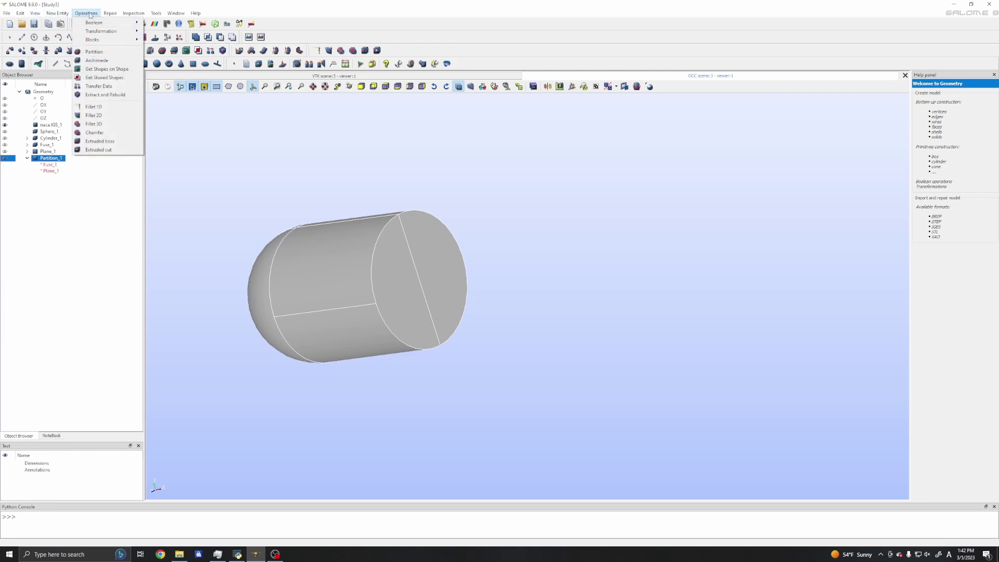
mouse_move(58, 14)
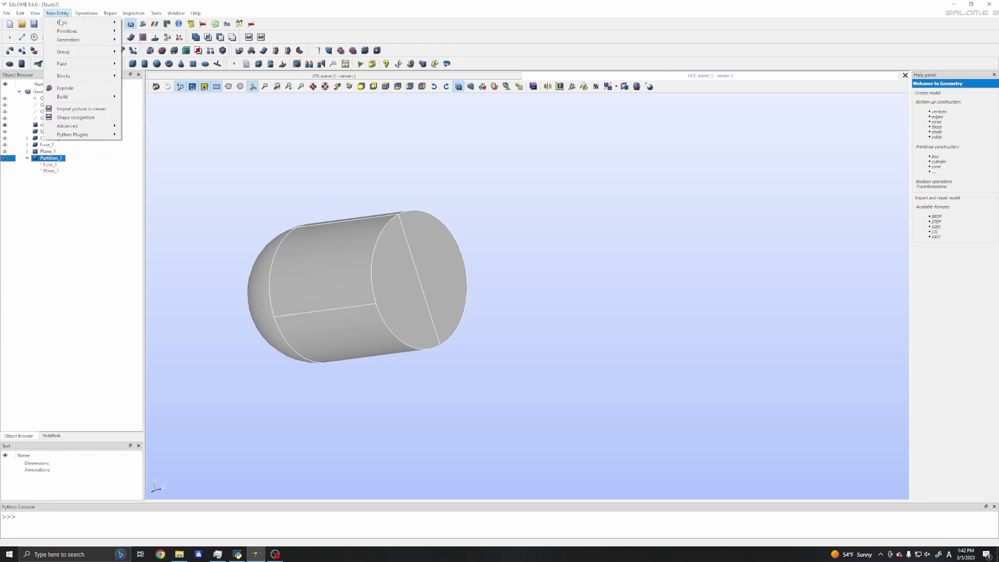
click(65, 88)
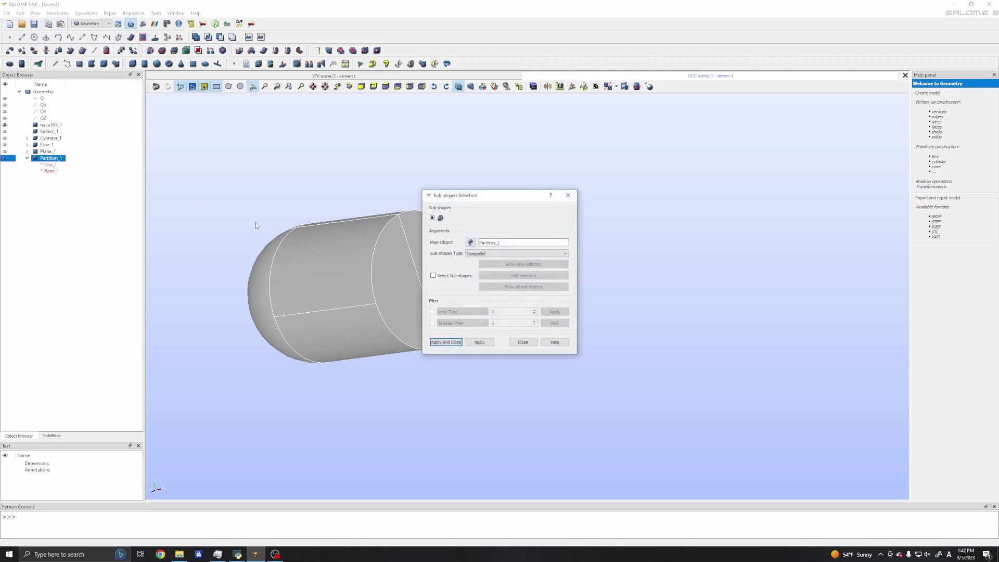
click(481, 254)
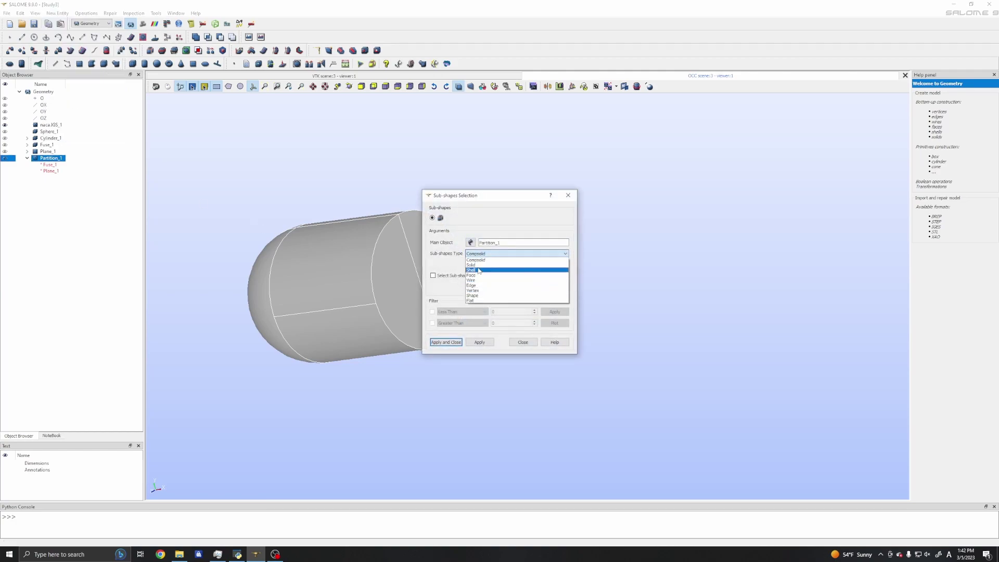
click(479, 268)
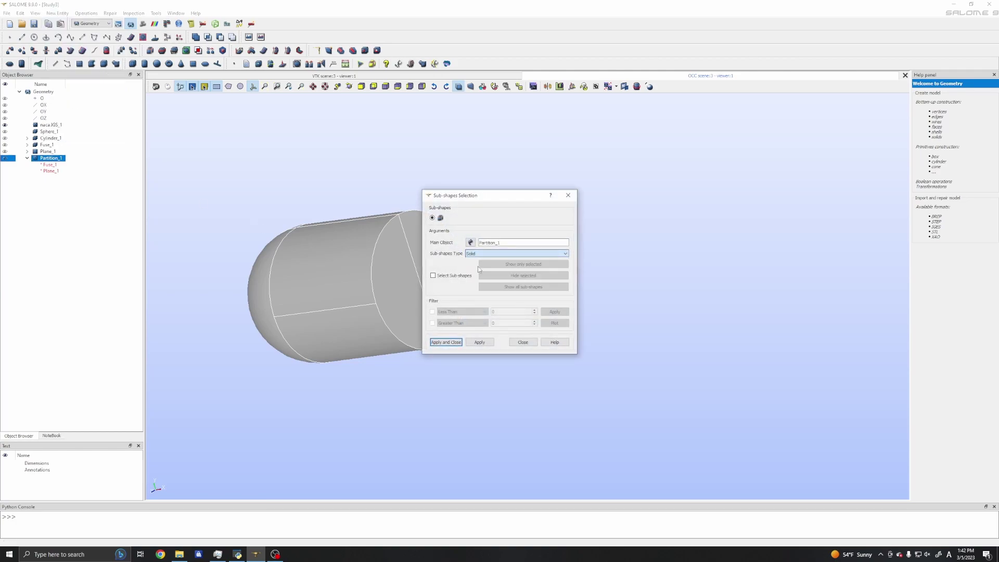
click(445, 342)
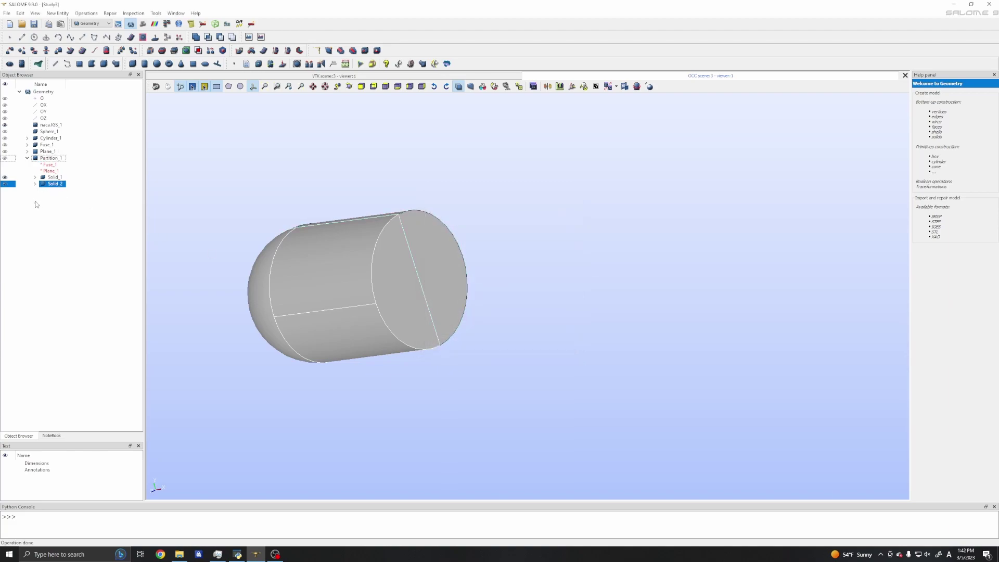
Show each half of the split domain in turn and examine how the wing sits relative to the cut face
click(5, 183)
click(5, 177)
click(5, 178)
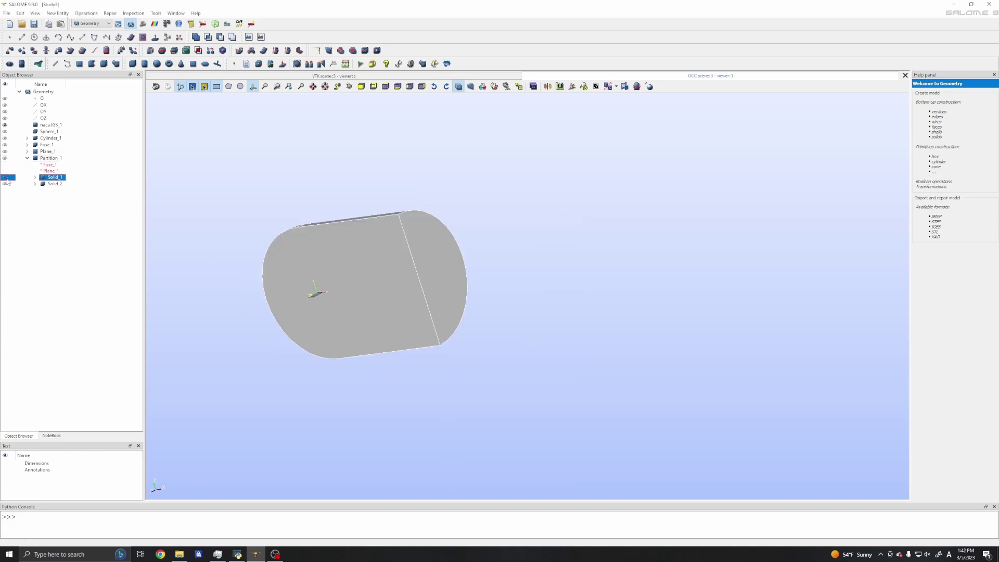
click(5, 184)
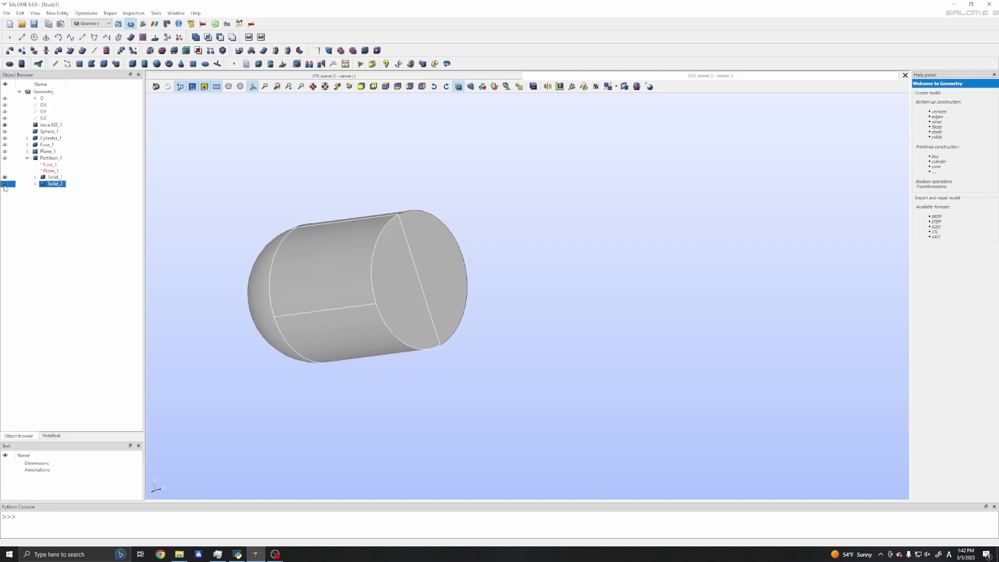
click(5, 184)
ctrl+right_drag(326, 297, 499, 286)
scroll(381, 287, up, 5)
scroll(381, 290, down, 5)
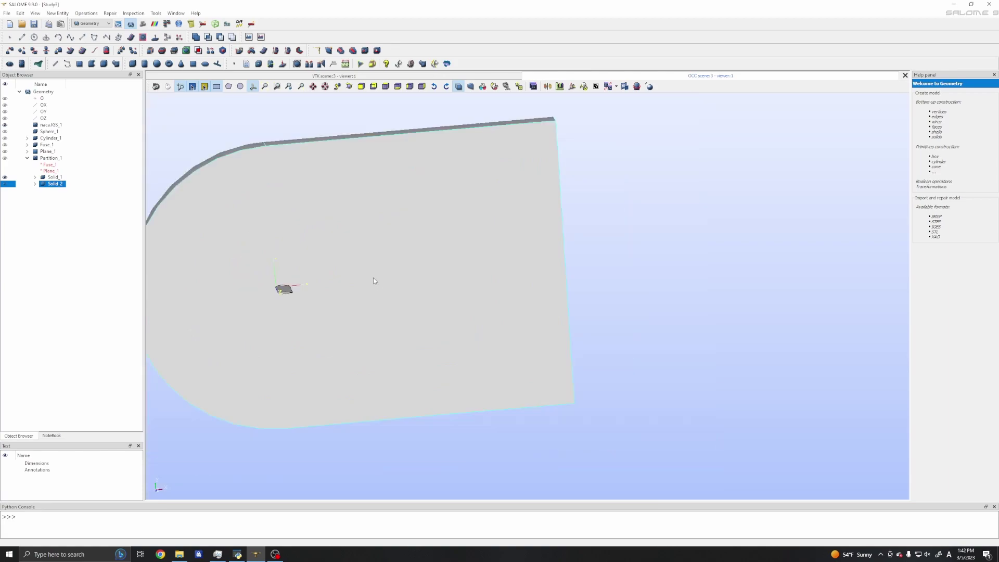
ctrl+right_drag(361, 276, 343, 292)
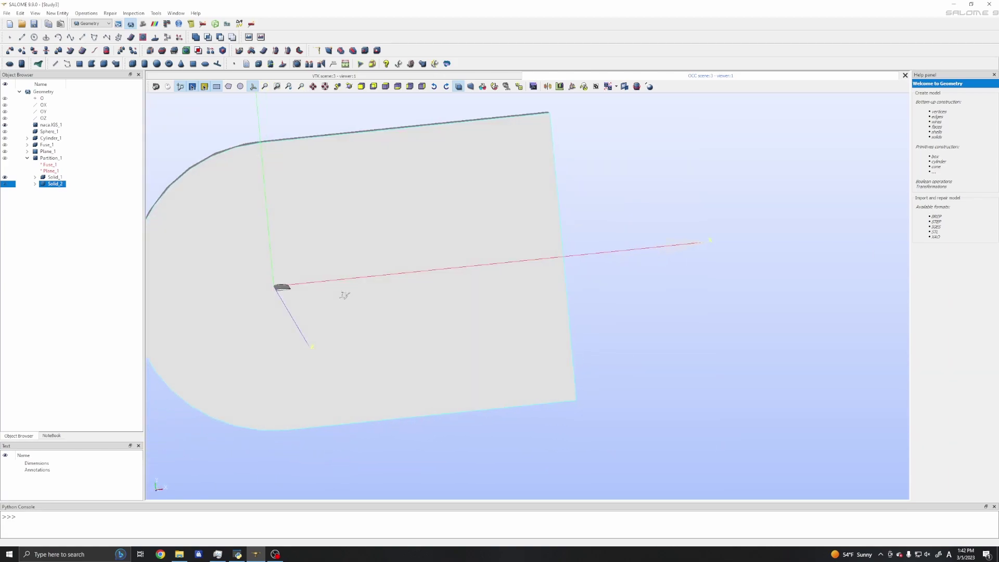
ctrl+middle_drag(344, 292, 446, 317)
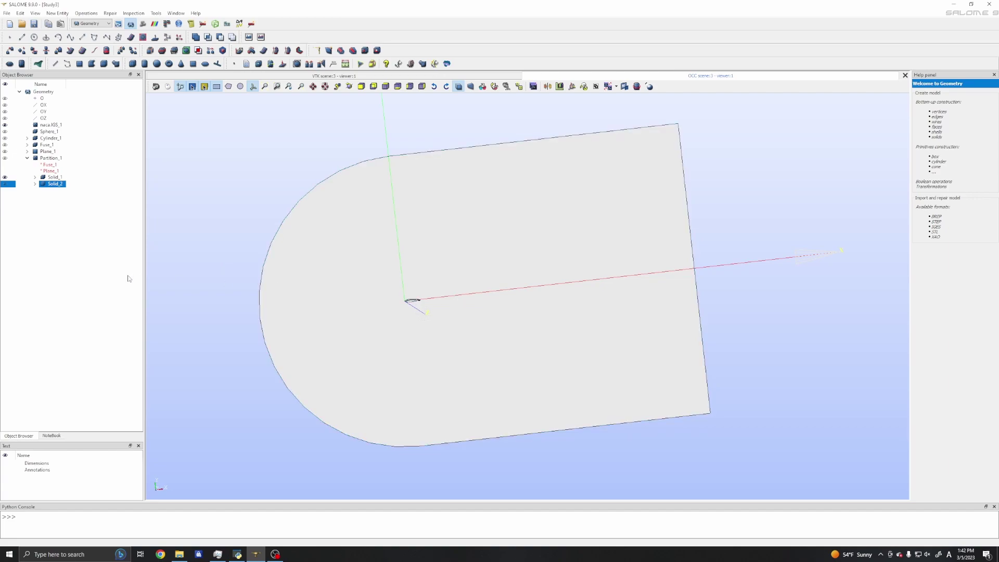
scroll(420, 302, up, 2)
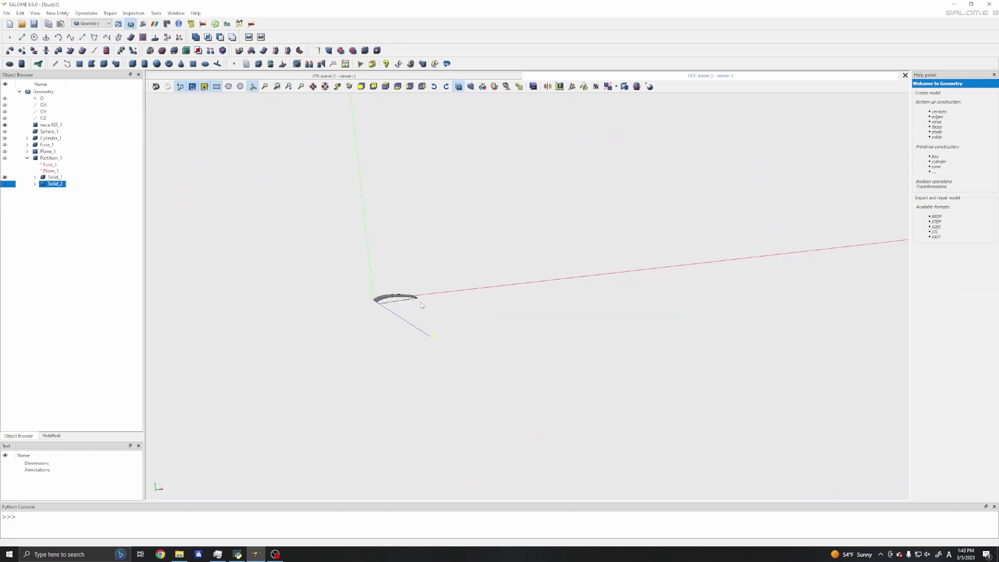
Hide both halves of the split domain and examine the isolated wing's end faces, surfaces and trailing edge
click(5, 183)
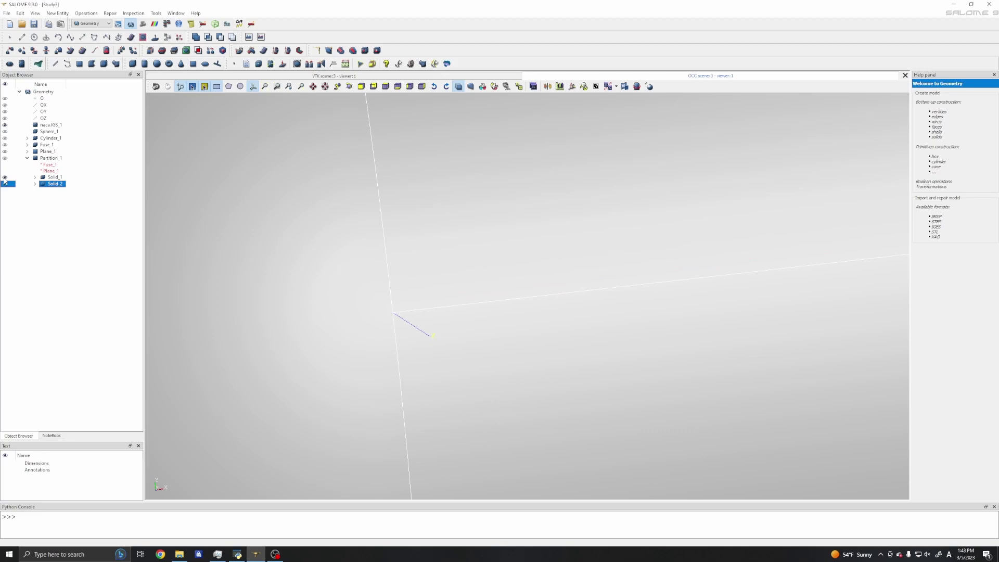
click(5, 183)
click(4, 177)
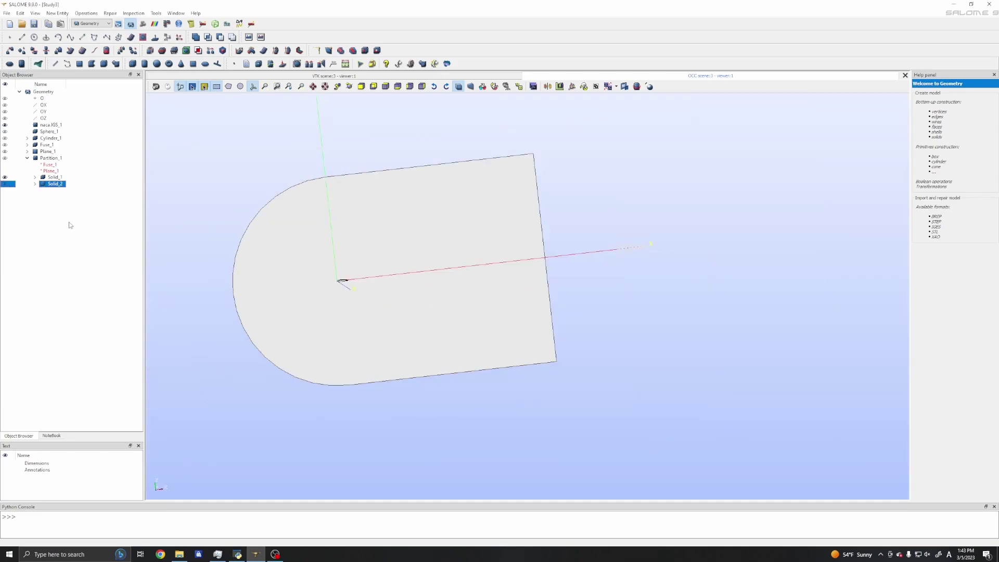
click(4, 177)
ctrl+right_drag(243, 251, 289, 82)
click(265, 87)
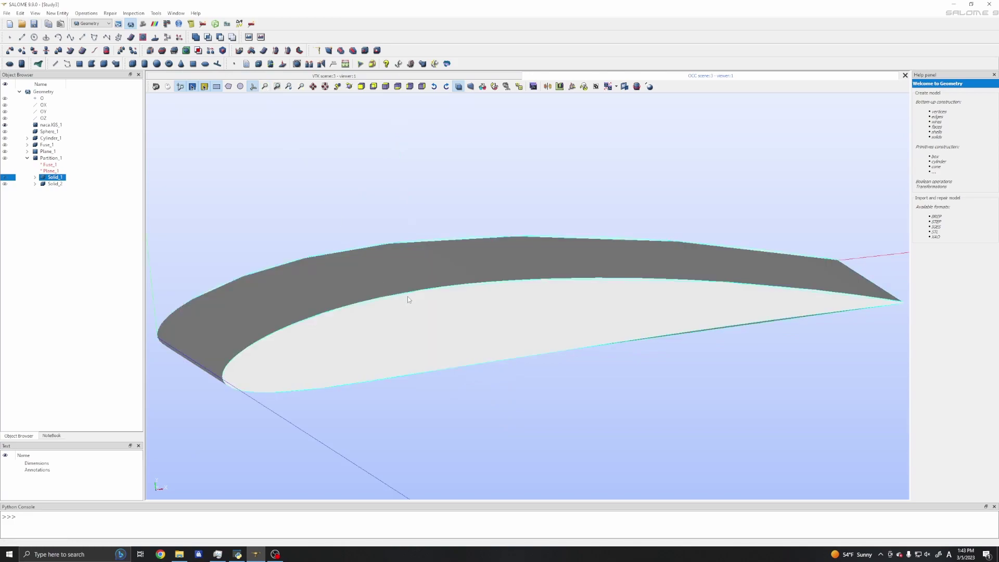
ctrl+right_drag(475, 341, 429, 320)
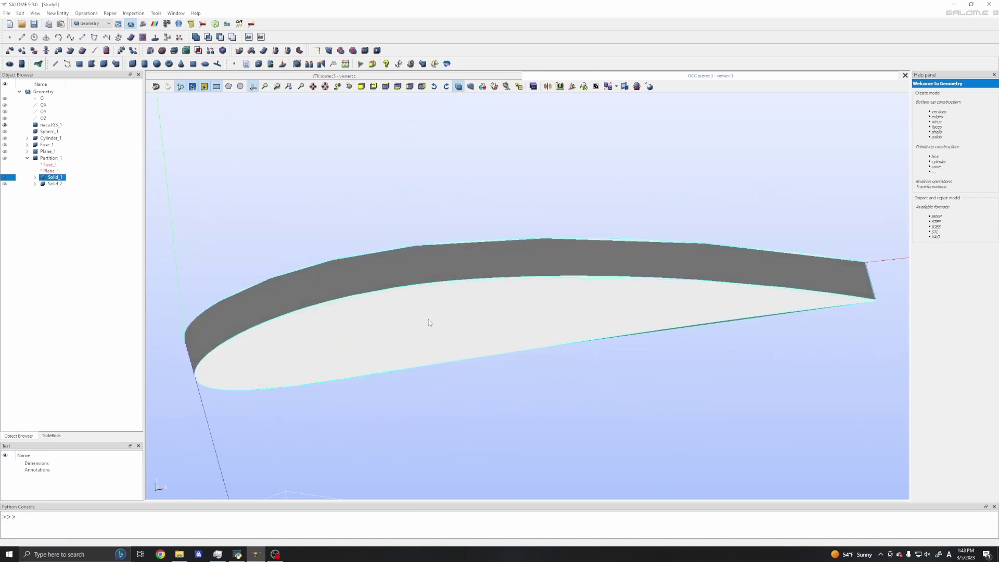
scroll(305, 317, up, 3)
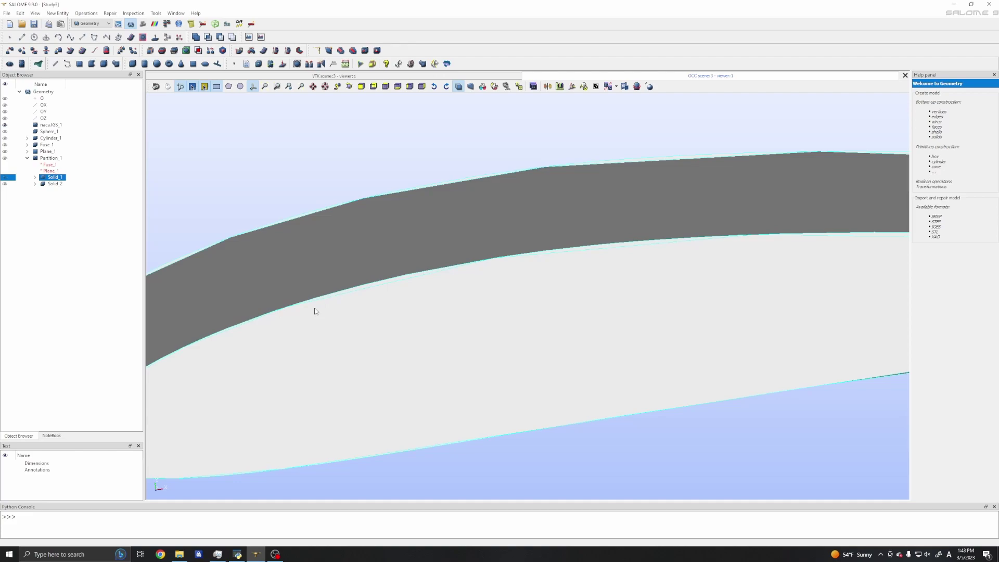
click(314, 311)
ctrl+right_drag(285, 328, 235, 363)
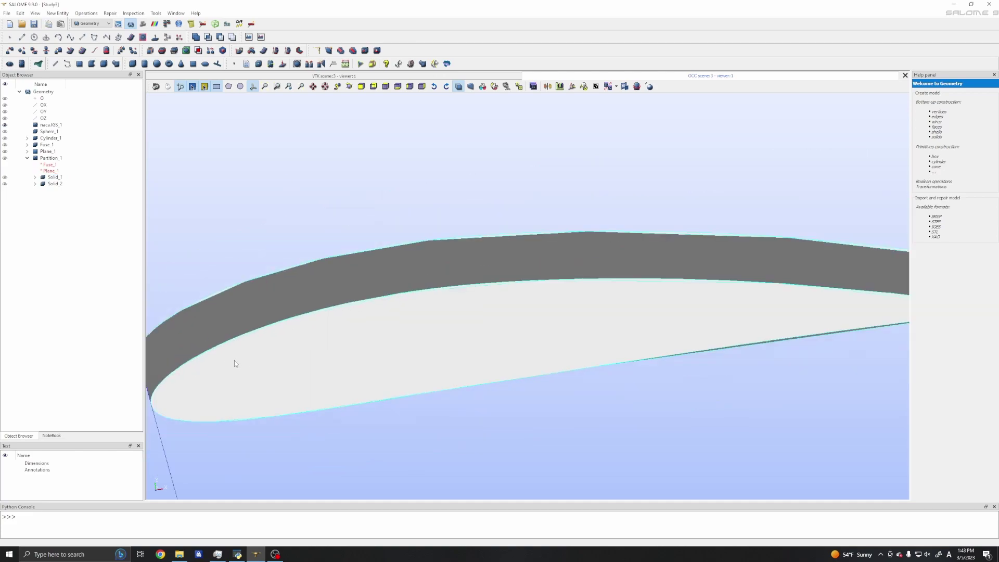
mouse_move(596, 329)
ctrl+right_down()
mouse_move(519, 321)
mouse_move(495, 341)
mouse_move(538, 350)
mouse_move(602, 339)
ctrl+right_up()
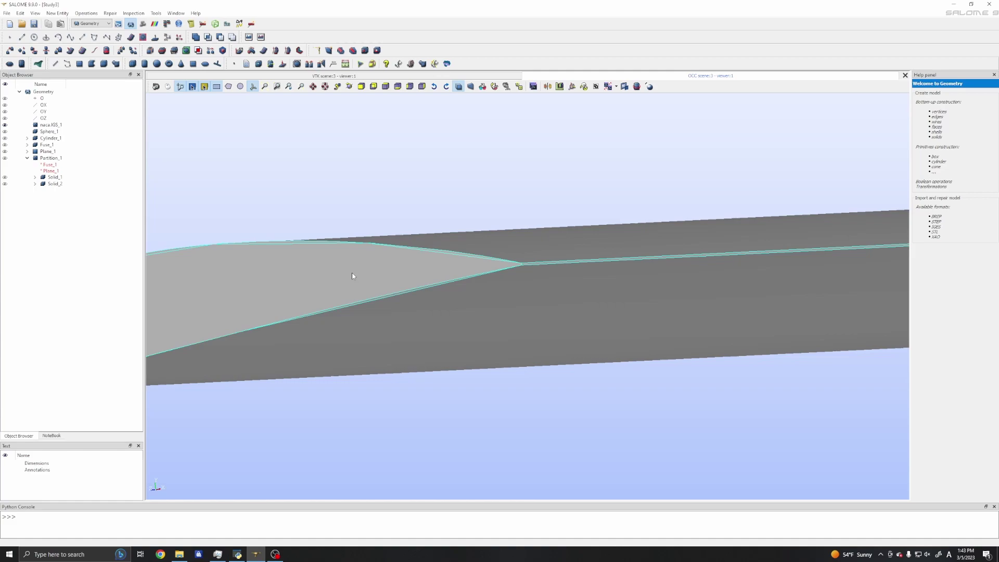
ctrl+right_drag(353, 276, 350, 323)
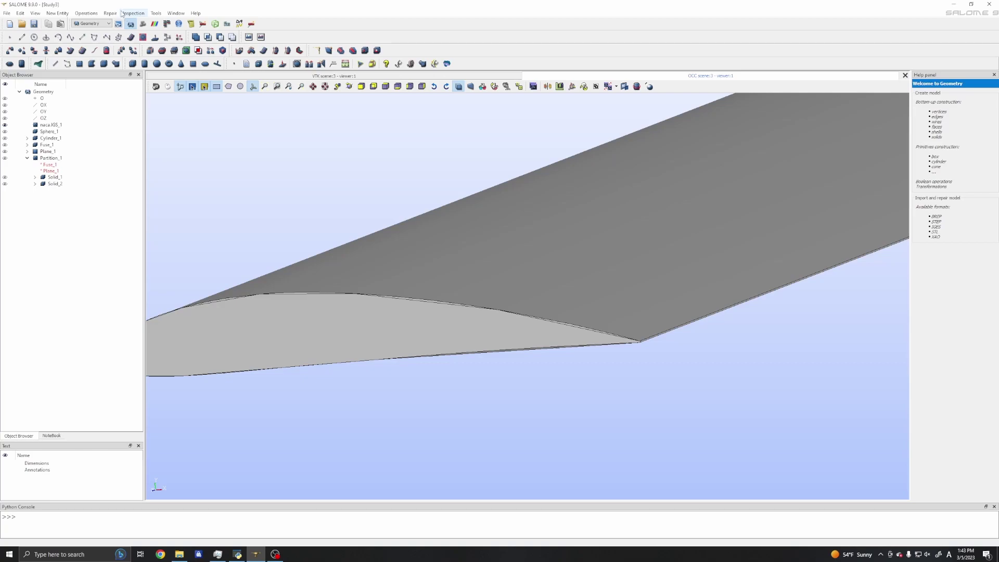
click(137, 16)
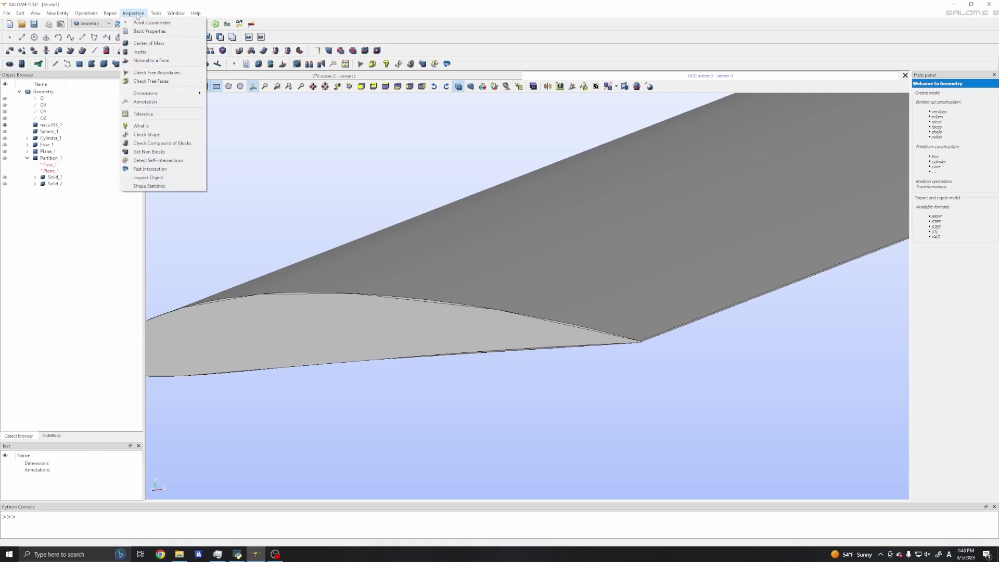
mouse_move(114, 16)
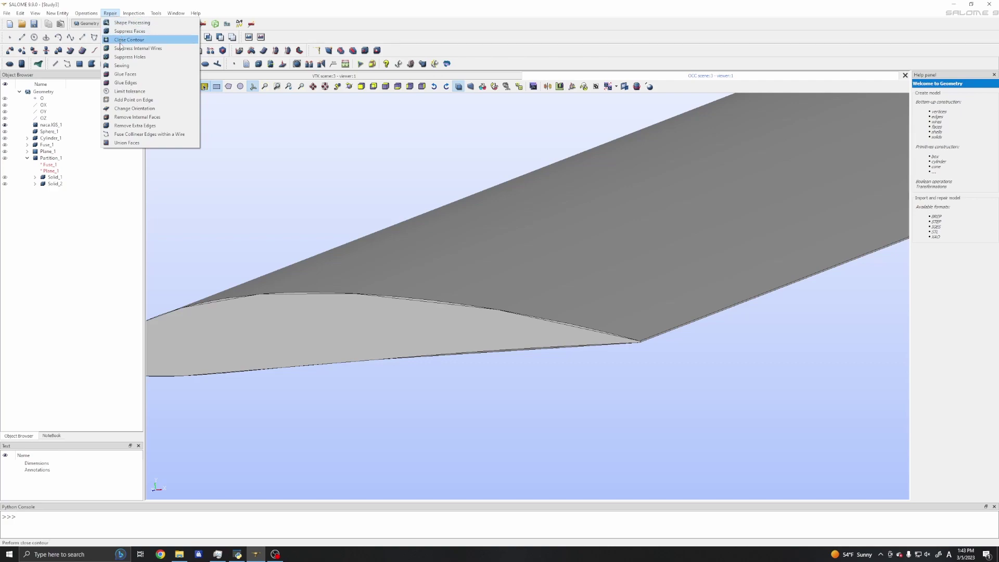
click(122, 66)
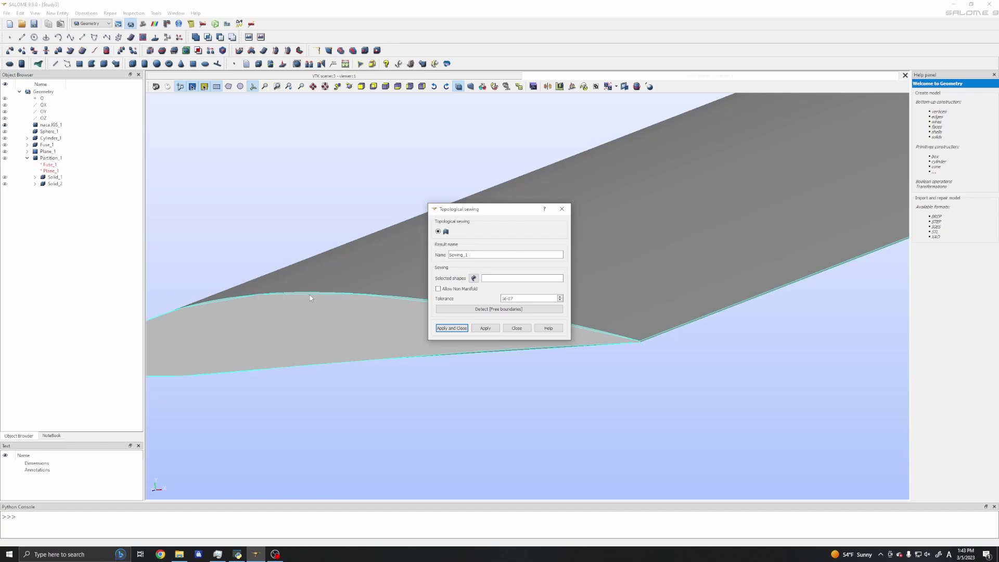
click(515, 328)
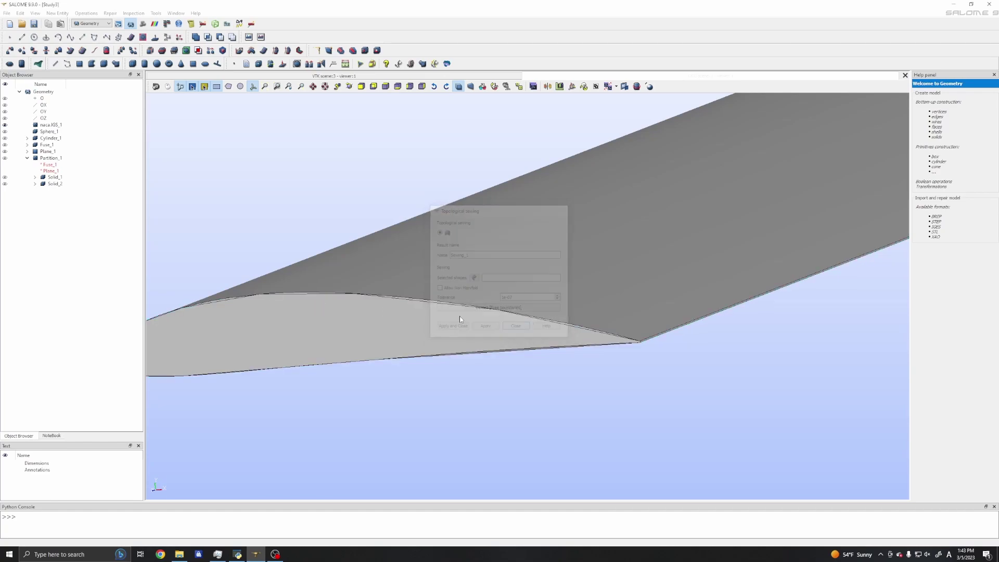
Explode the imported NACA wing into sub-shapes of type Face
click(41, 158)
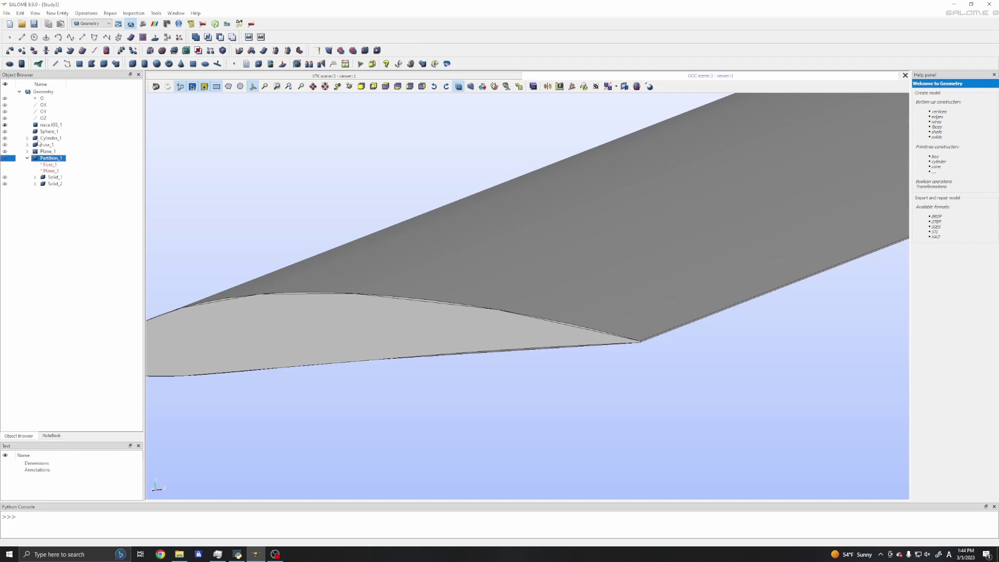
click(42, 125)
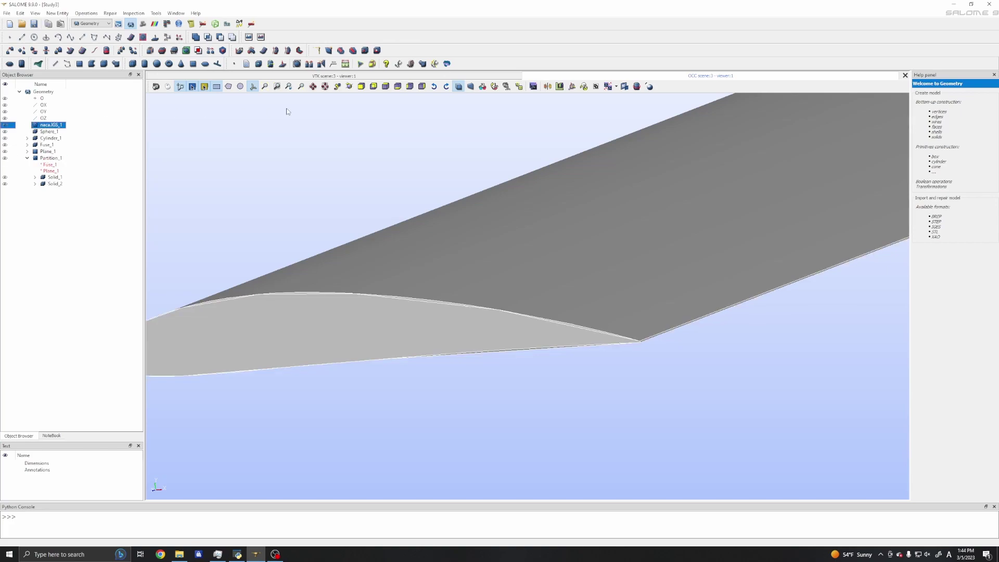
click(55, 15)
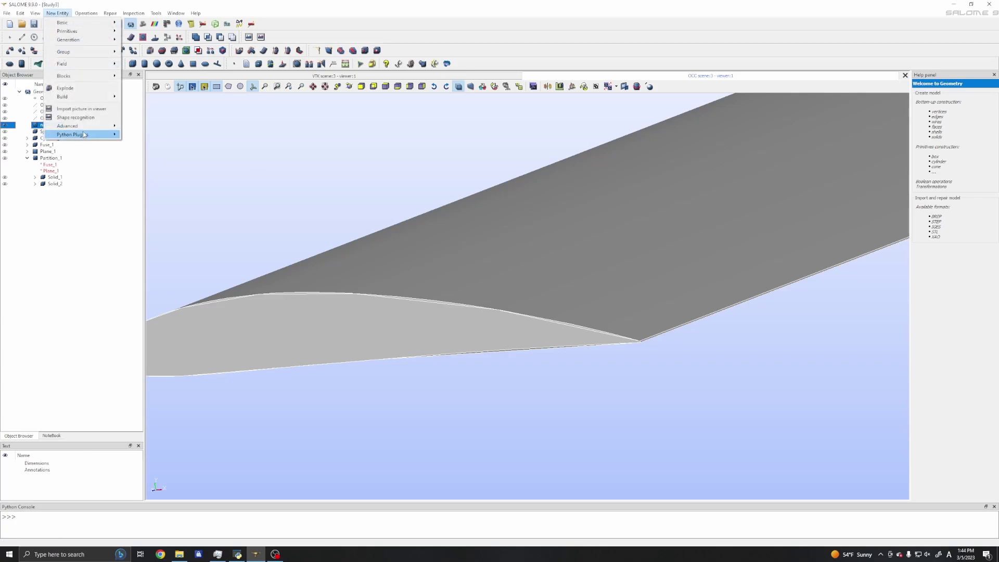
click(62, 88)
click(475, 254)
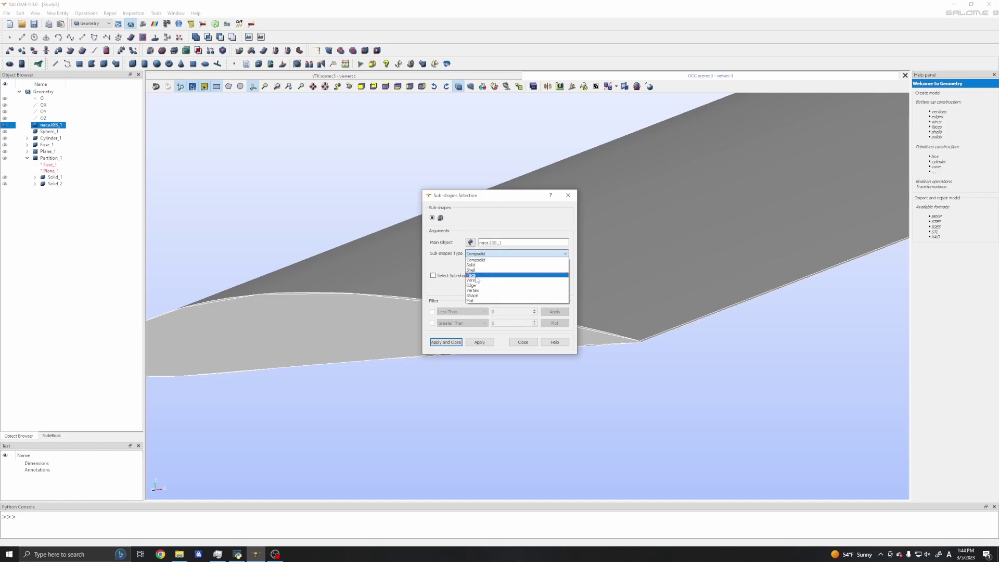
click(479, 276)
click(446, 342)
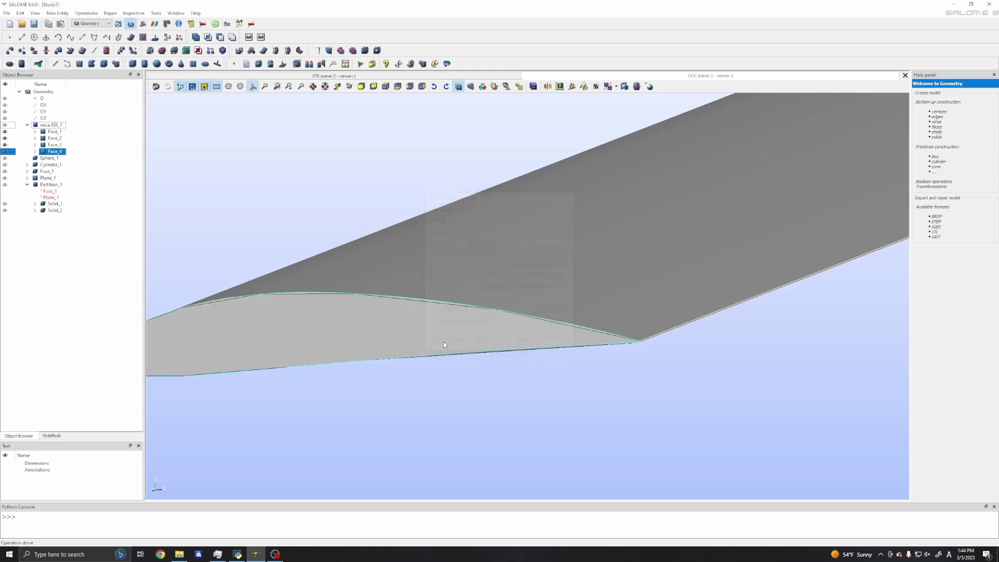
Toggle the visibility of the wing's exploded faces to identify which surface each one represents
click(52, 131)
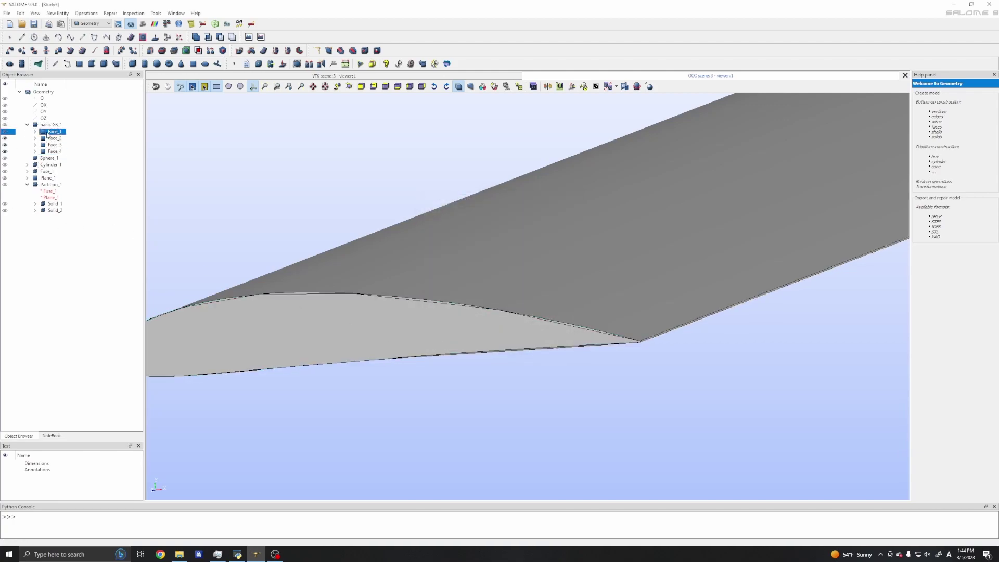
click(5, 138)
click(5, 144)
click(5, 152)
click(6, 138)
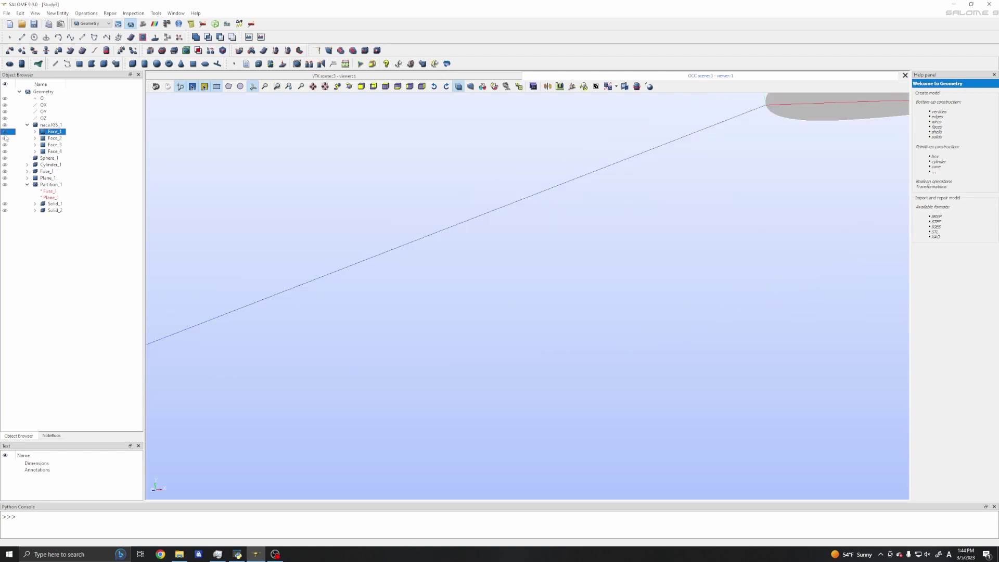
click(5, 138)
click(5, 145)
click(5, 151)
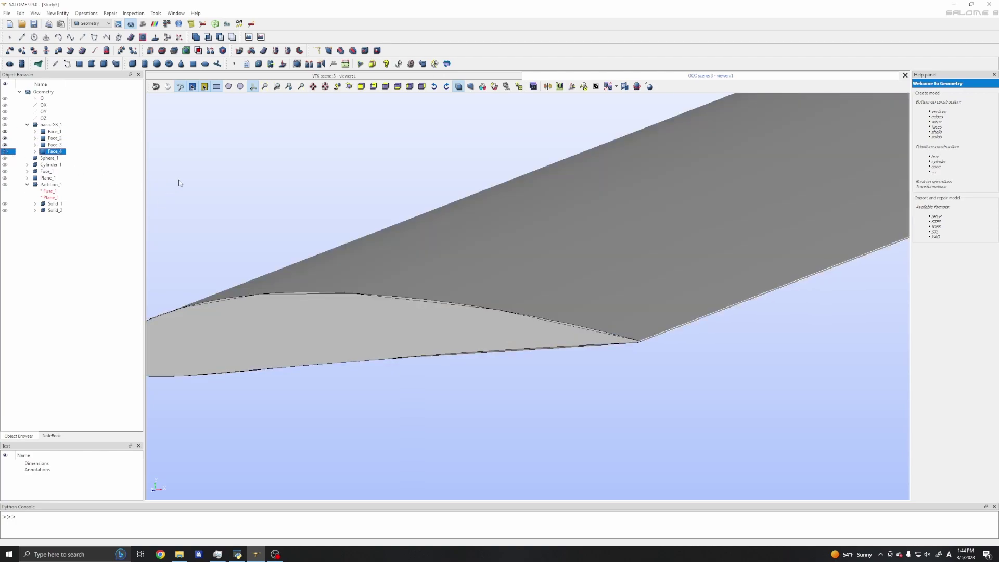
Sew the imported wing's four exploded faces, Face_1 to Face_4, into one shape with a tolerance of 1e-07
click(61, 132)
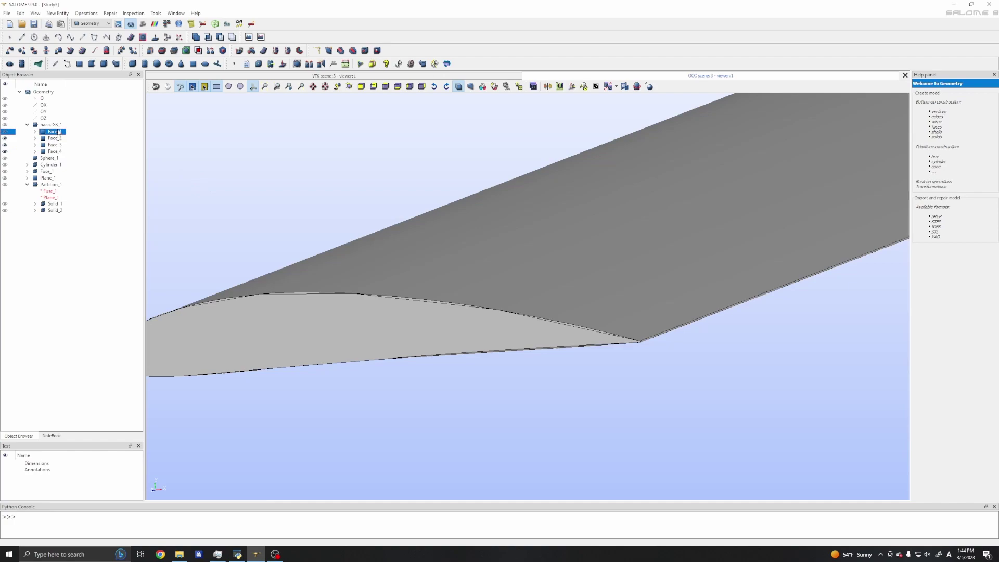
click(59, 13)
mouse_move(110, 13)
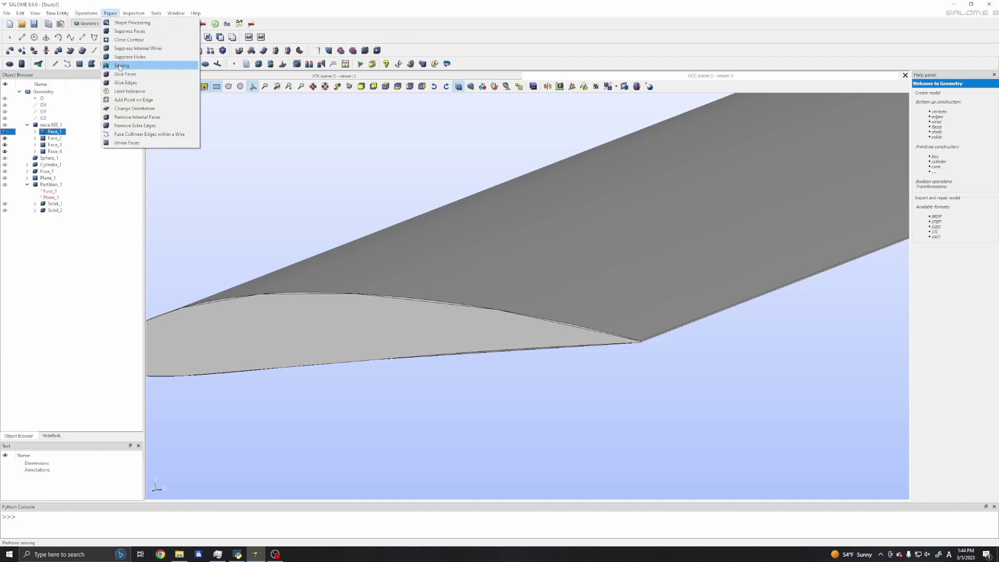
click(121, 65)
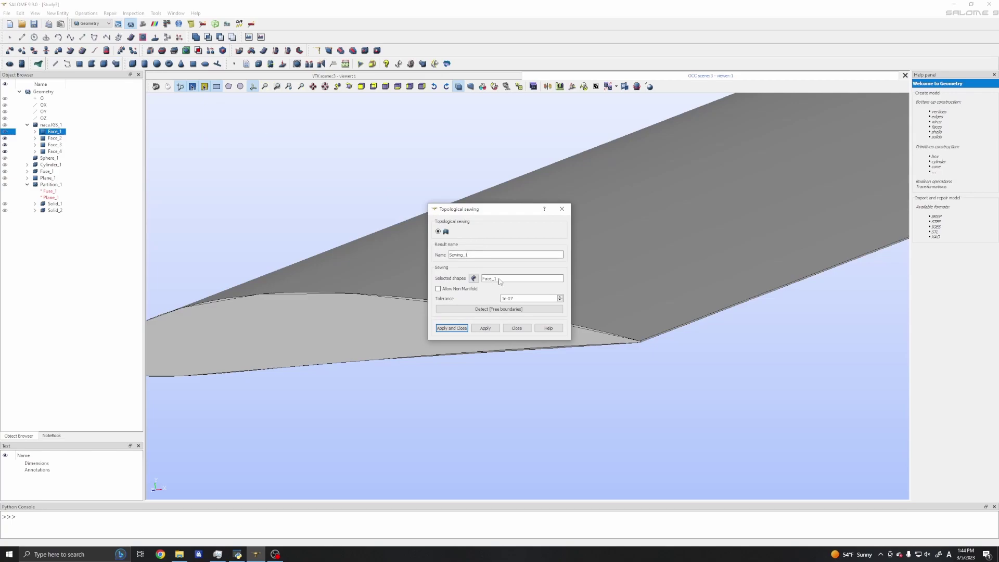
shift+click(55, 151)
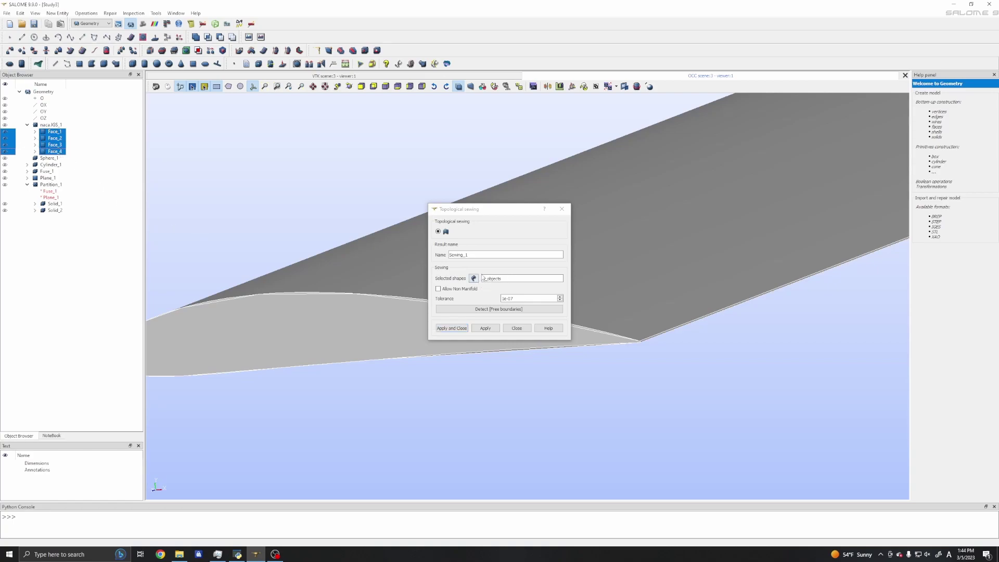
click(452, 328)
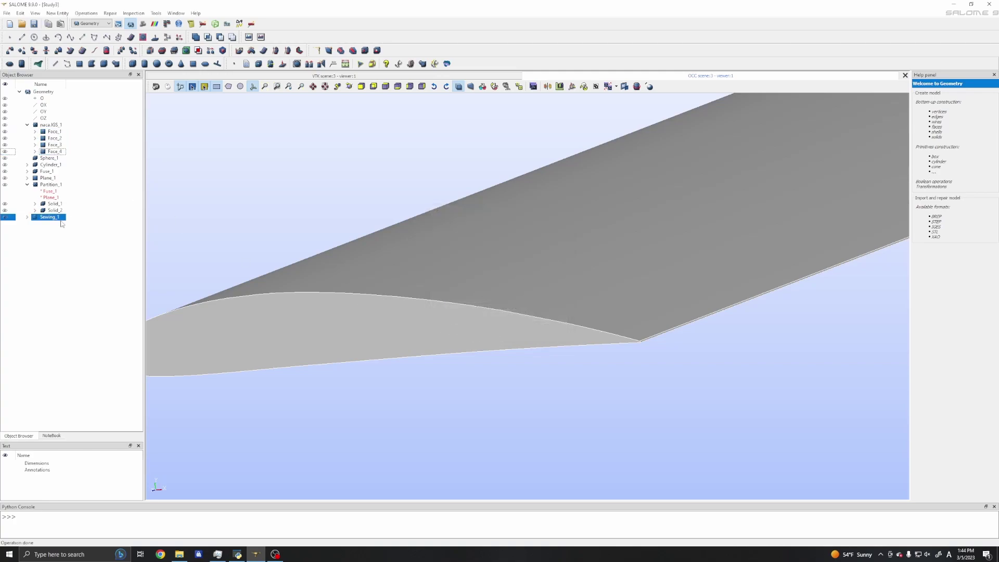
click(41, 217)
scroll(265, 306, down, 3)
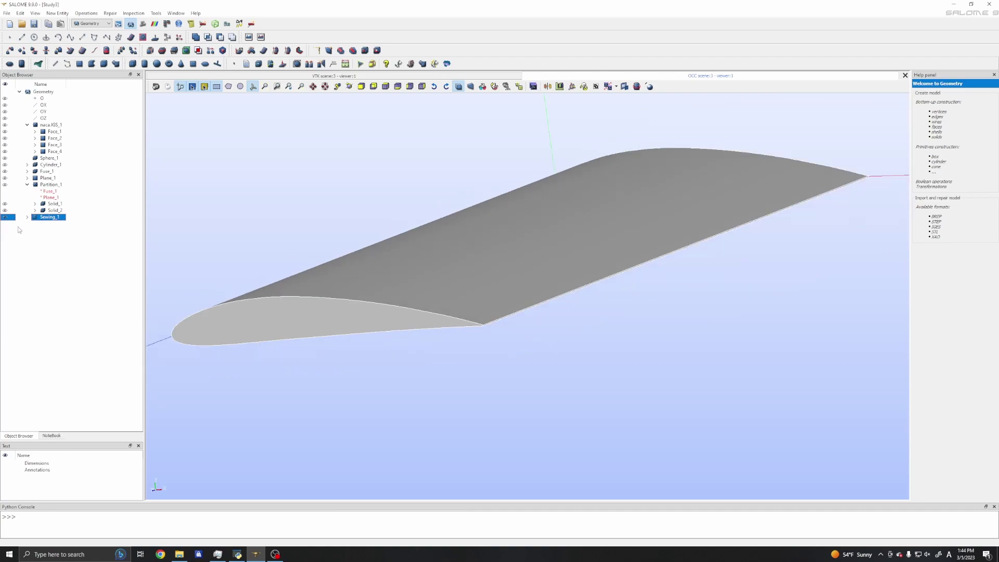
click(42, 236)
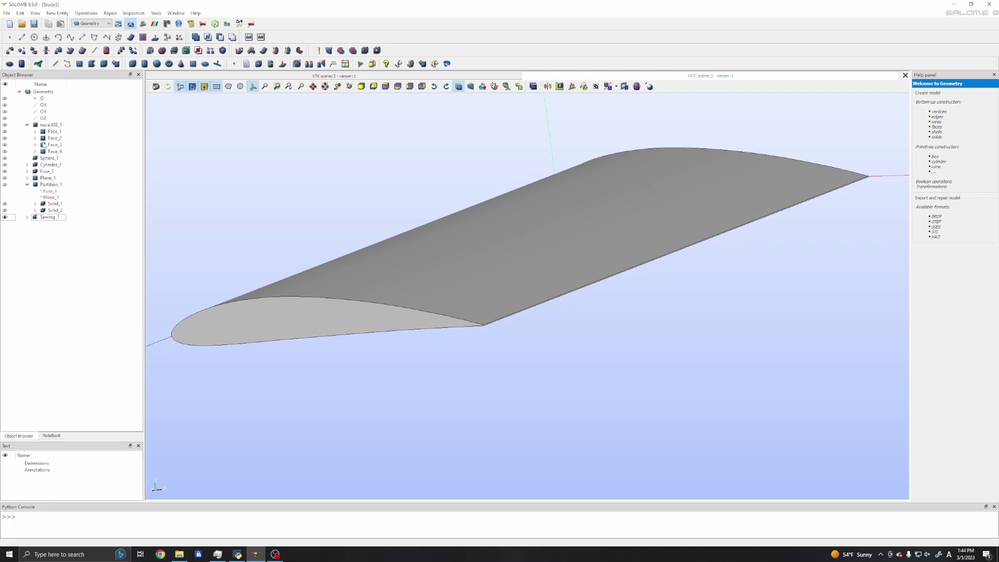
Explode the sewn wing Sewing_1 into sub-shapes of type Face
click(49, 218)
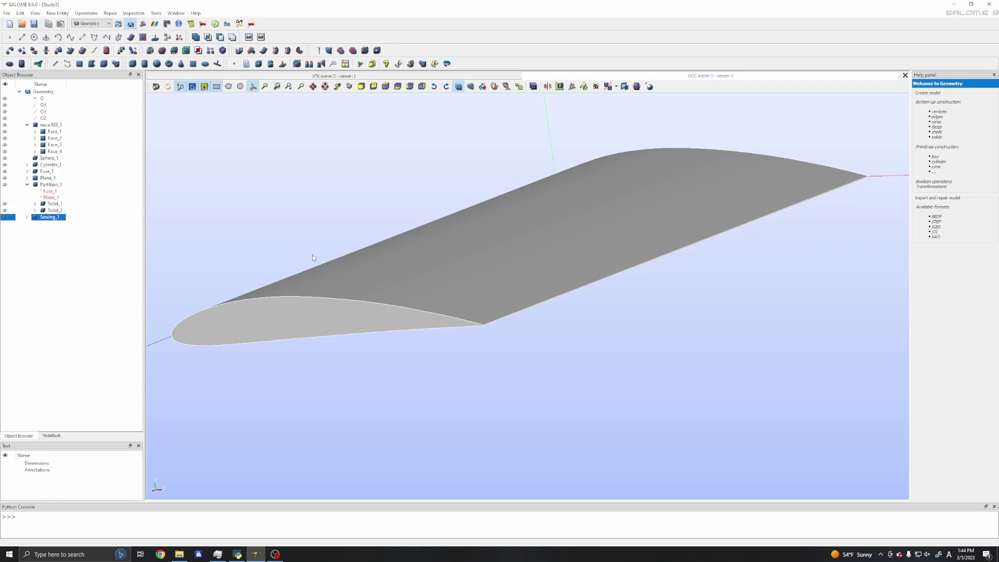
click(78, 13)
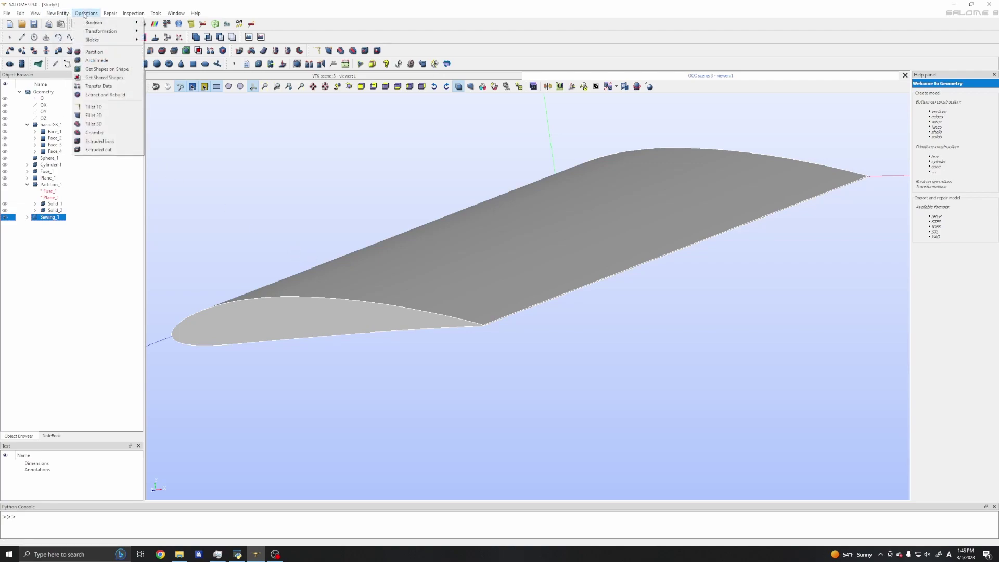
mouse_move(67, 15)
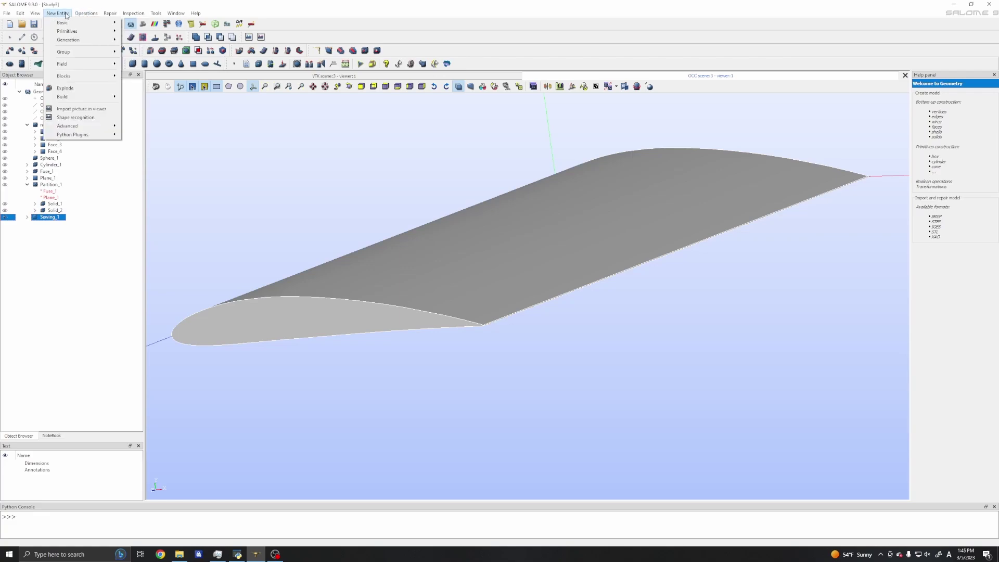
click(65, 88)
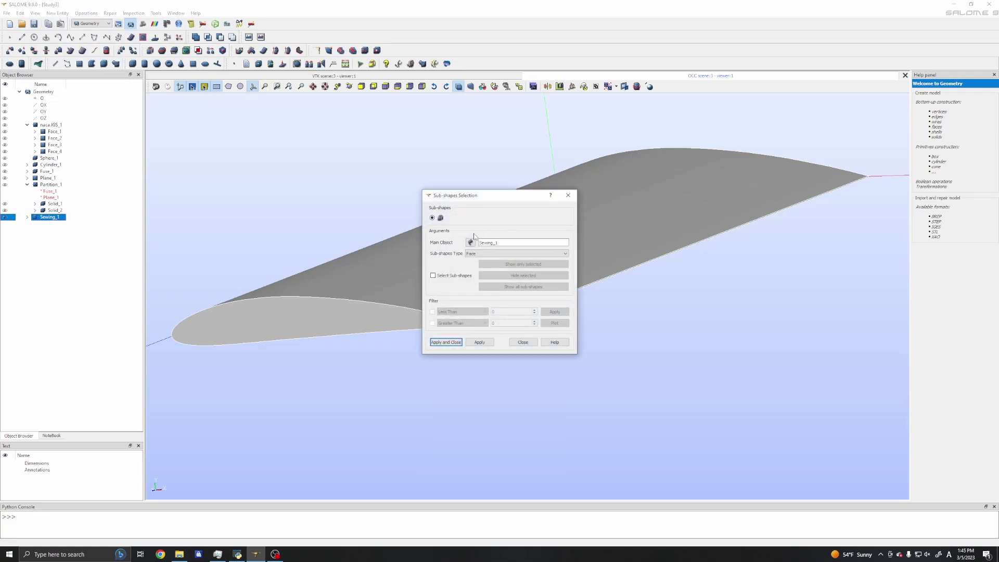
click(451, 341)
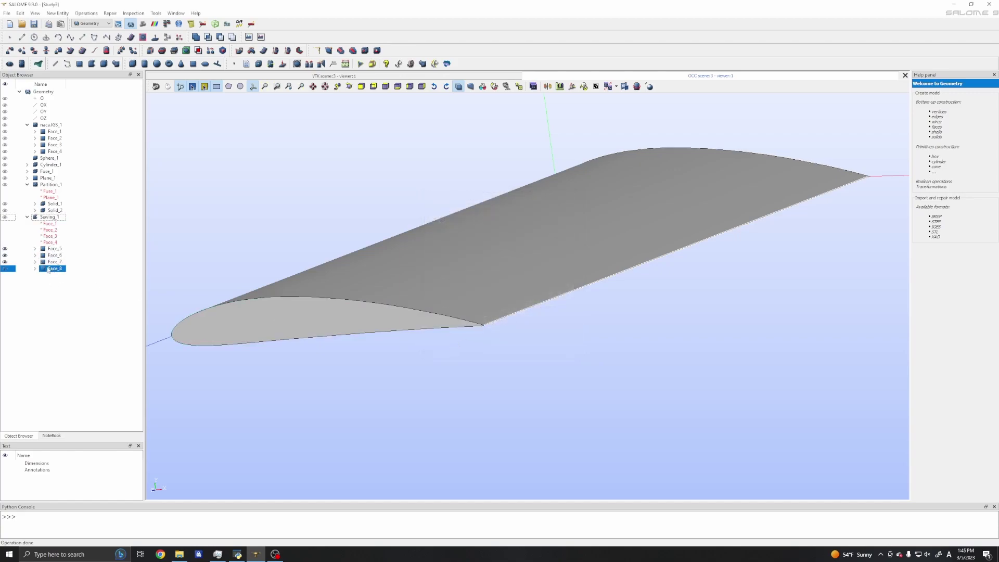
Examine the sewn wing's end-face edges up close and hide its exploded faces one by one
scroll(385, 303, up, 5)
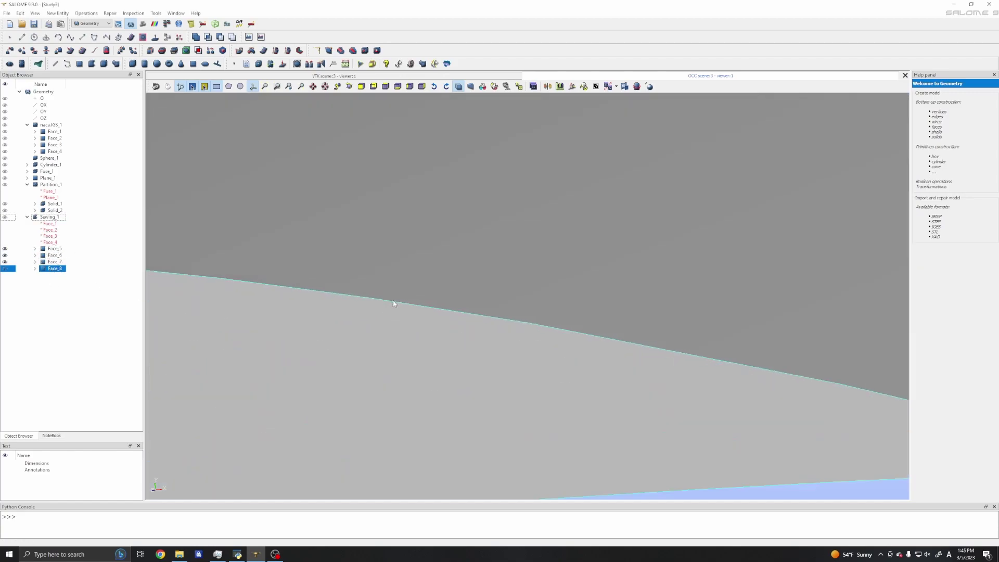
scroll(413, 312, down, 2)
ctrl+right_drag(538, 344, 492, 344)
ctrl+right_drag(422, 352, 354, 243)
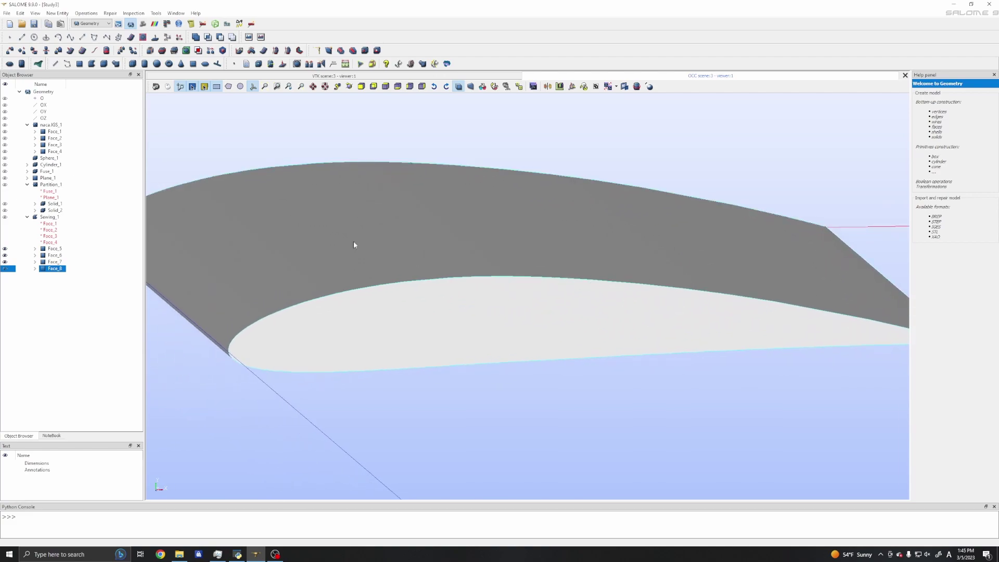
click(4, 262)
click(5, 262)
click(5, 255)
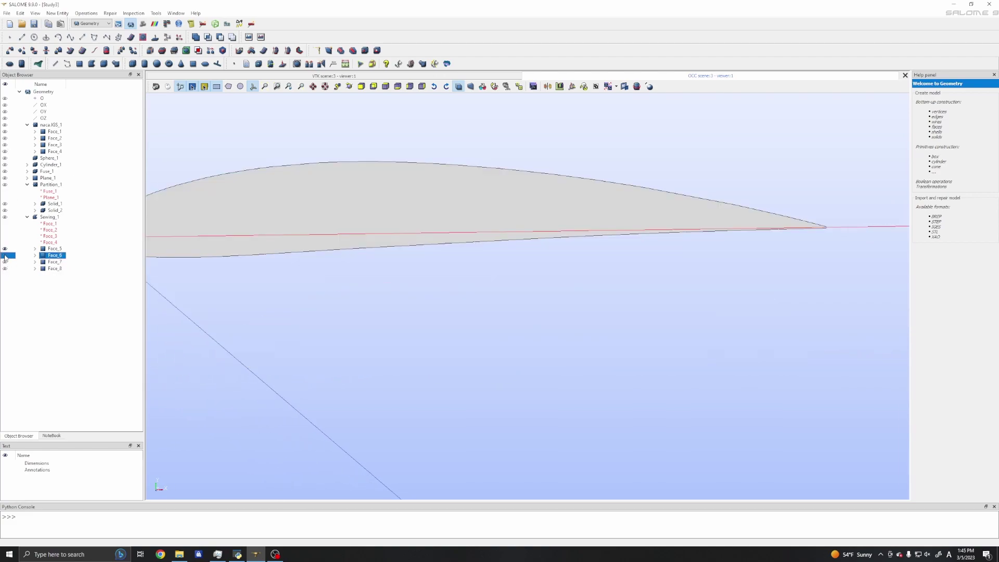
click(4, 248)
Show the original imported wing's faces and inspect the edge where the end face meets the upper surface
click(4, 131)
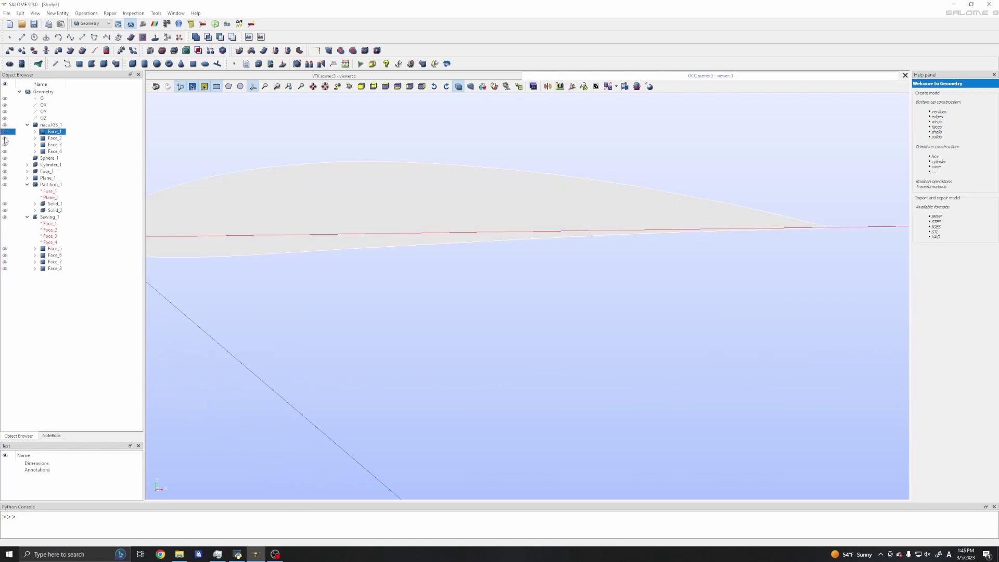
click(5, 138)
click(5, 145)
scroll(351, 341, up, 5)
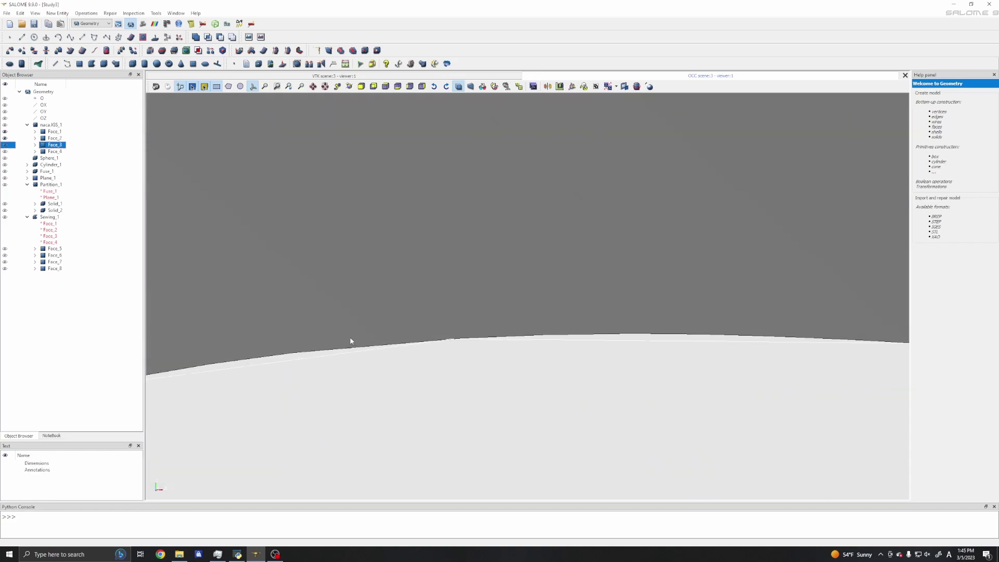
click(5, 131)
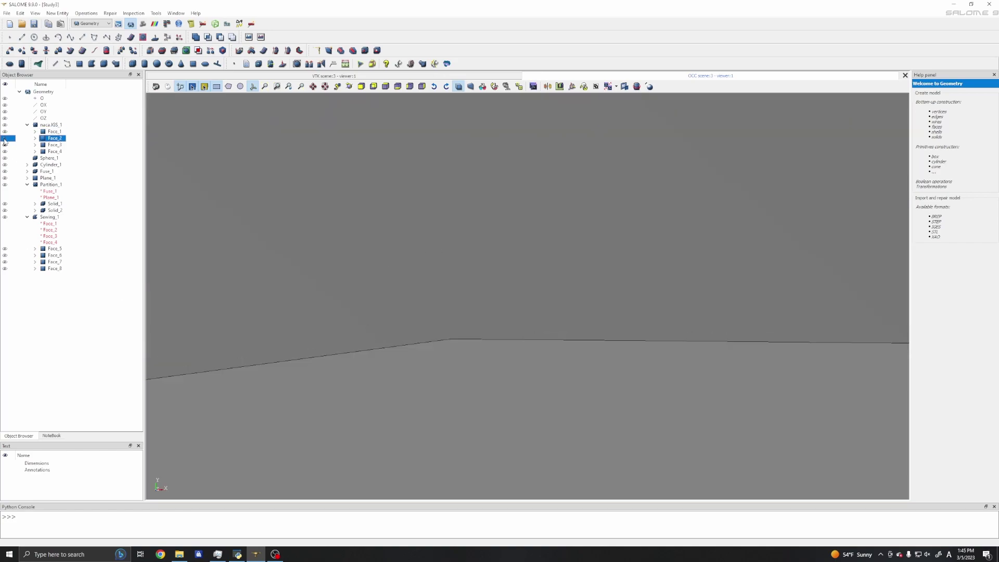
click(5, 138)
Display the sewn wing's faces, Face_5 to Face_8, and examine the same end-face edge for comparison
click(5, 249)
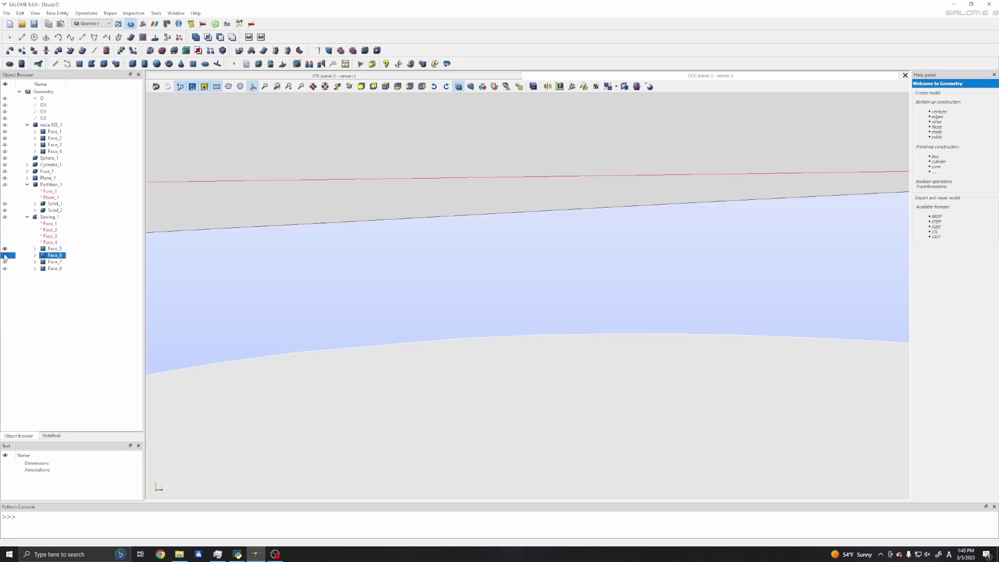
click(5, 261)
scroll(299, 339, down, 4)
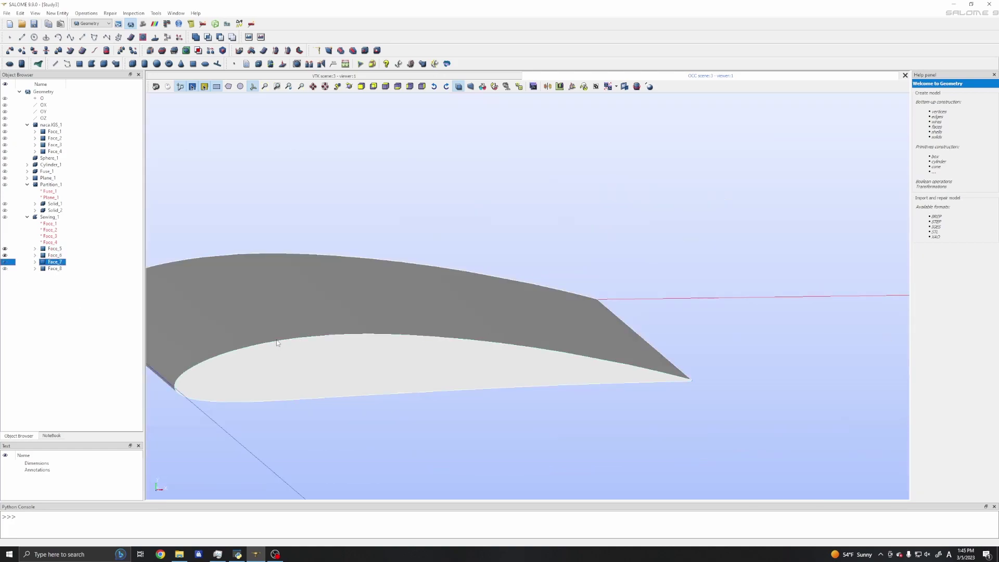
scroll(357, 304, down, 2)
click(5, 269)
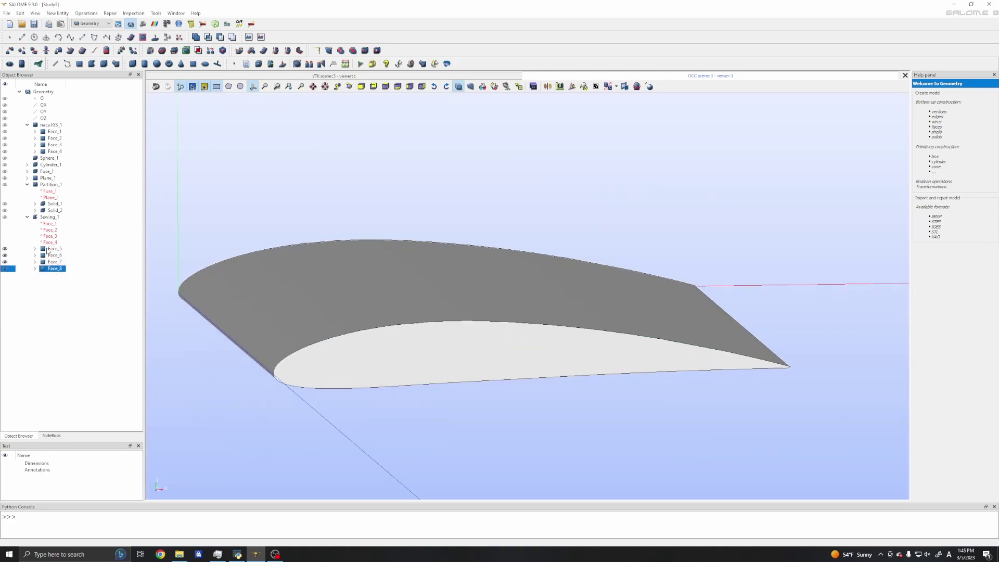
click(57, 14)
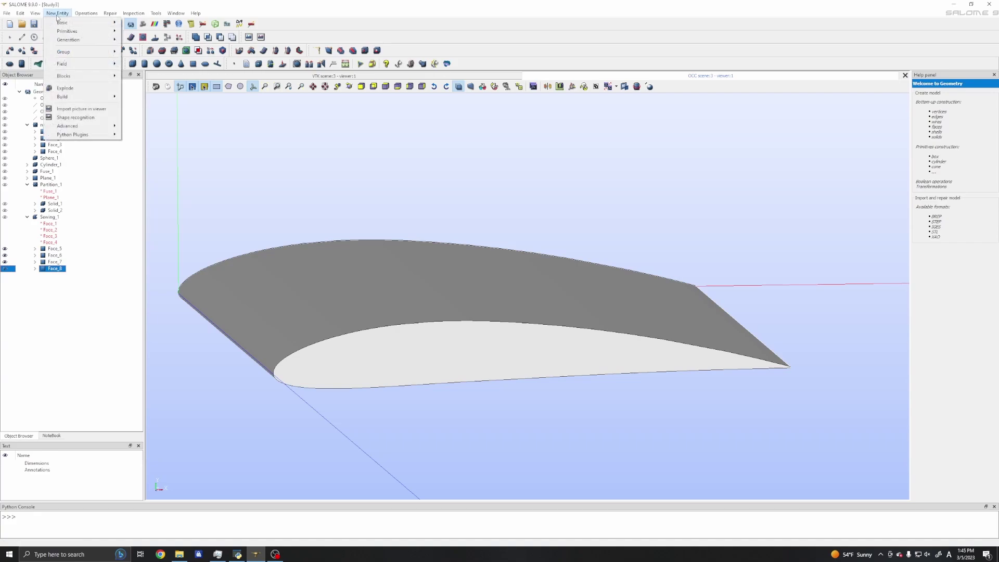
mouse_move(68, 96)
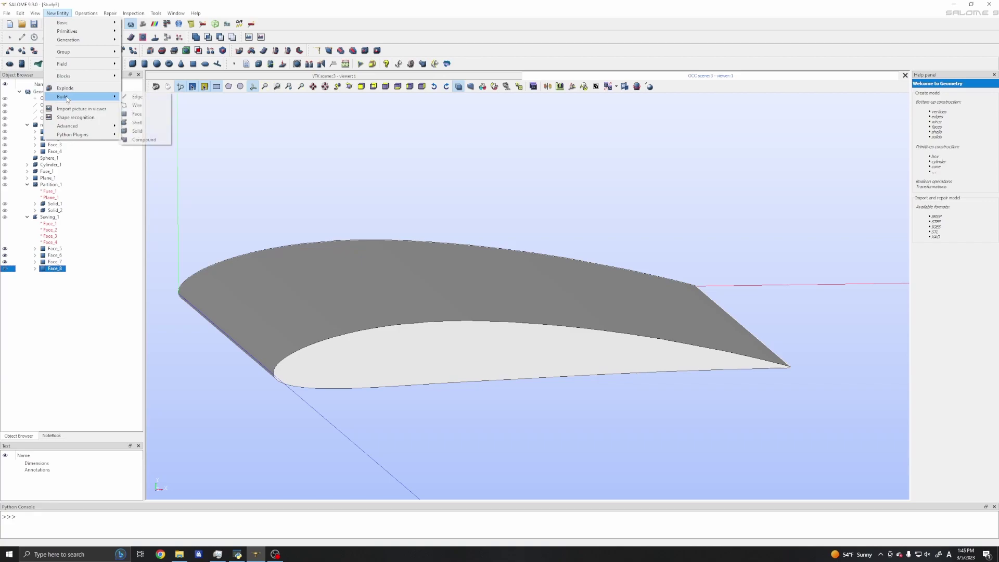
click(136, 131)
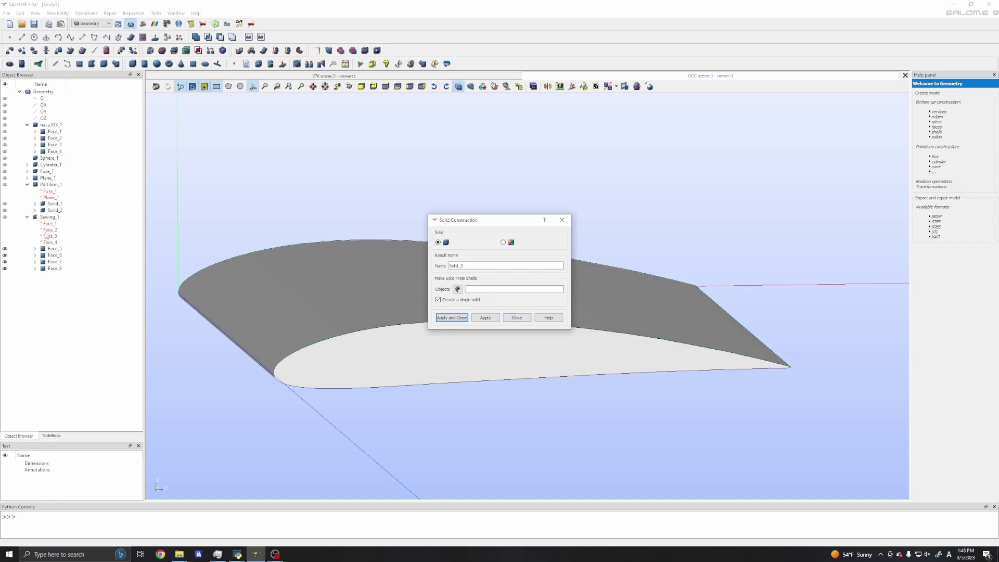
click(55, 248)
shift+click(55, 268)
click(517, 317)
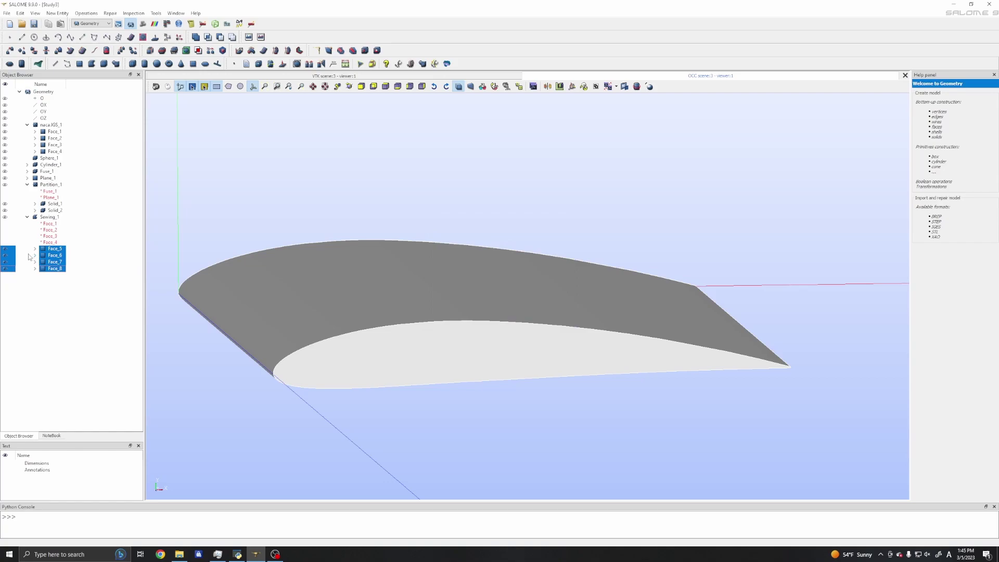
click(43, 281)
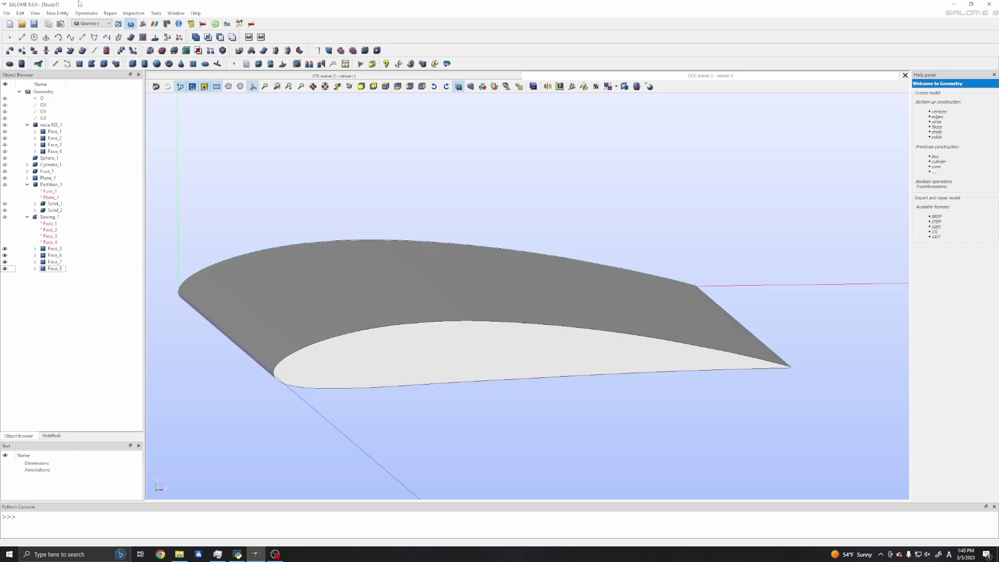
Build a shell from the sewn wing's four faces, Face_5 to Face_8
click(57, 13)
mouse_move(62, 77)
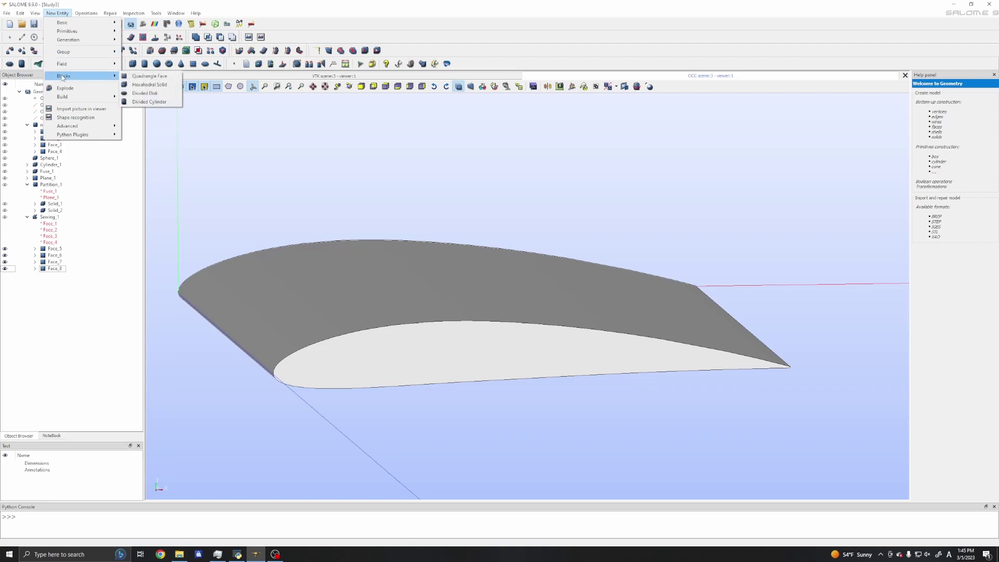
mouse_move(68, 100)
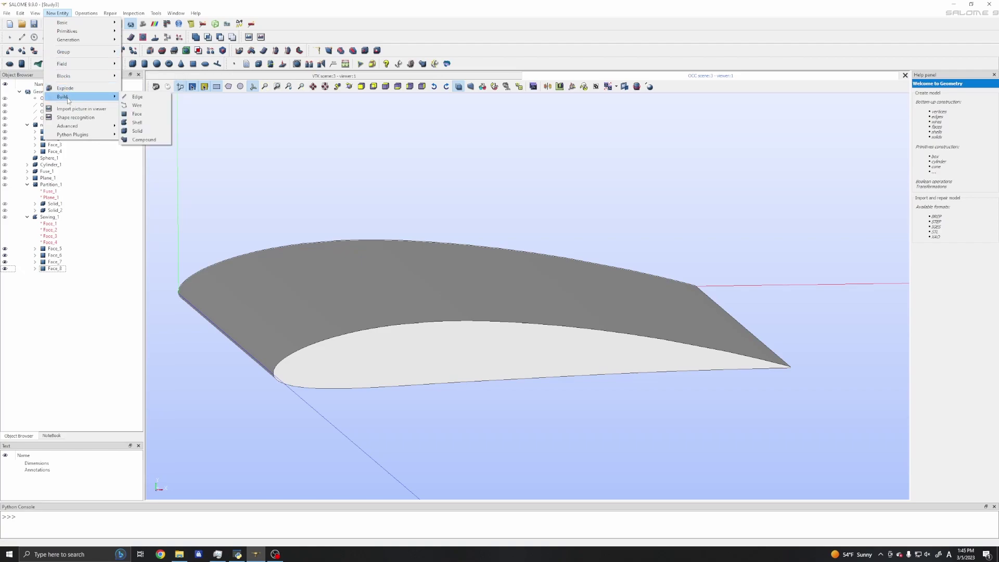
click(137, 122)
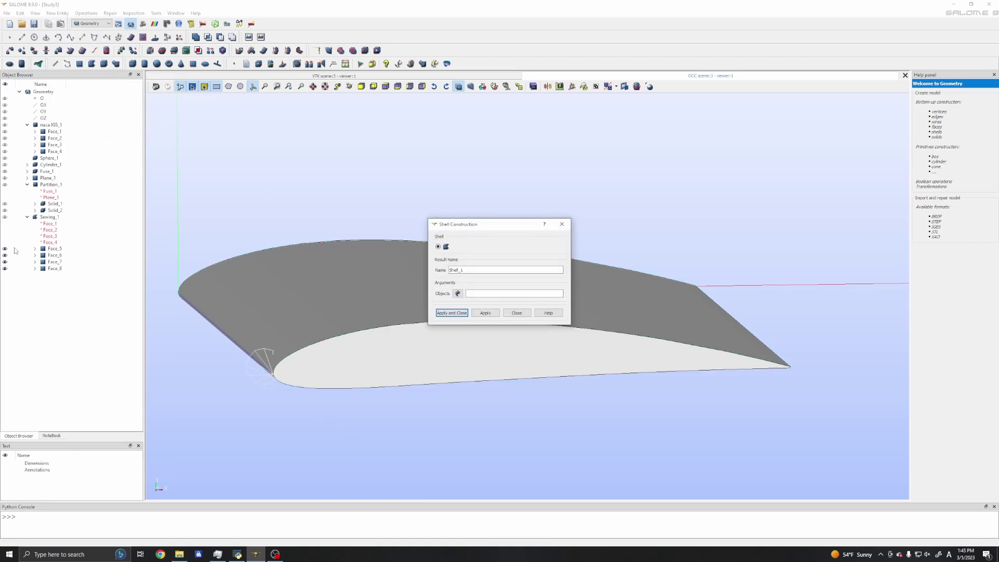
click(55, 249)
shift+click(54, 269)
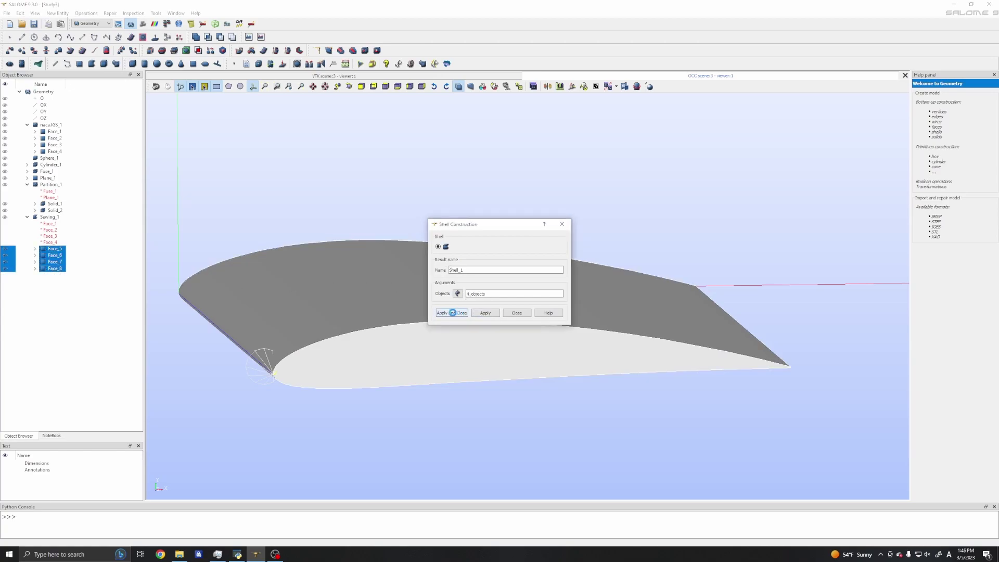
click(451, 313)
click(67, 307)
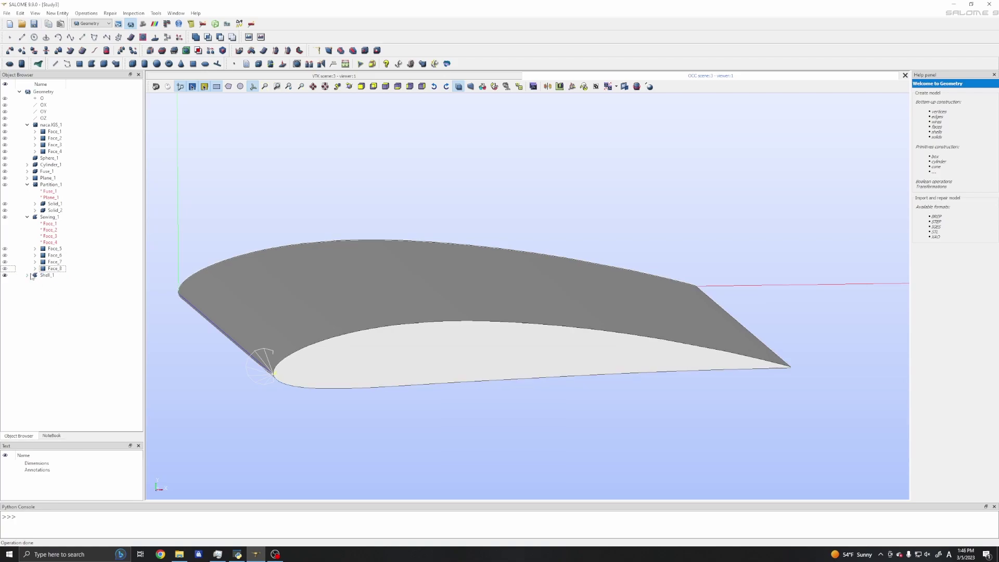
Toggle the visibility of the sewn wing and the new shell to compare the two shapes
click(5, 219)
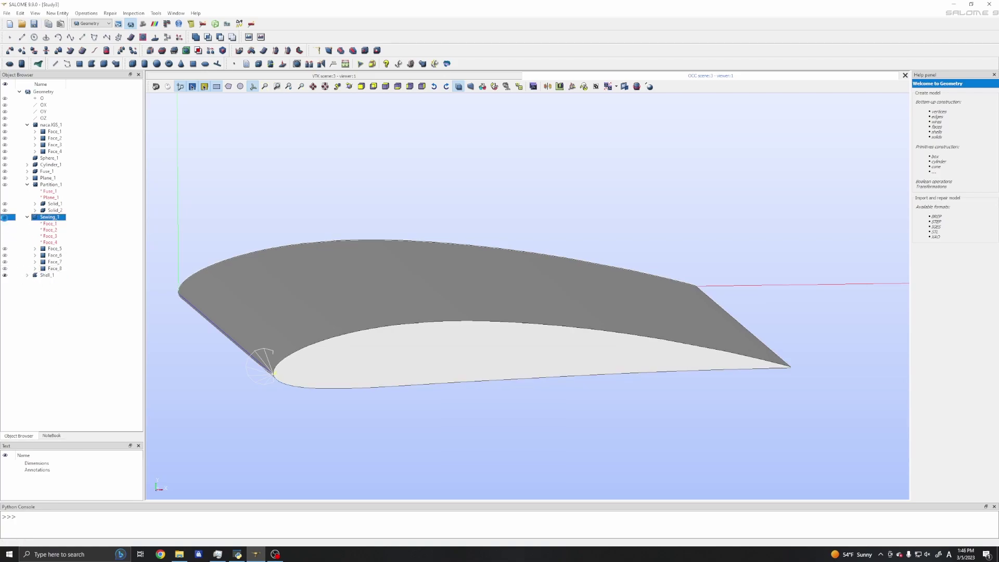
click(5, 275)
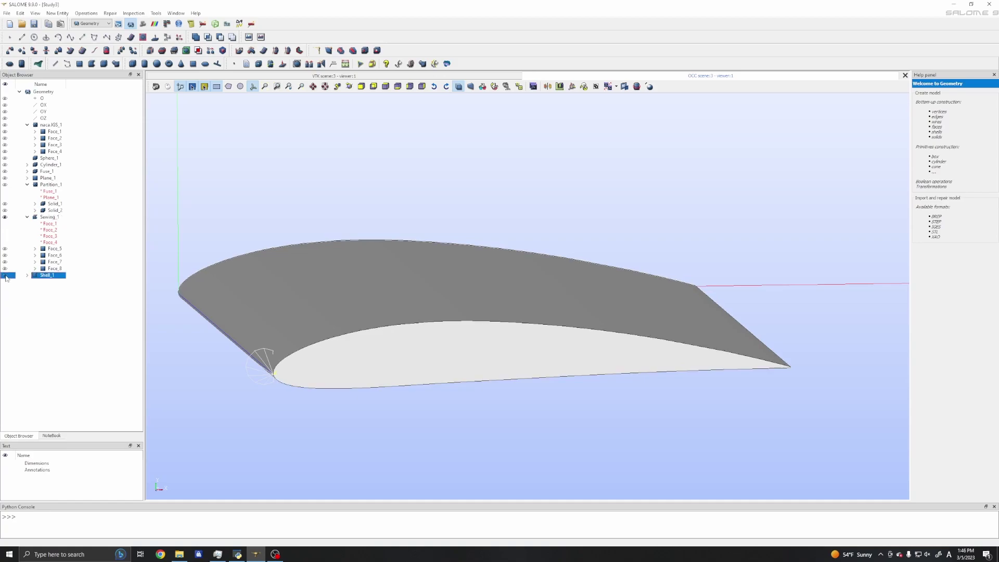
double_click(6, 217)
click(5, 224)
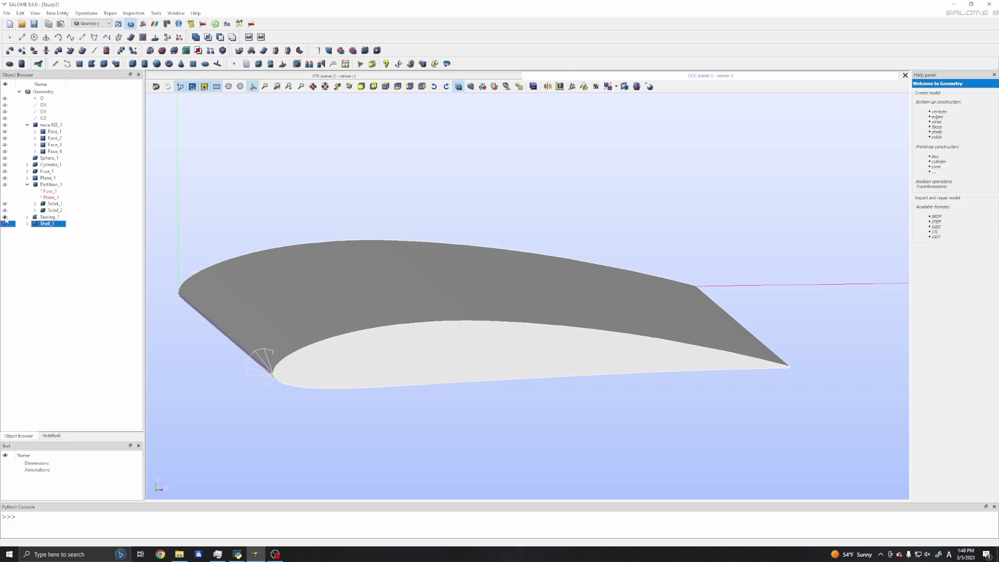
click(5, 218)
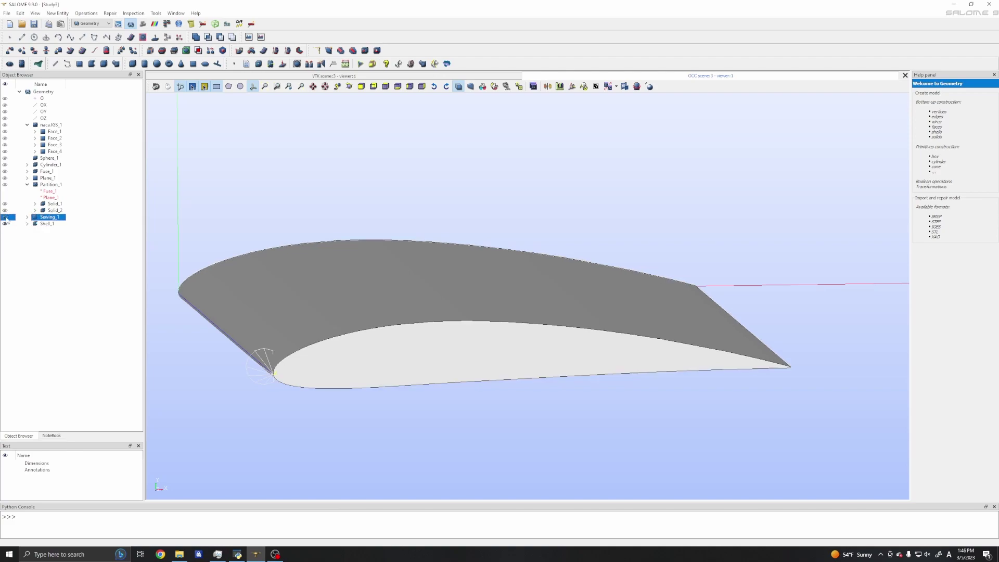
Build a single solid from Shell_1 and toggle the new solid's visibility to check it
click(47, 223)
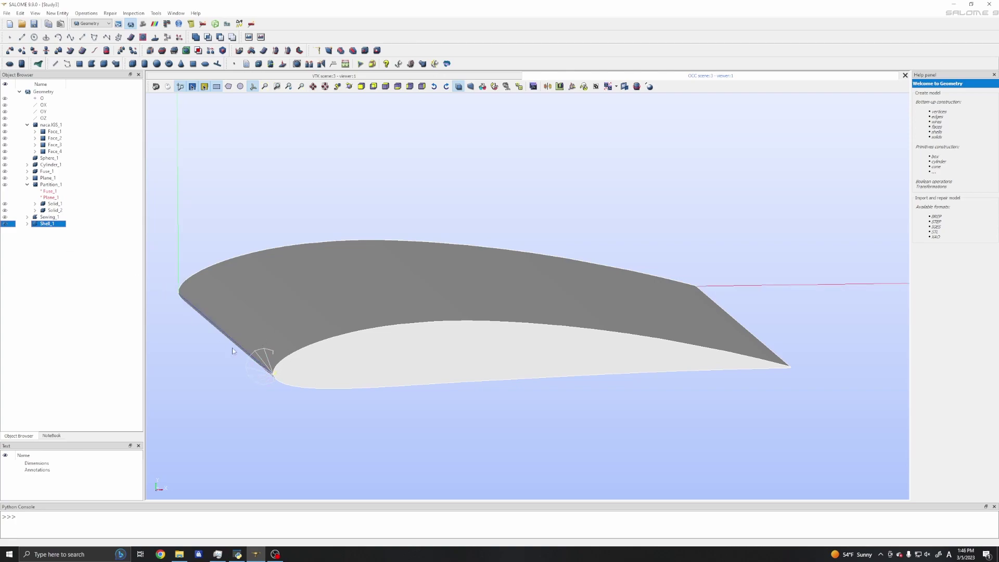
click(27, 216)
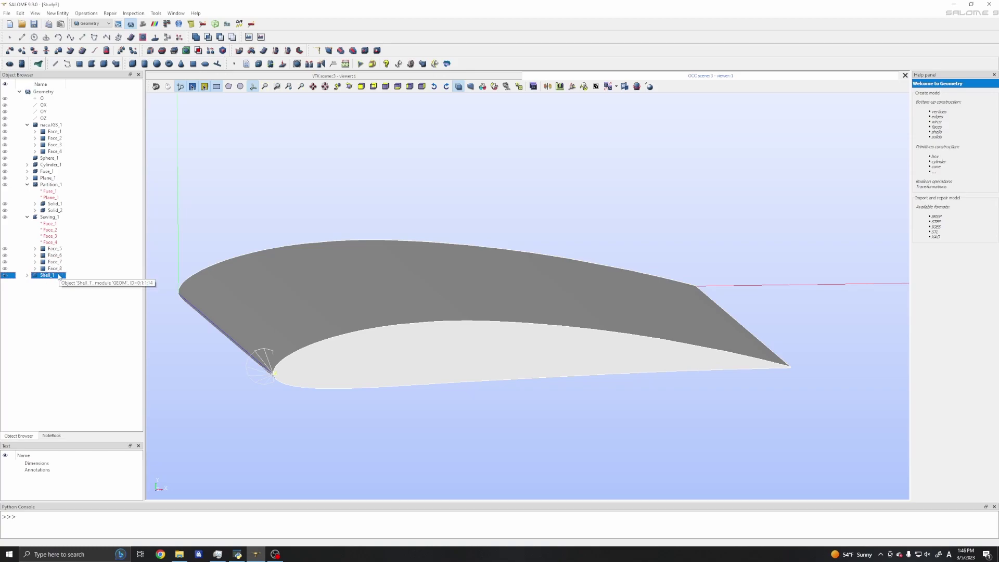
click(57, 13)
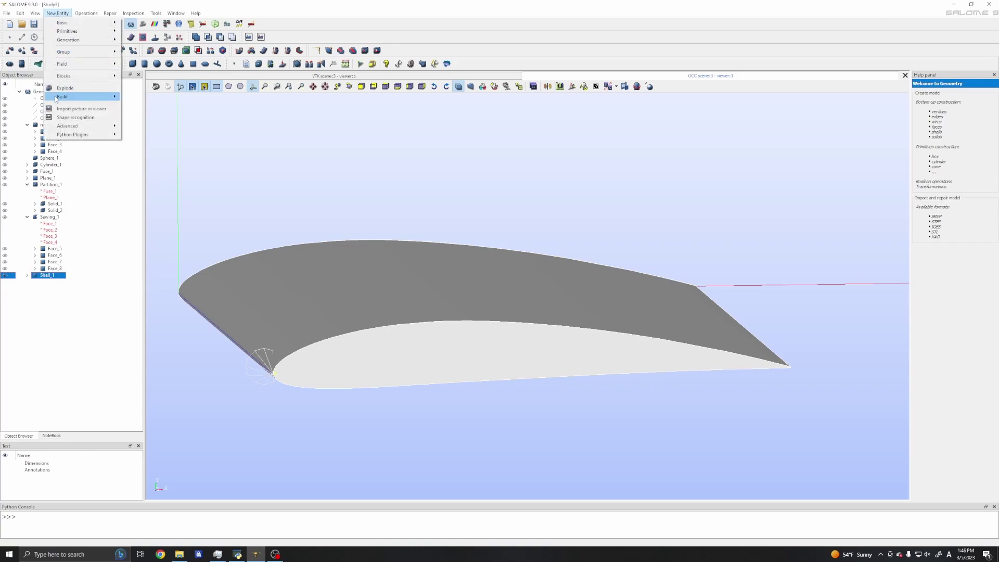
mouse_move(58, 97)
click(137, 130)
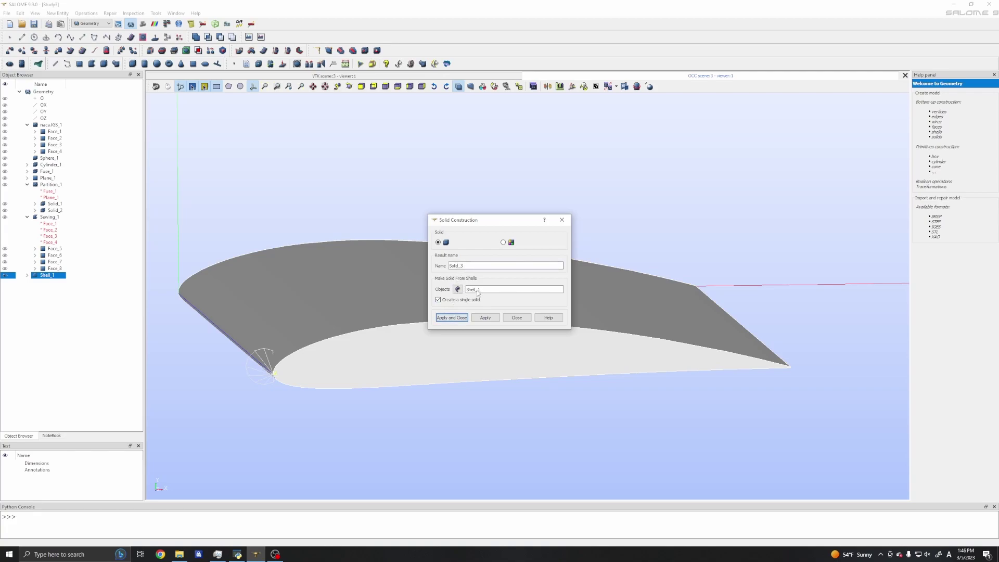
click(452, 318)
click(5, 282)
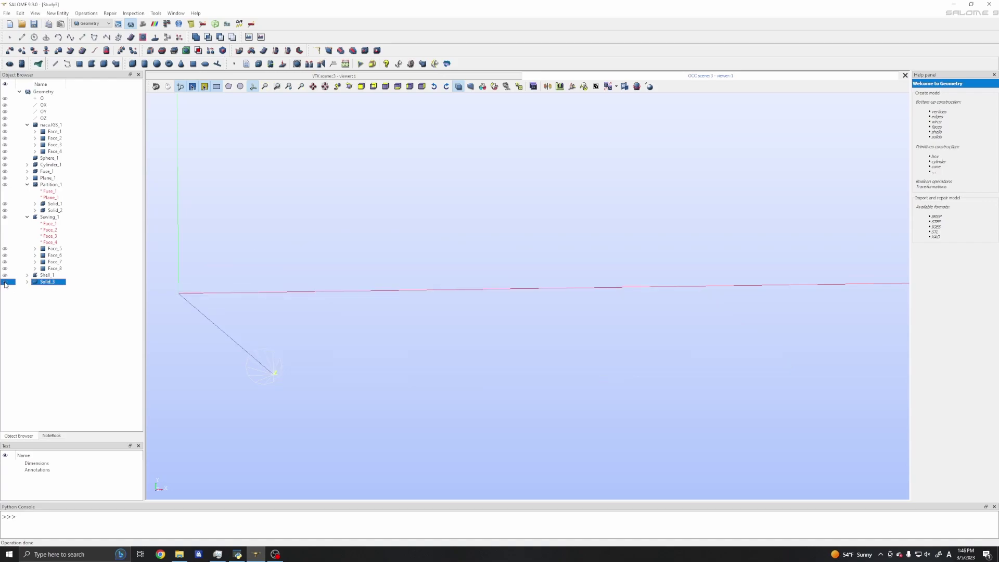
click(5, 282)
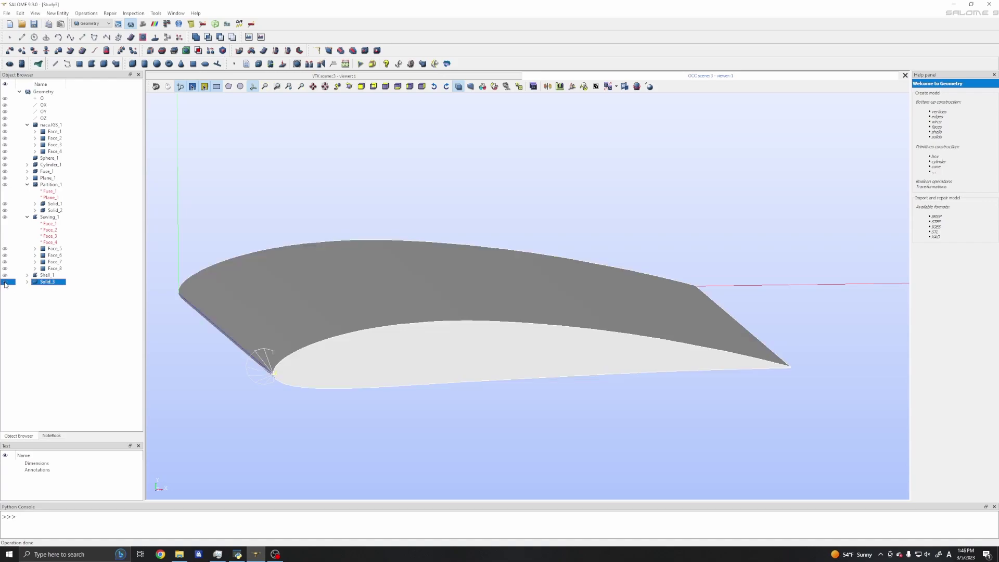
Display the flow-domain half Solid_1 together with the wing solid and examine how the wing sits against its flat face
click(5, 210)
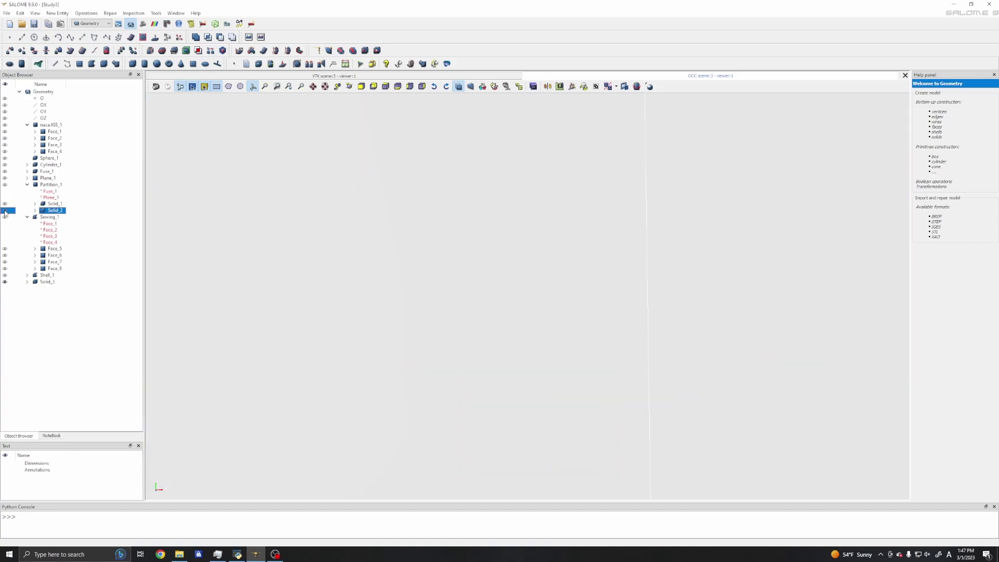
click(5, 203)
scroll(205, 232, down, 3)
drag(205, 232, 304, 366)
scroll(369, 308, down, 5)
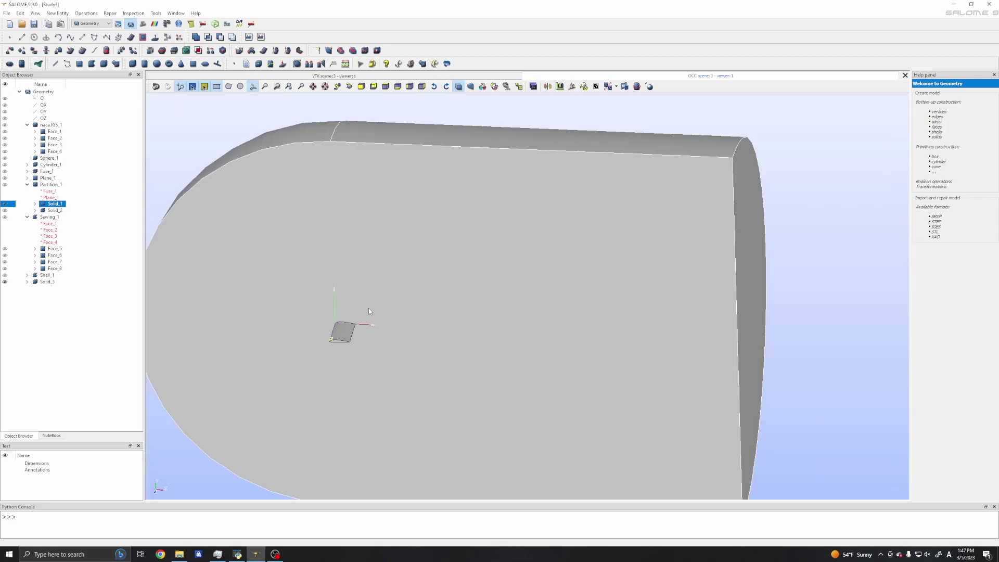
drag(368, 308, 456, 305)
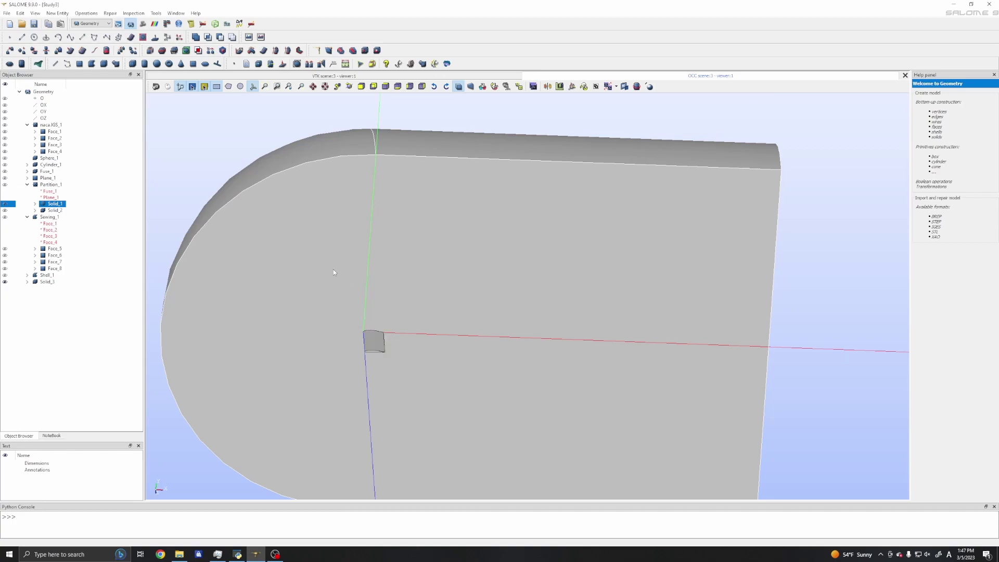
drag(330, 261, 303, 314)
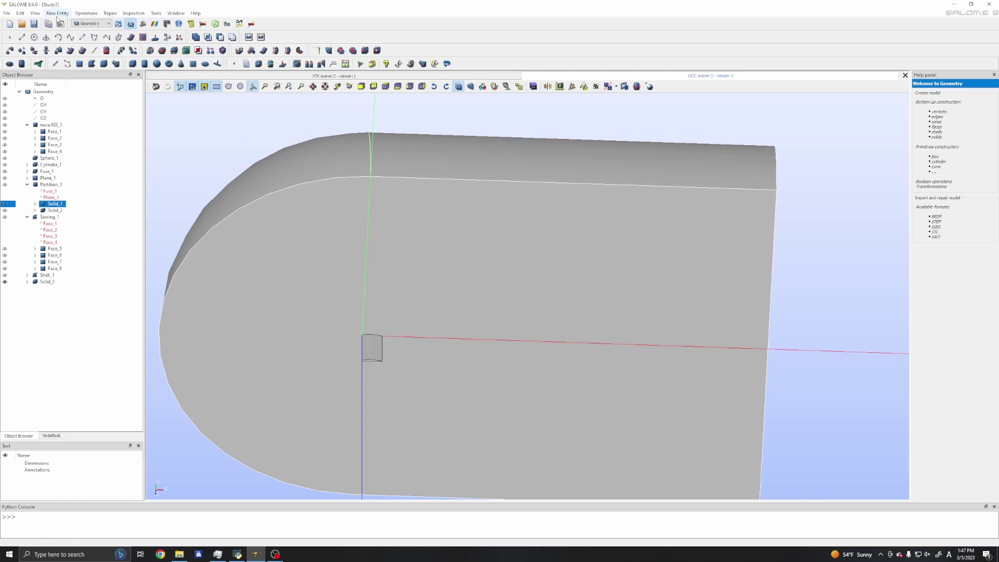
Translate the wing solid Solid_3 by -2 in Z without creating a copy
click(86, 14)
mouse_move(114, 14)
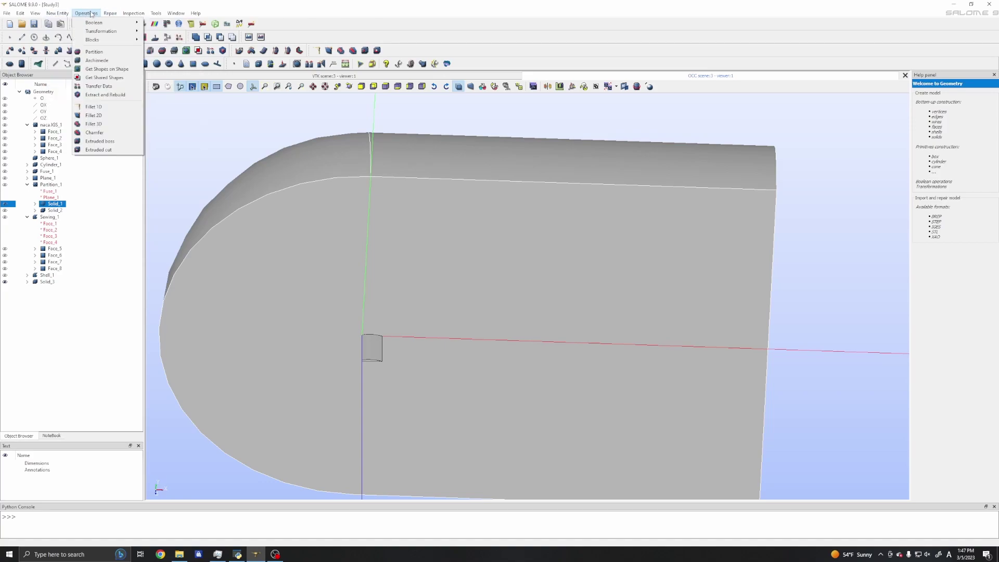
mouse_move(104, 32)
click(163, 31)
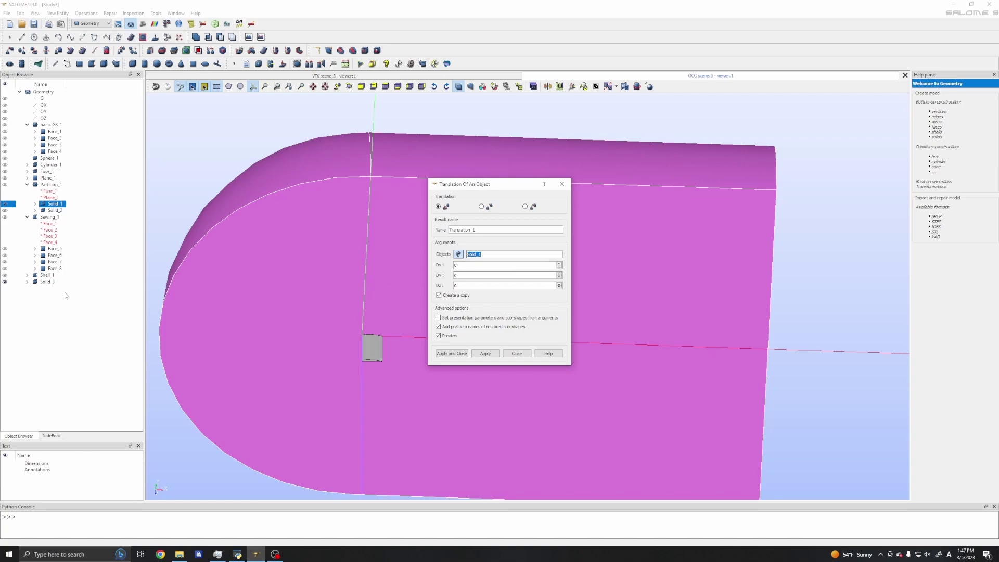
click(489, 255)
click(46, 282)
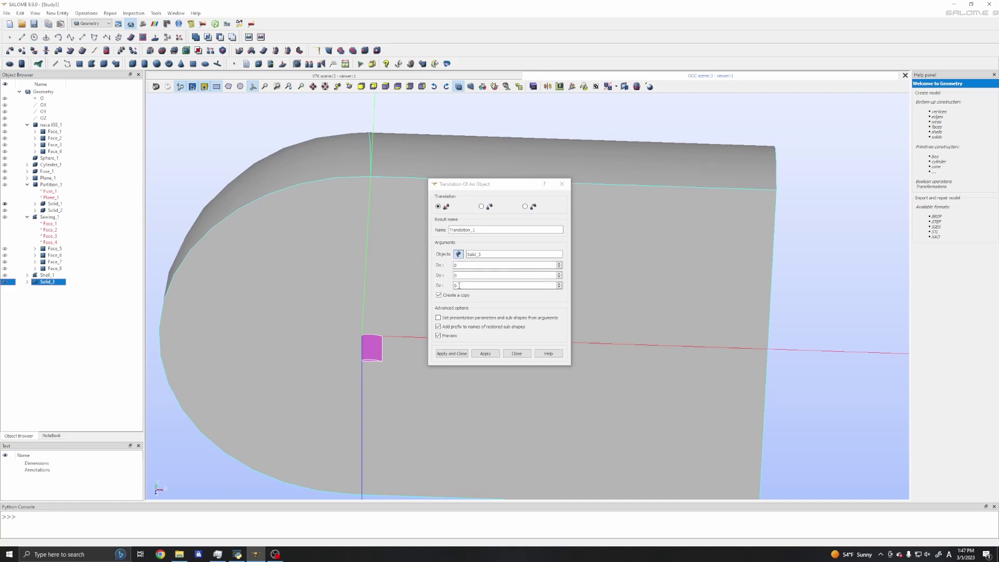
click(487, 285)
key(BackSpace)
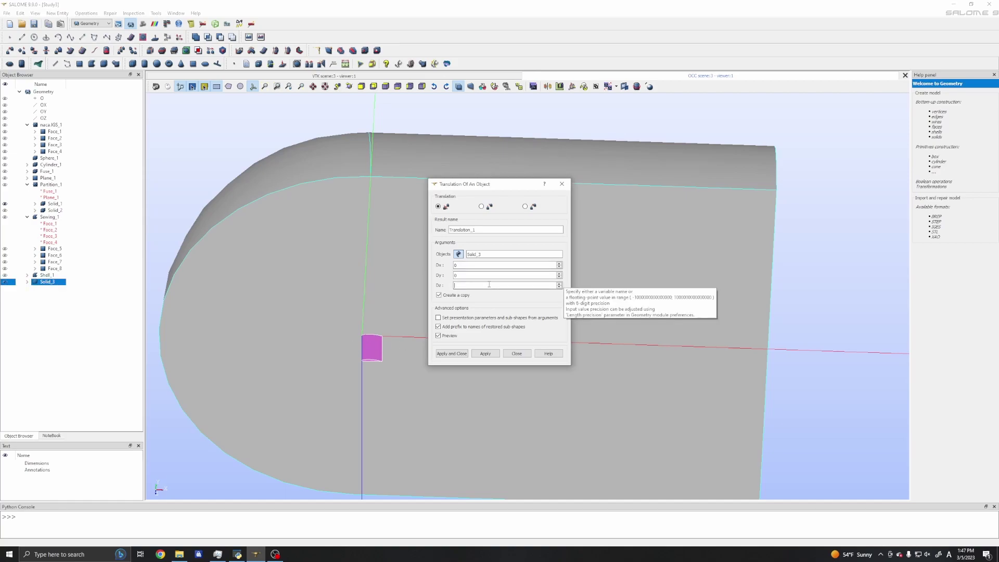
text(-2)
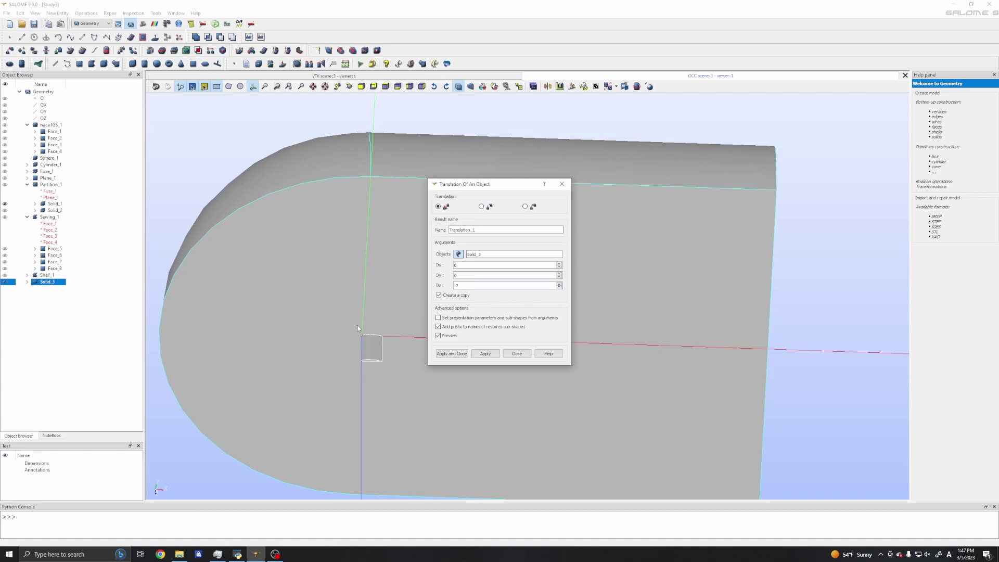
click(439, 295)
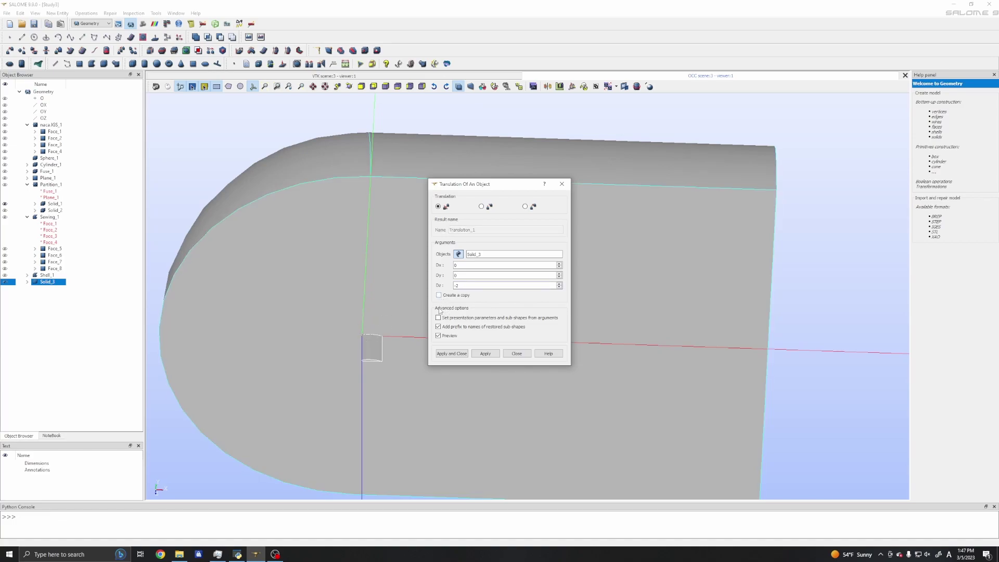
click(484, 353)
click(452, 354)
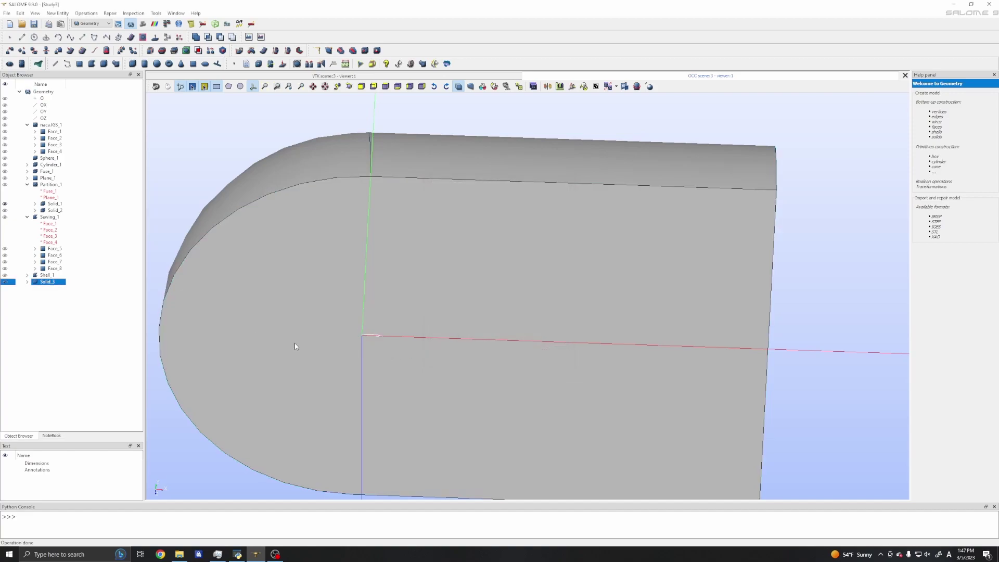
Make the translated wing solid Solid_3 semi-transparent
scroll(284, 363, up, 4)
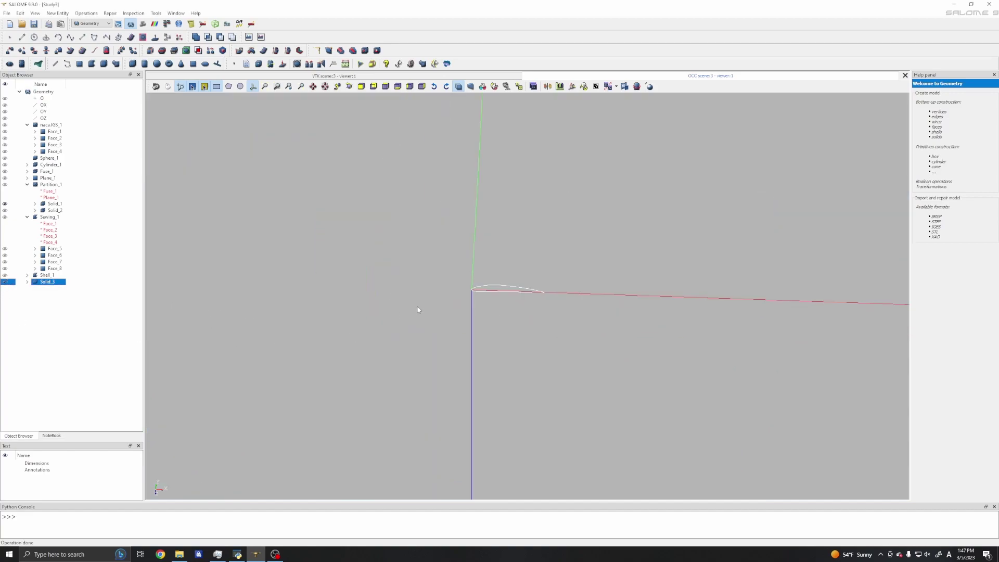
right_click(363, 254)
click(379, 347)
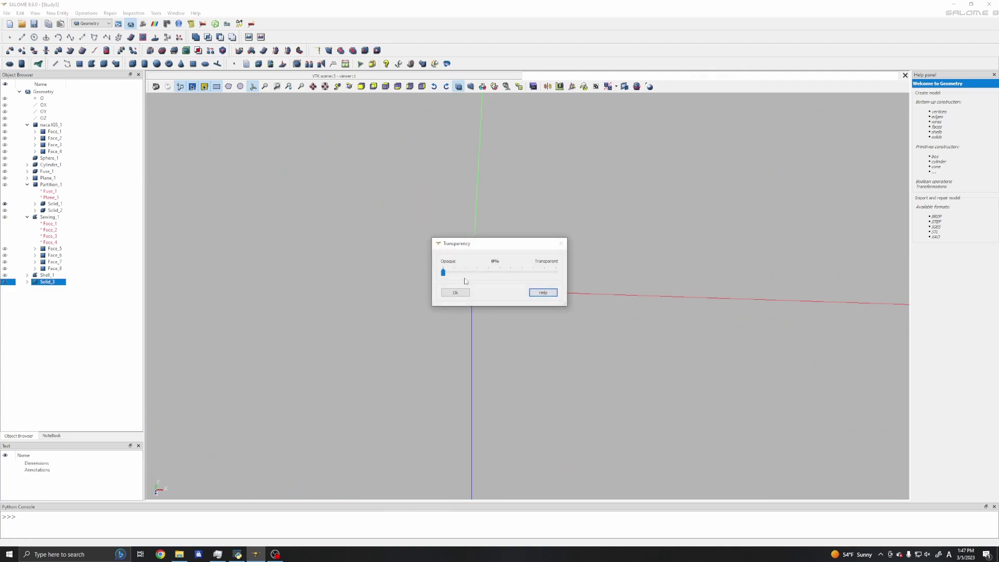
drag(443, 273, 504, 274)
click(455, 292)
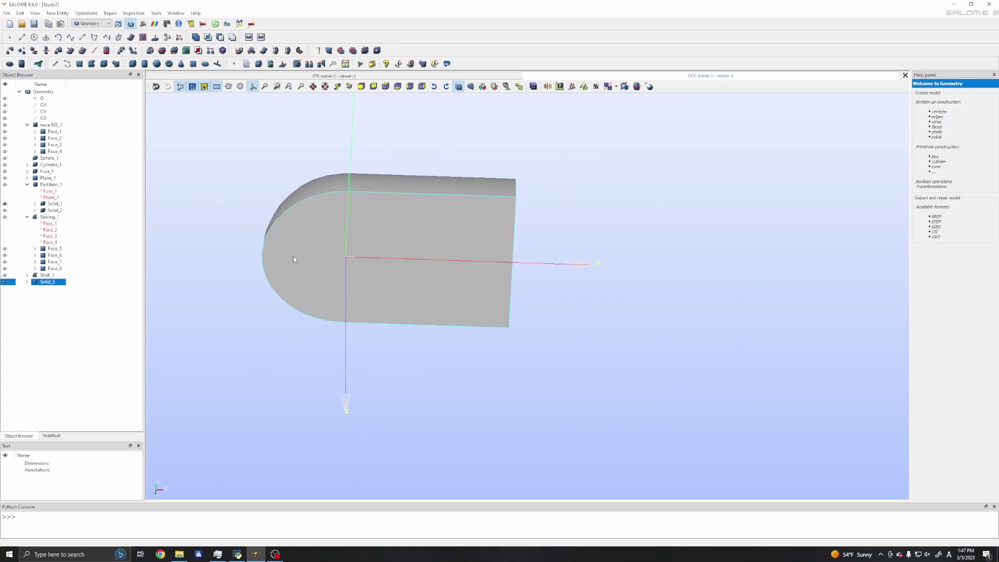
Make the domain half Solid_1 semi-transparent and inspect the wing's position inside it
click(50, 210)
click(317, 235)
right_click(316, 235)
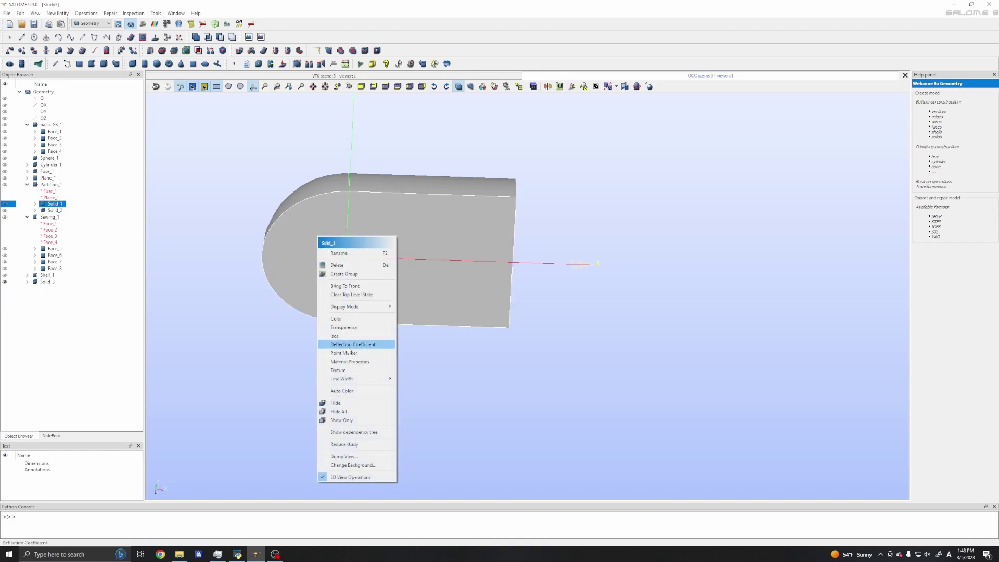
click(344, 327)
drag(443, 271, 495, 272)
click(466, 295)
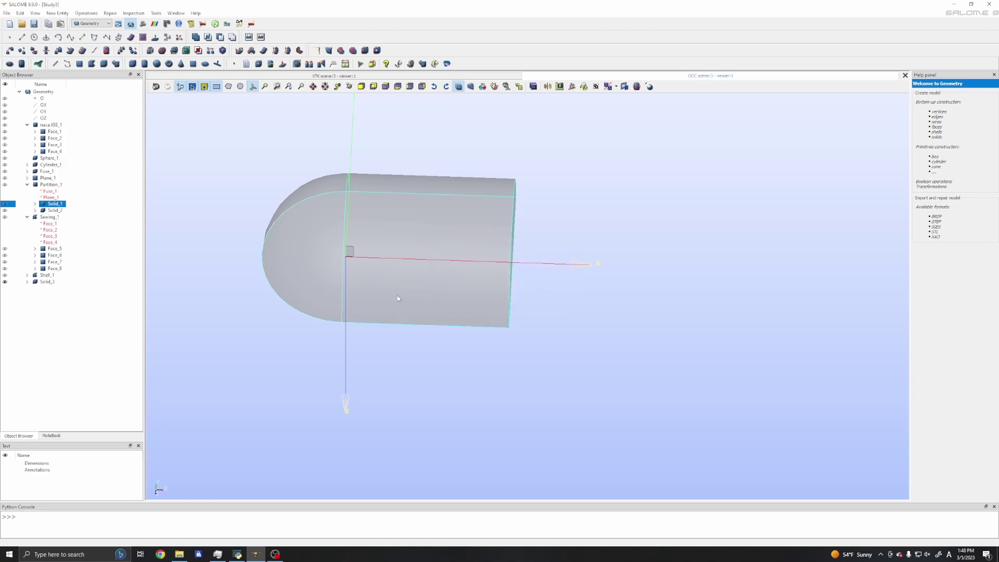
scroll(398, 295, up, 5)
scroll(338, 243, down, 2)
ctrl+right_drag(467, 314, 520, 271)
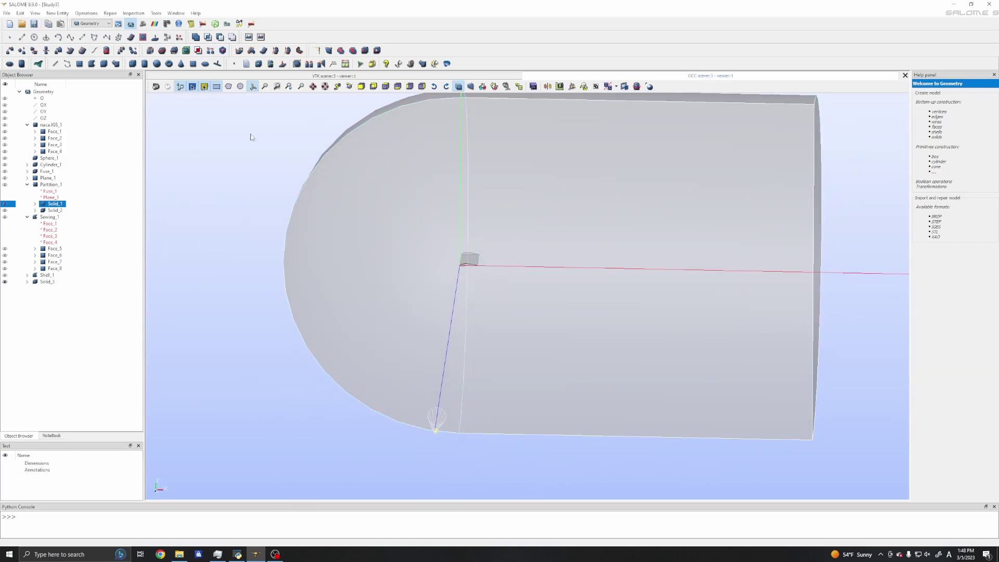
Cut the wing solid Solid_3 out of the domain half Solid_1
click(59, 14)
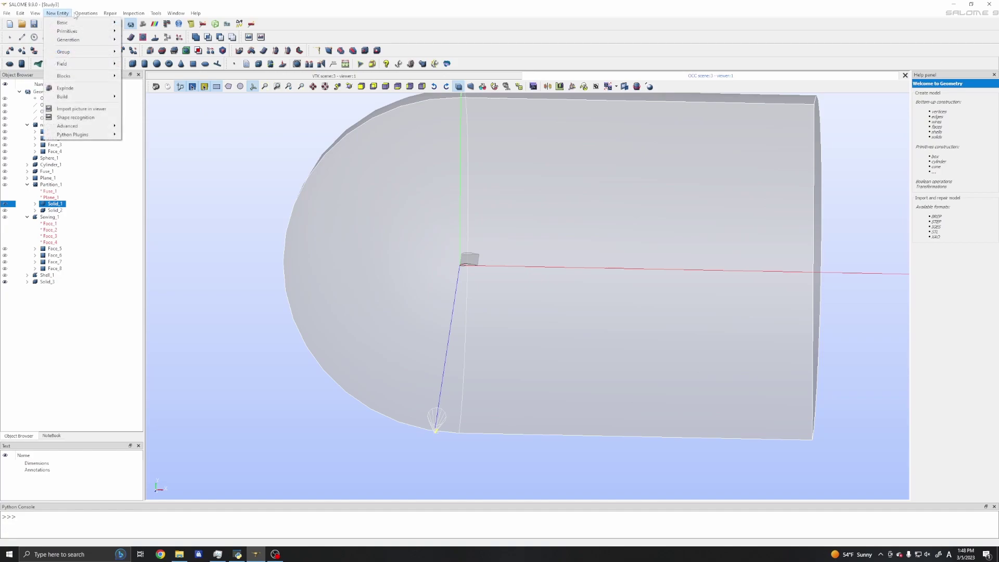
mouse_move(89, 14)
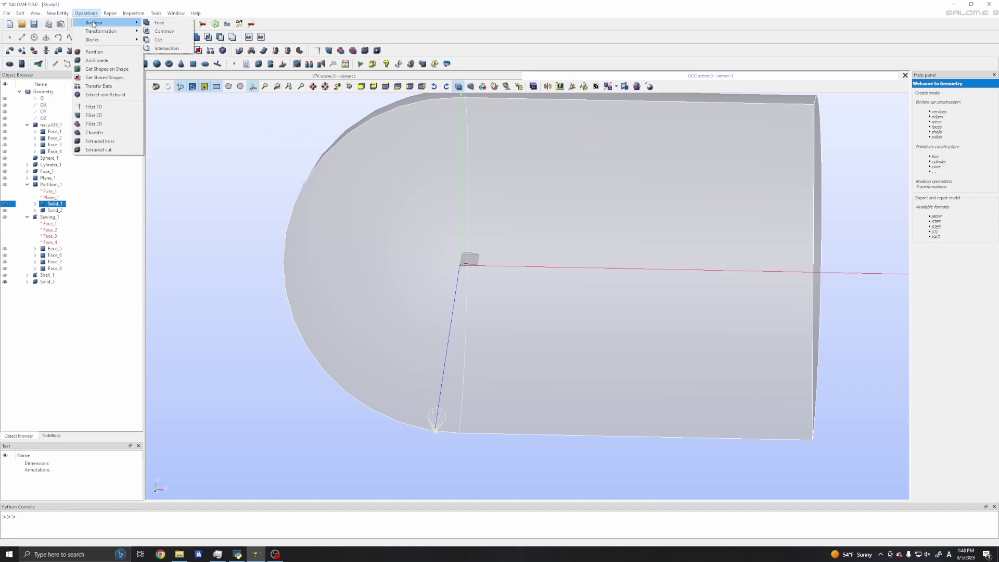
click(157, 40)
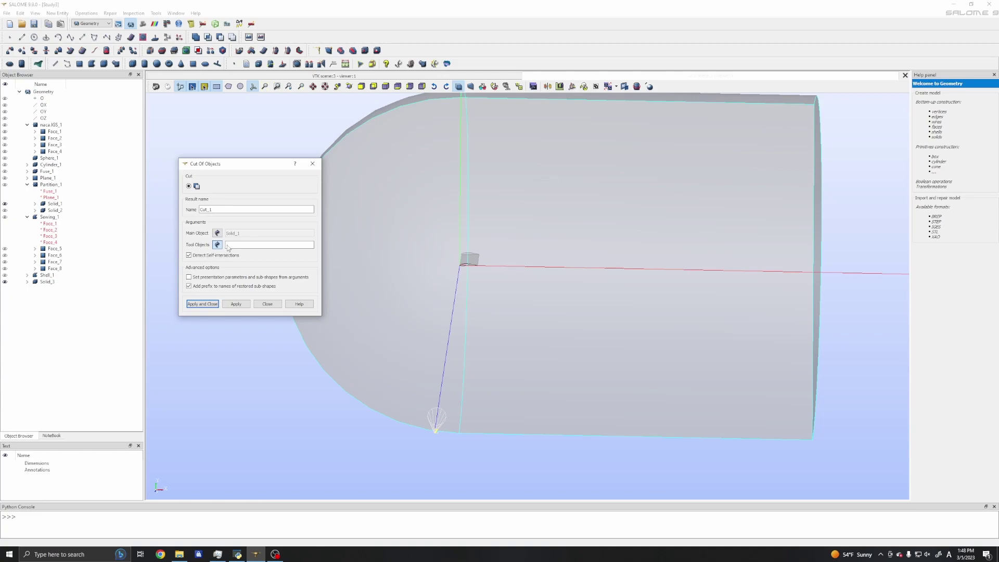
click(48, 281)
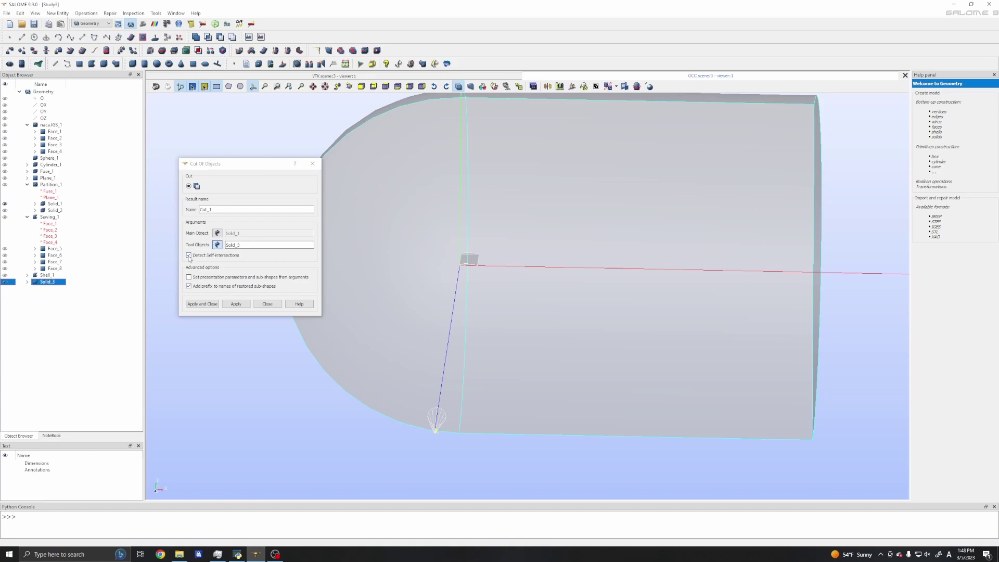
click(209, 304)
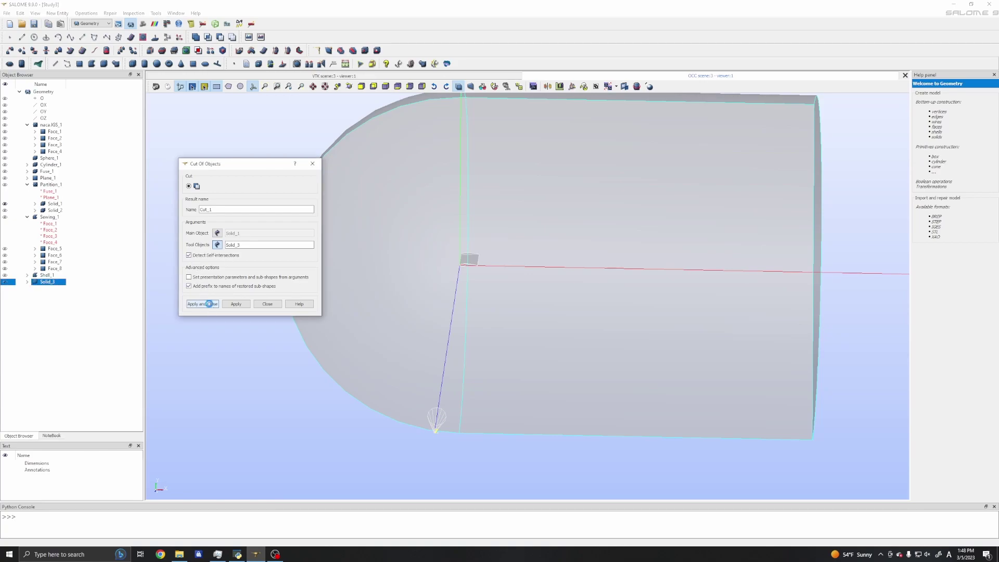
Set the cut domain's transparency to about 53% and examine the wing-shaped cavity inside it
scroll(477, 288, up, 5)
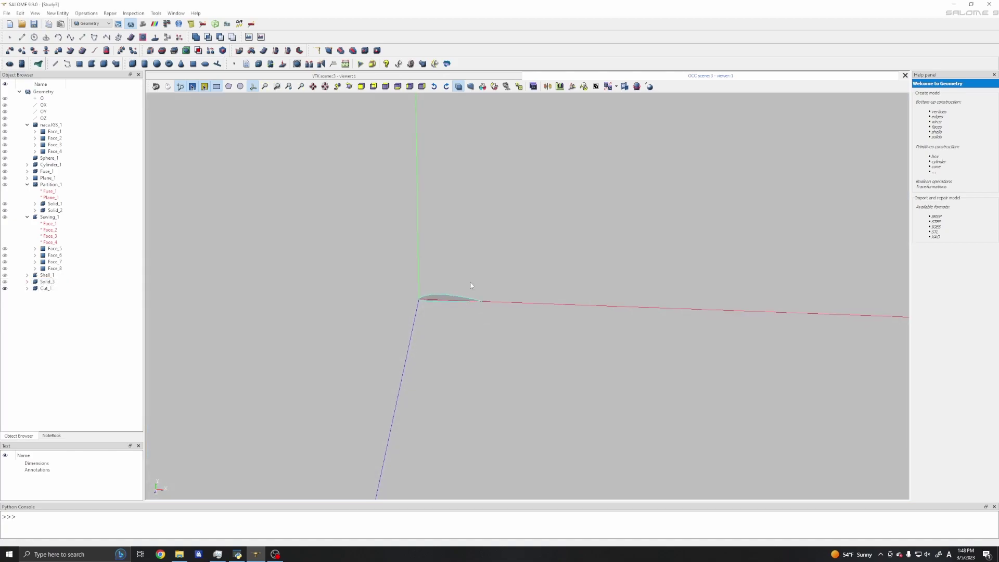
right_click(494, 244)
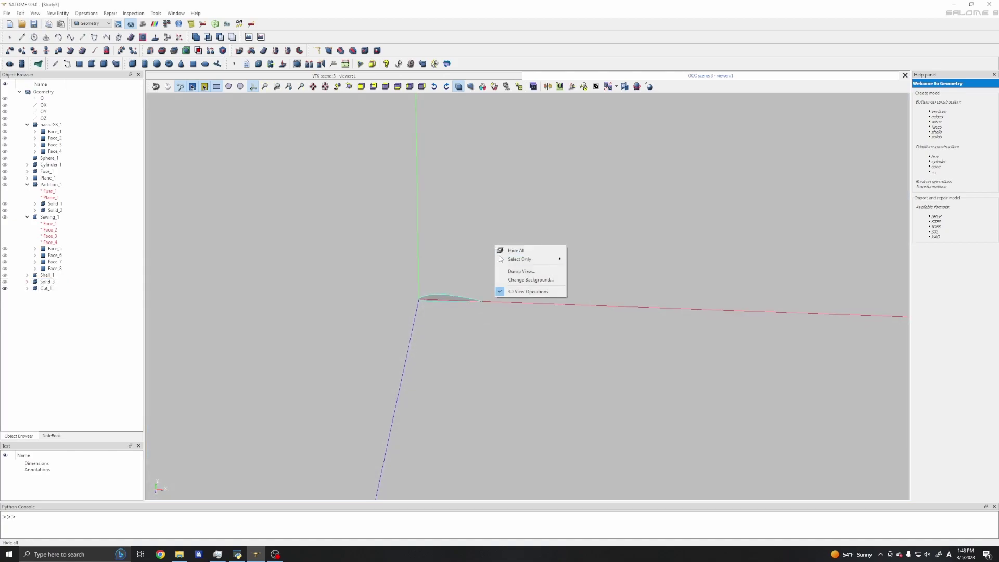
click(423, 233)
right_click(422, 233)
click(449, 325)
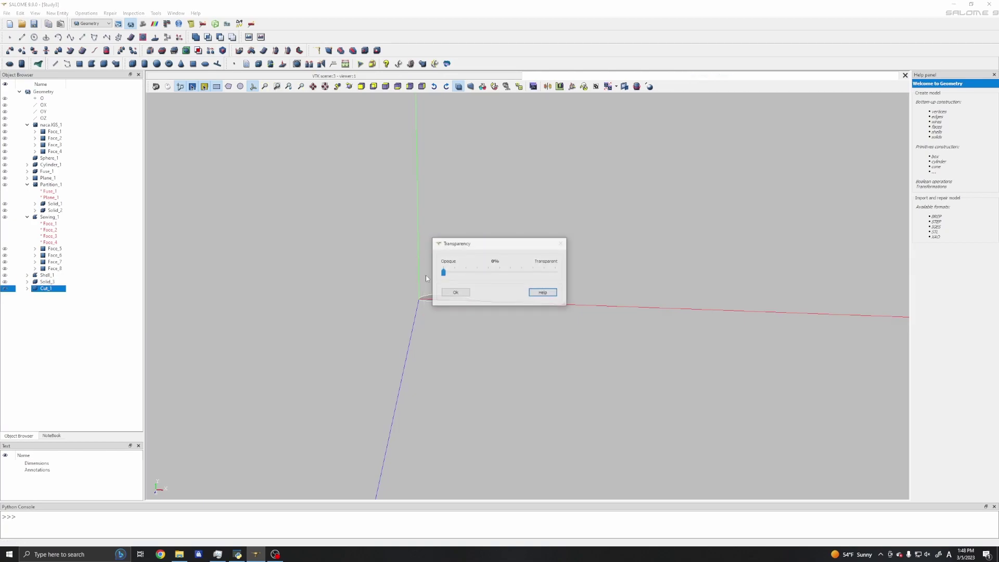
drag(444, 274, 504, 273)
key(Escape)
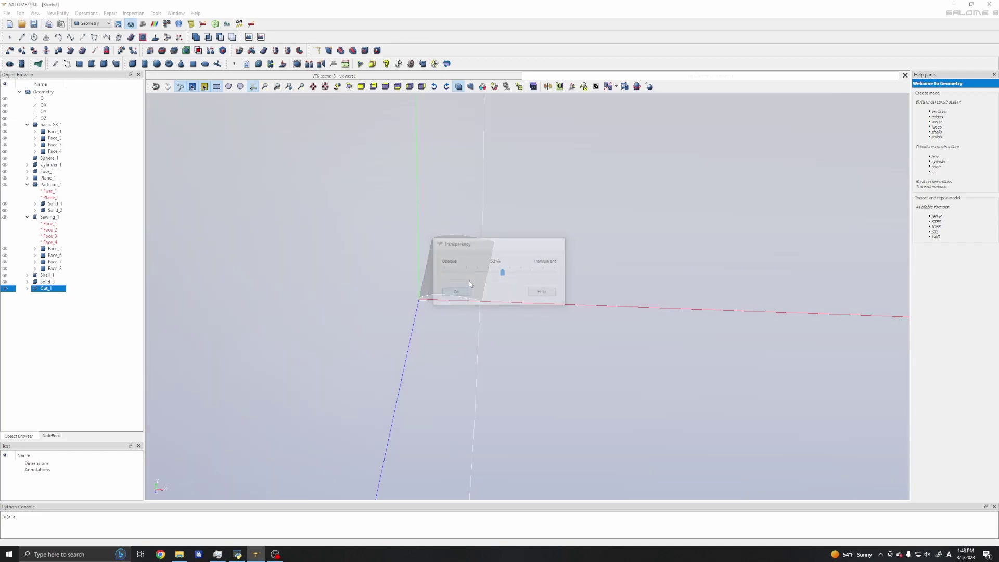
scroll(495, 267, up, 5)
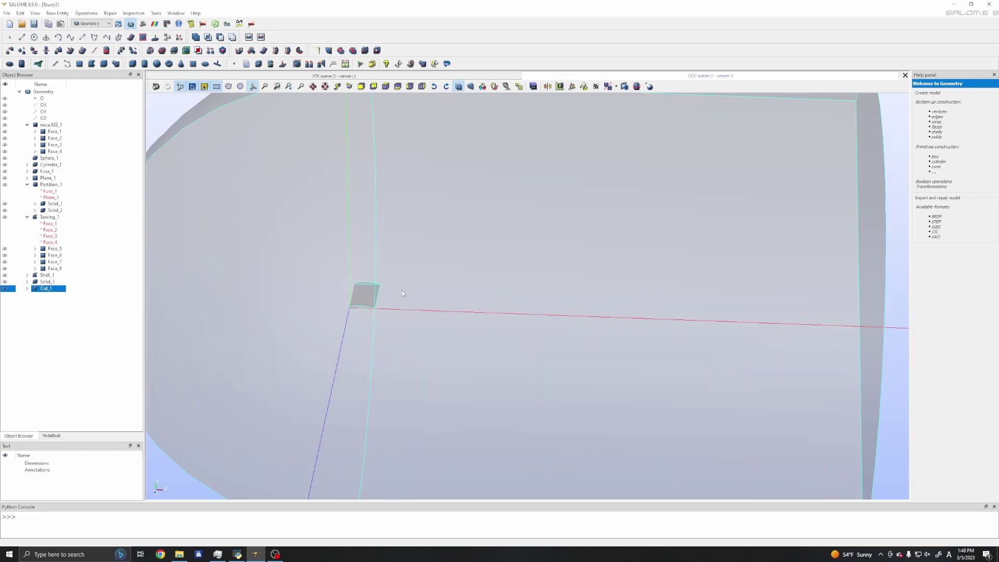
ctrl+right_drag(402, 292, 528, 307)
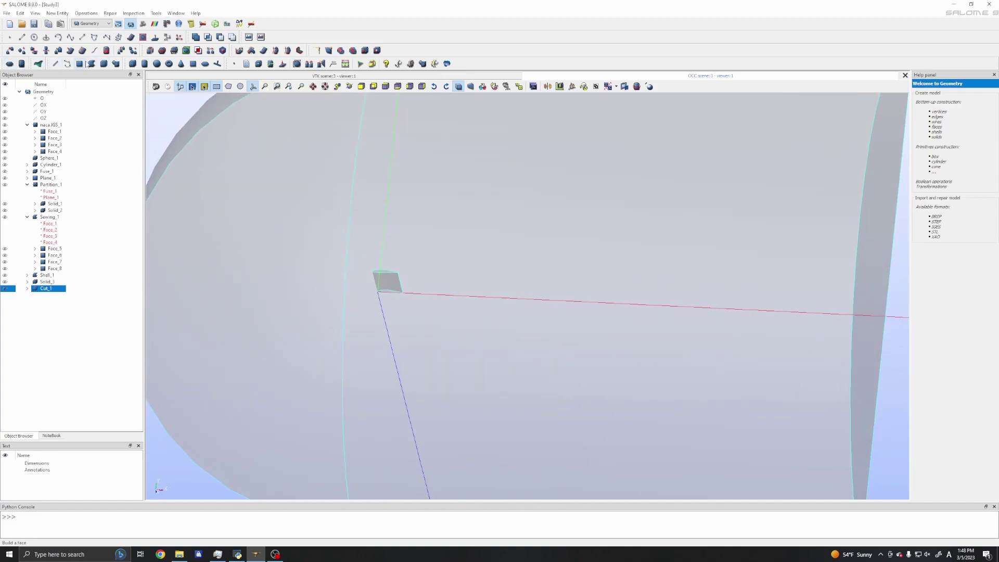
Save the study as Study3
click(34, 24)
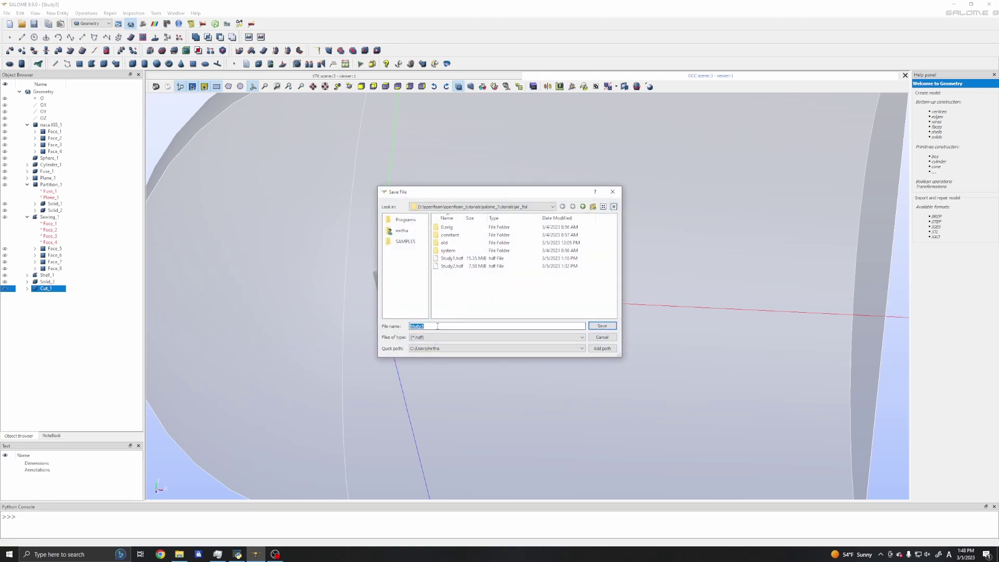
click(602, 326)
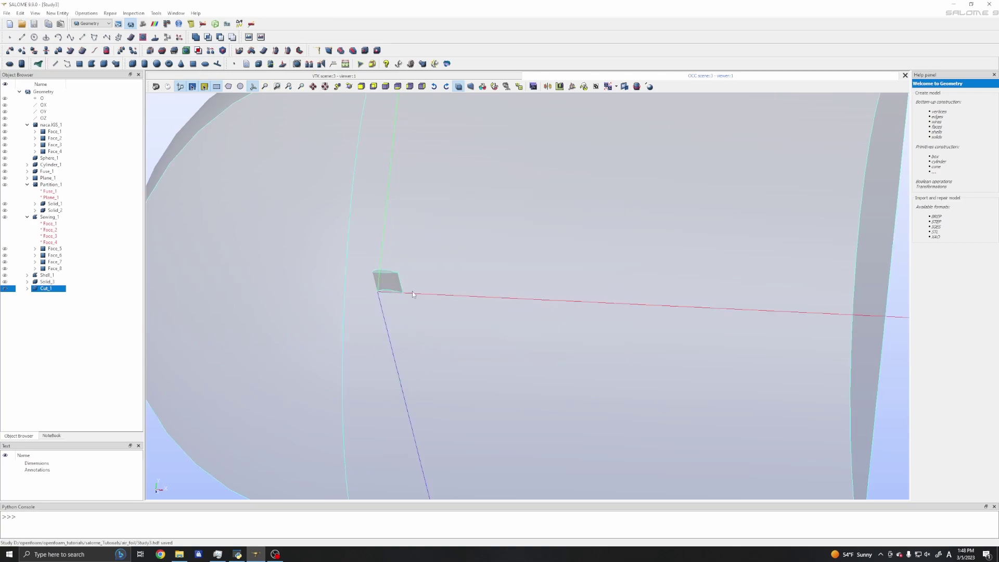
Create a face group named inlet on Cut_1 from the domain's rounded nose face and its curved side face
scroll(411, 291, down, 5)
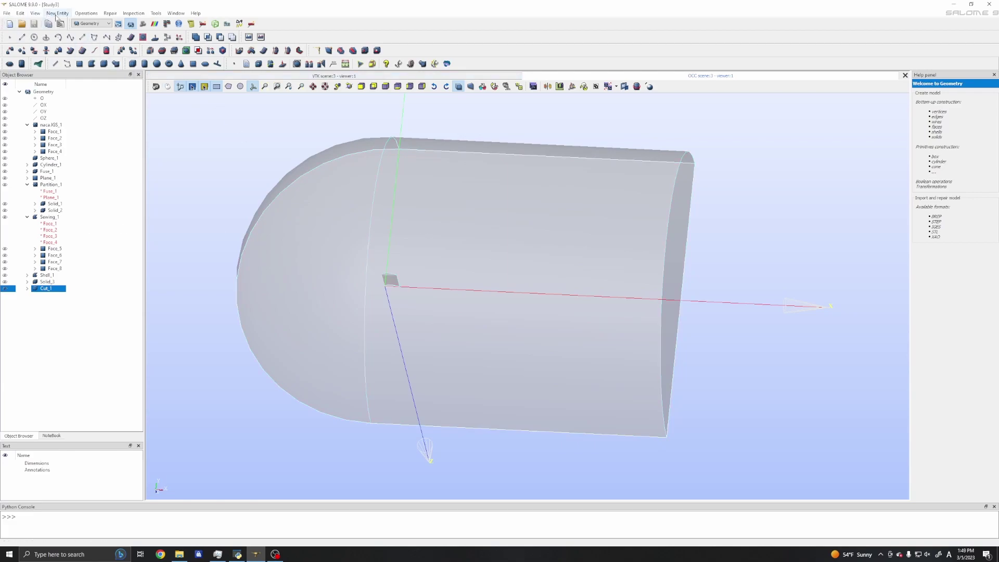
click(56, 14)
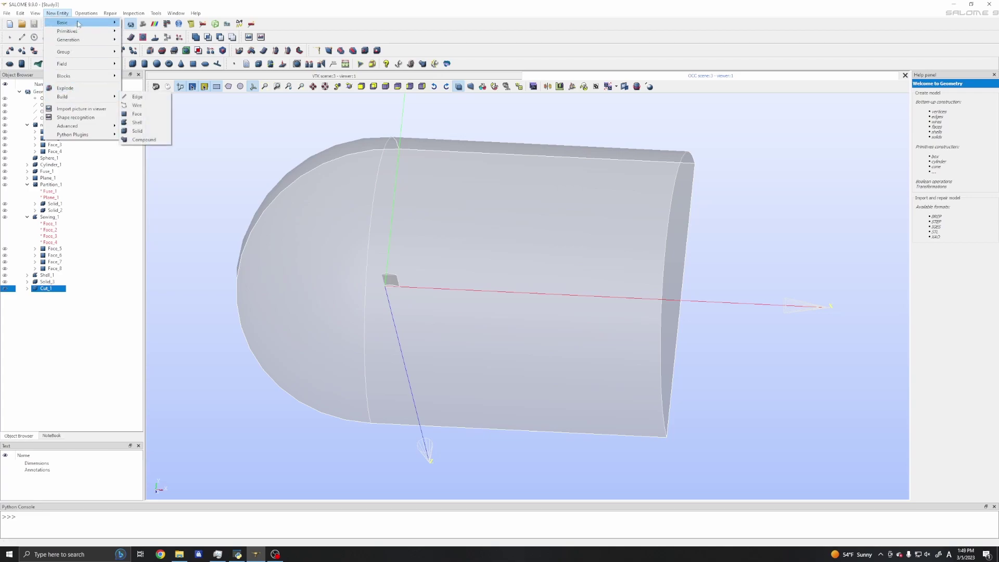
mouse_move(81, 16)
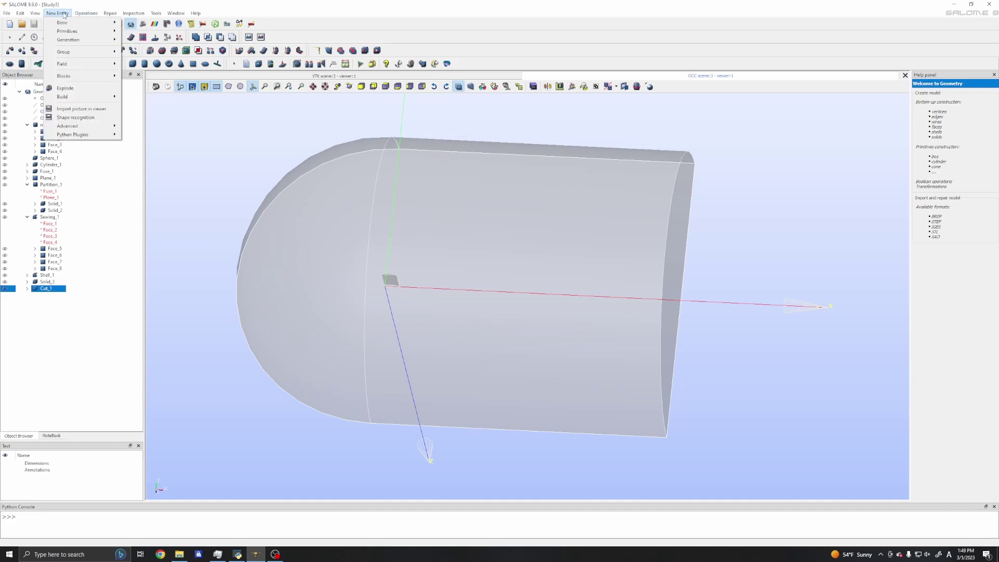
mouse_move(71, 55)
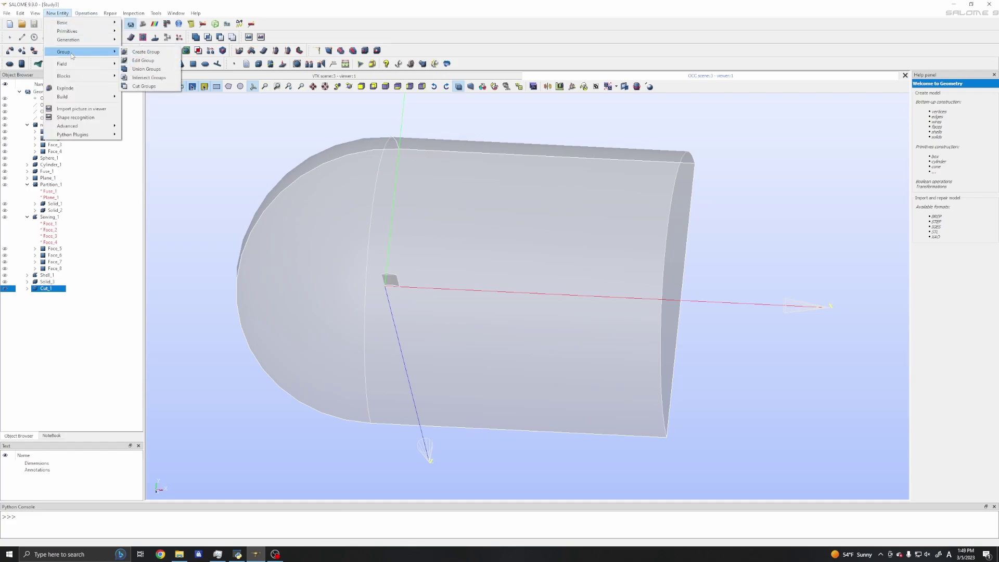
click(136, 53)
drag(502, 165, 555, 111)
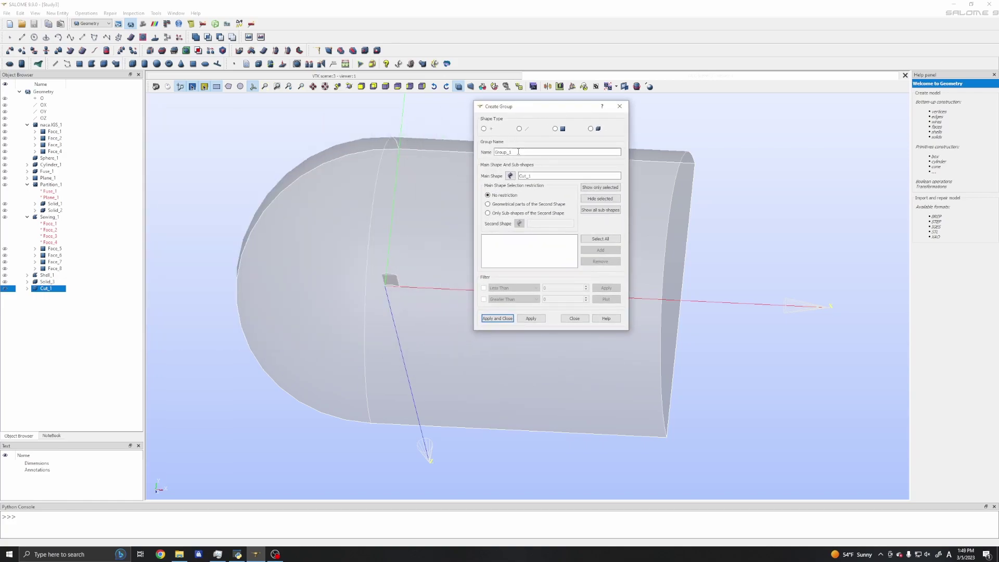
drag(520, 152, 464, 149)
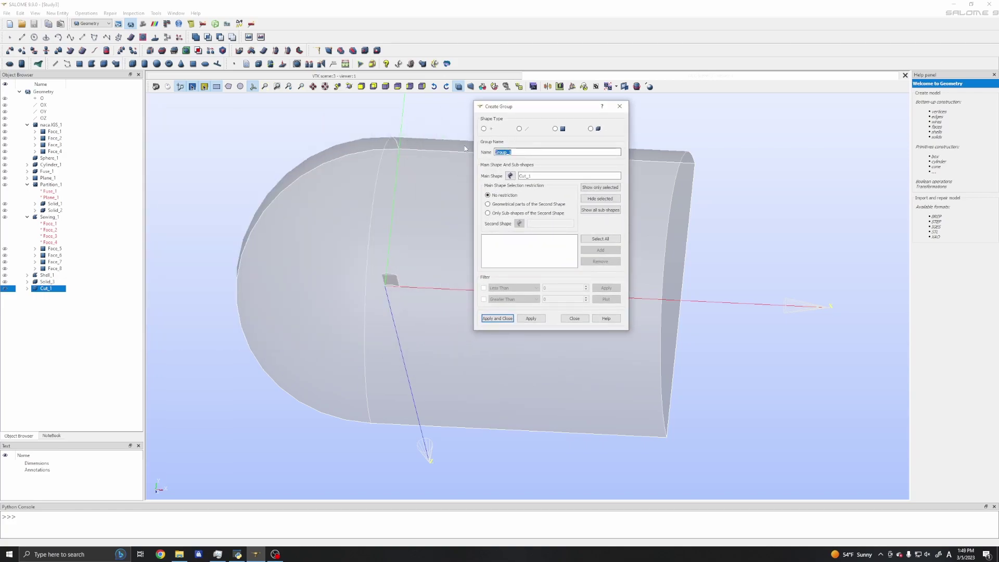
click(555, 128)
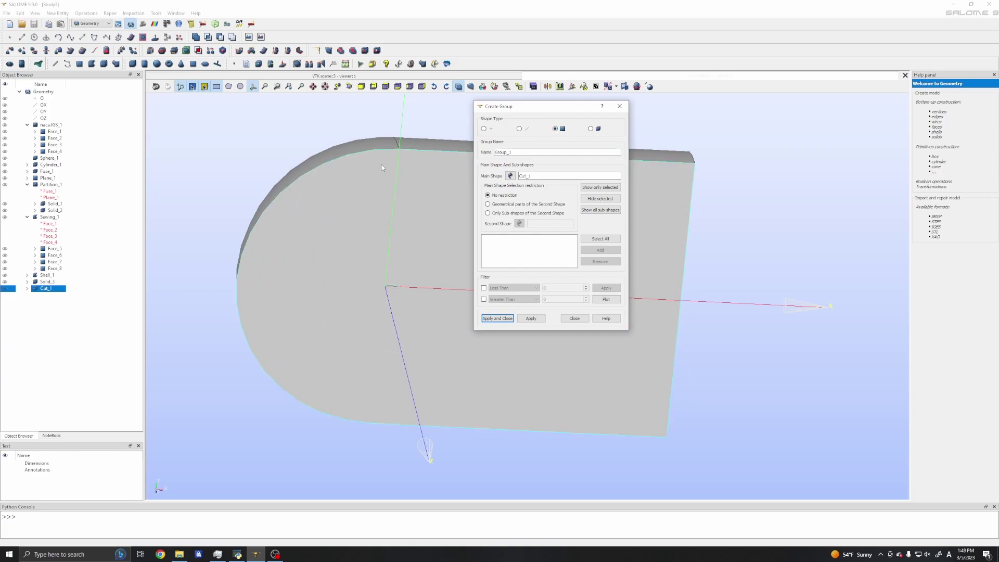
ctrl+right_drag(381, 164, 427, 279)
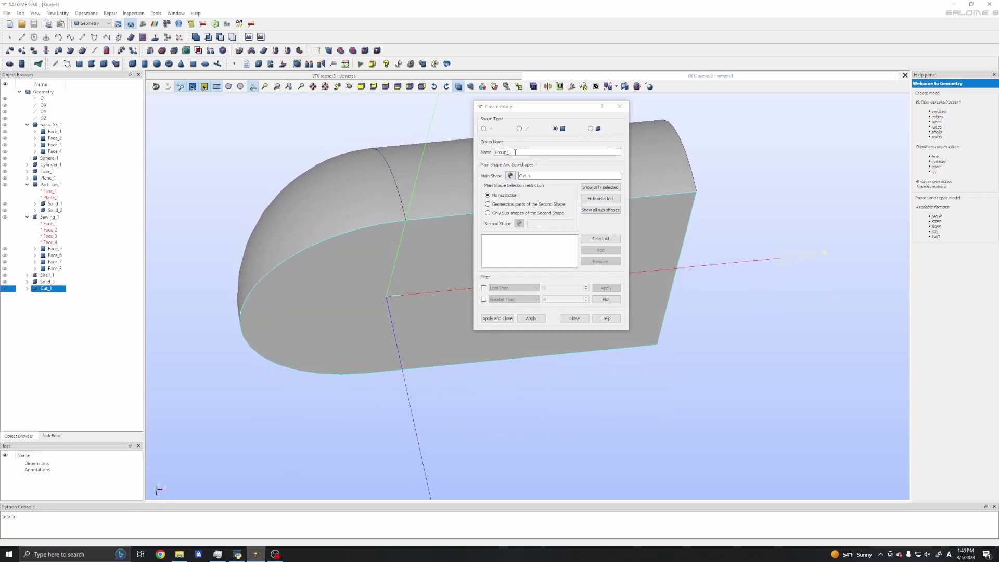
click(545, 165)
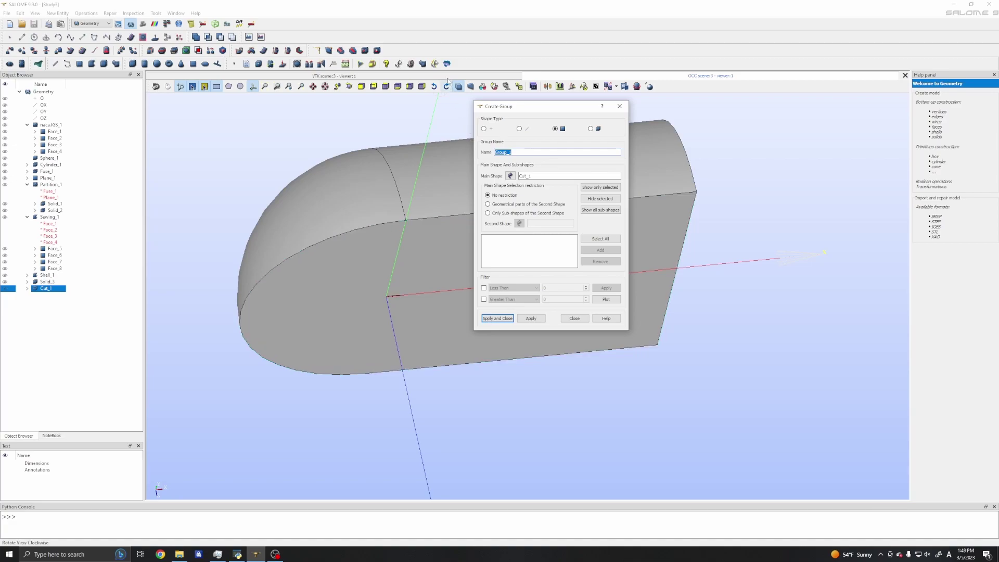
text(nlet)
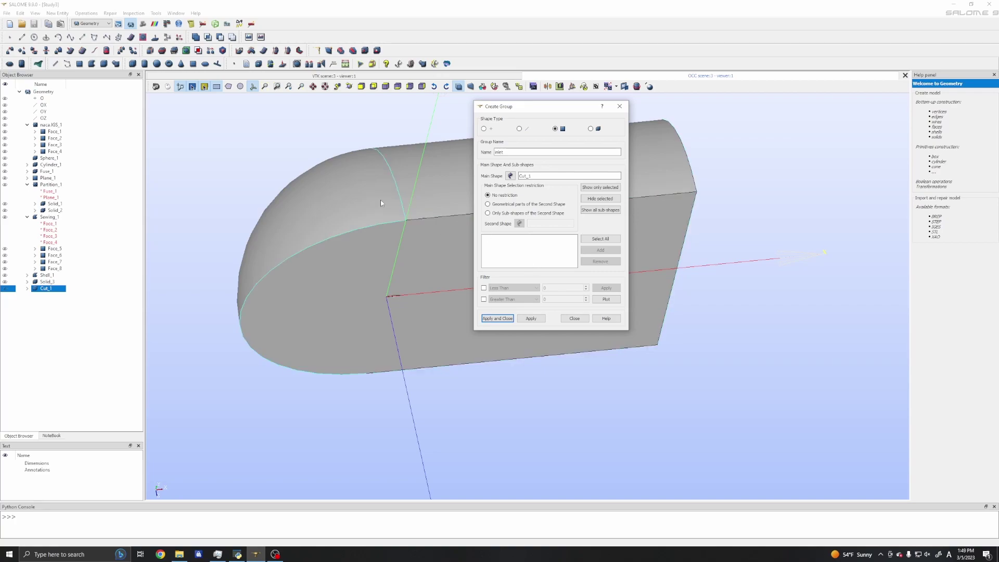
click(347, 191)
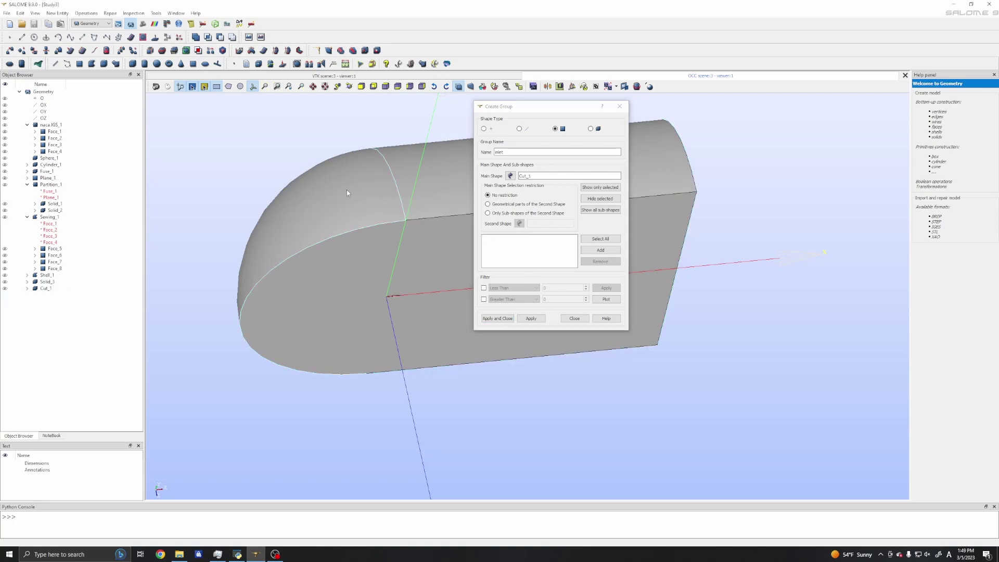
click(600, 250)
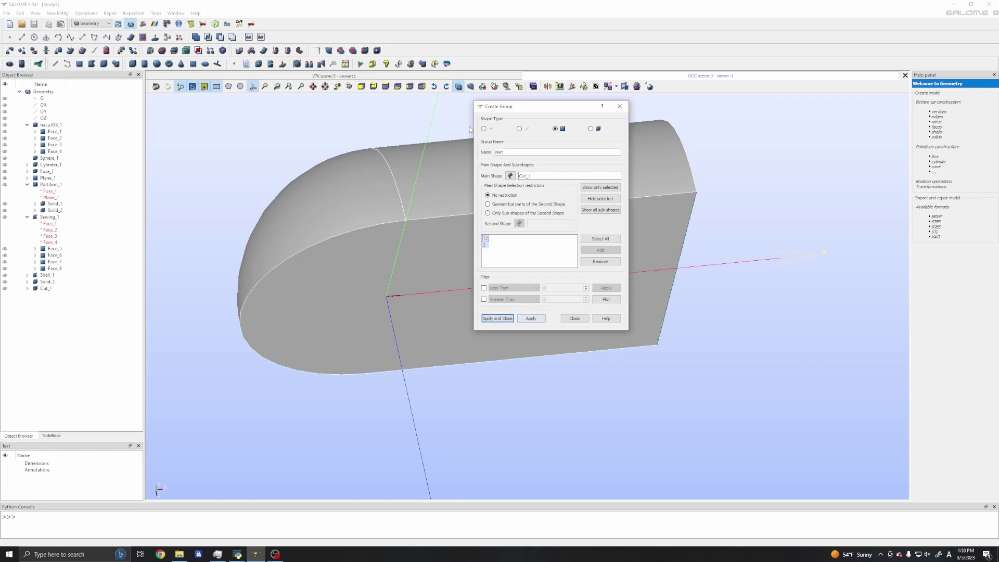
click(529, 318)
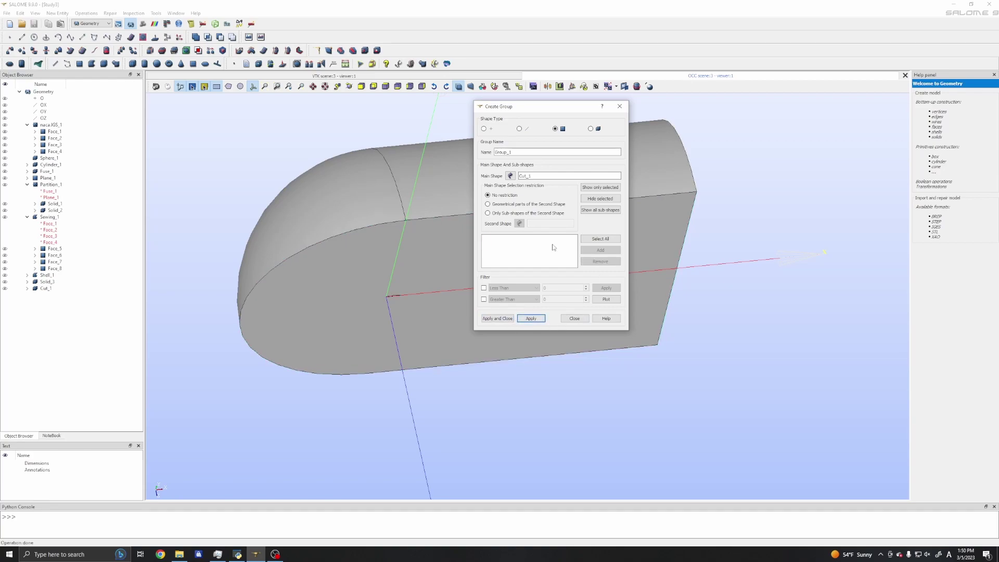
Create a face group named outlet on Cut_1 from the flat half-round face at the domain's downstream end
drag(523, 108, 796, 106)
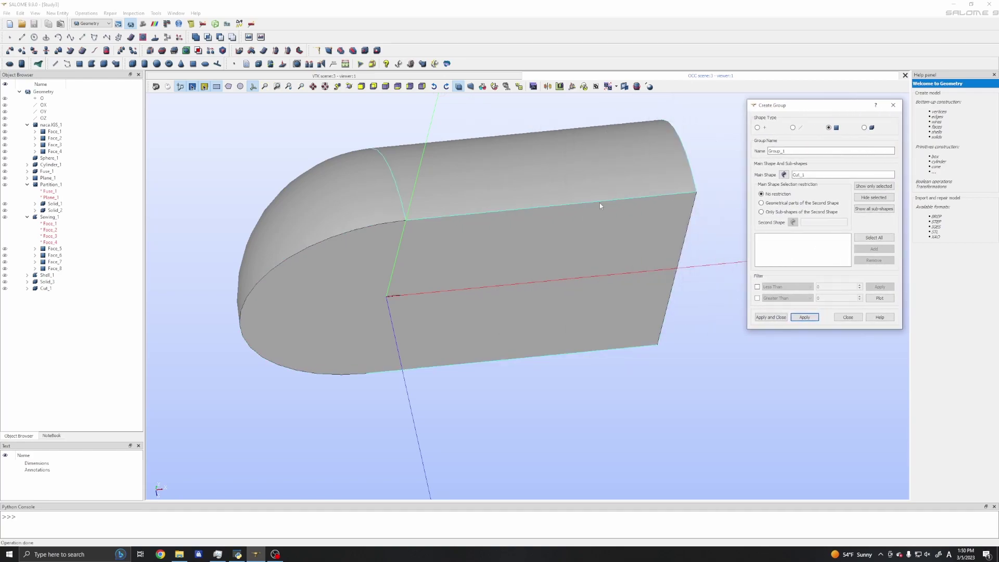
ctrl+right_drag(574, 298, 595, 249)
click(595, 249)
click(800, 161)
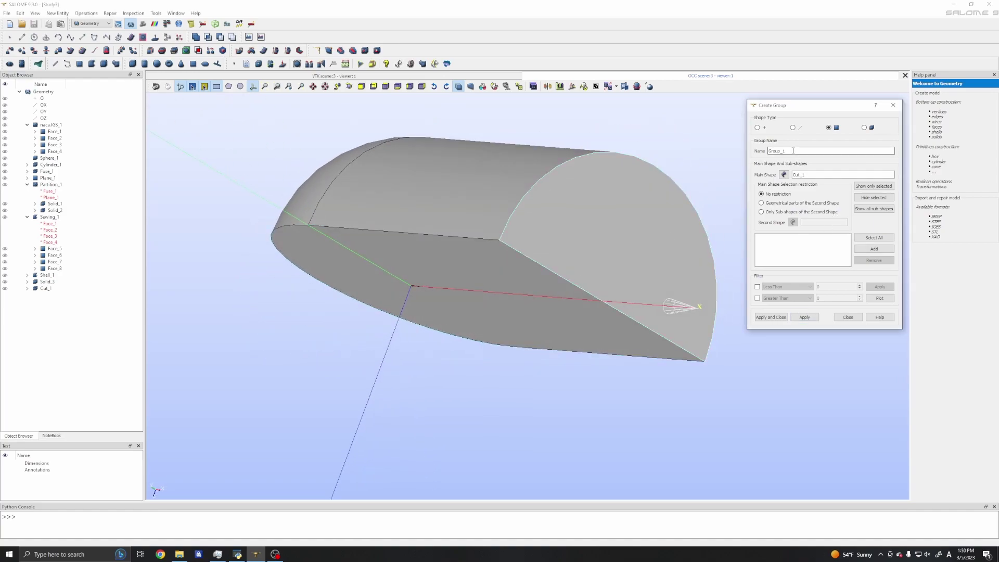
text(outlet)
click(864, 249)
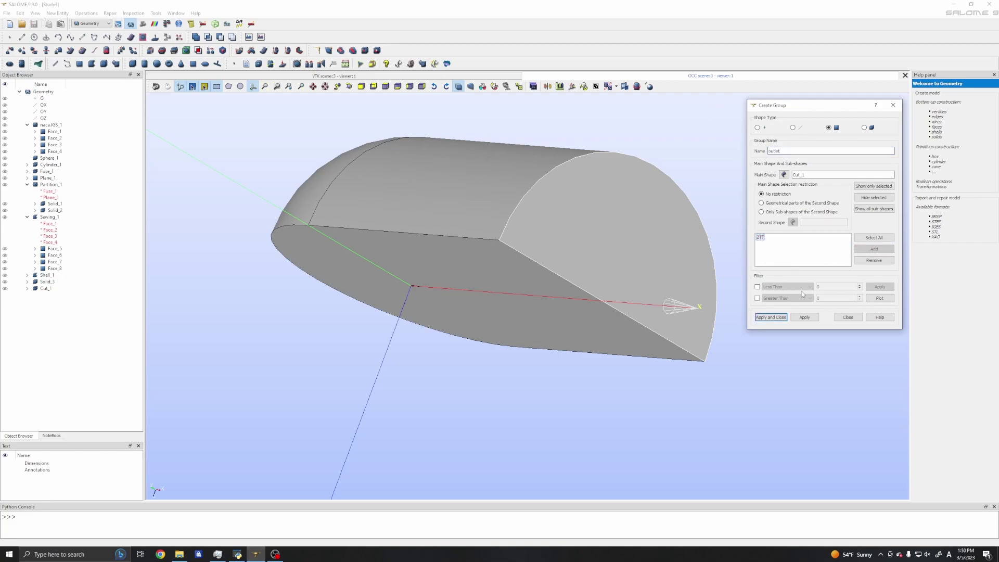
click(805, 317)
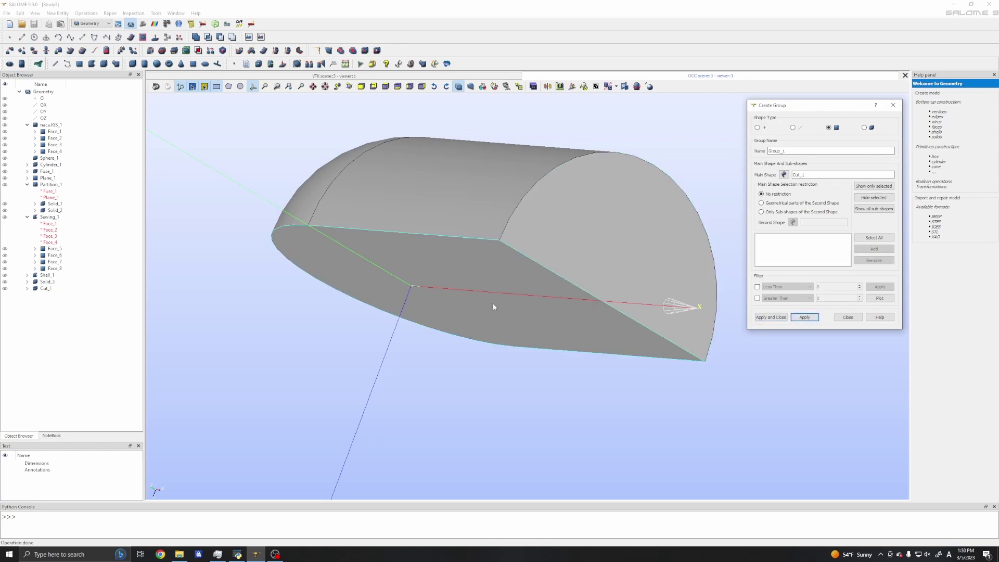
Create a face group named symmetry on Cut_1 from the large flat face around the wing opening
middle_drag(494, 306, 558, 241)
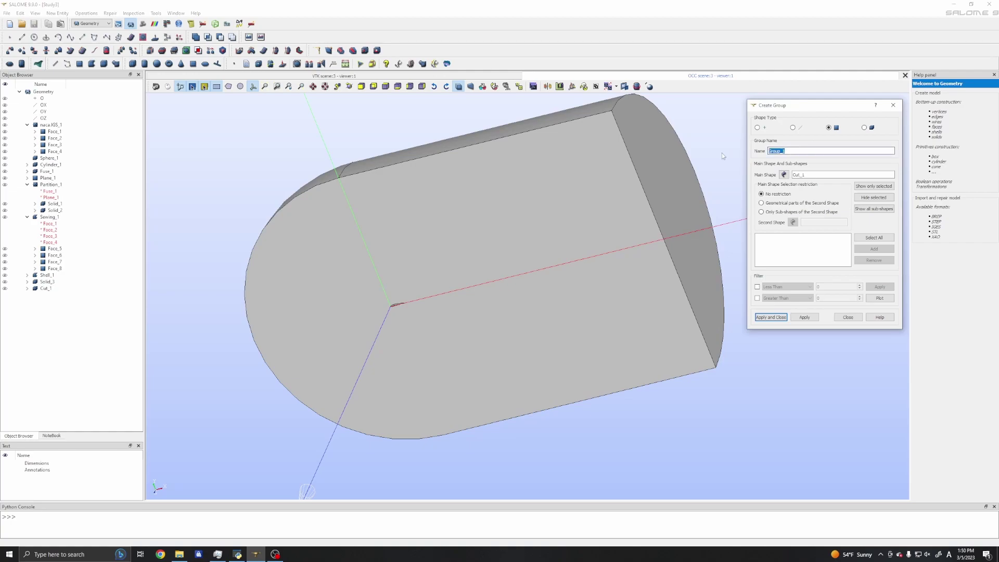
text(symmetry)
click(609, 231)
click(874, 248)
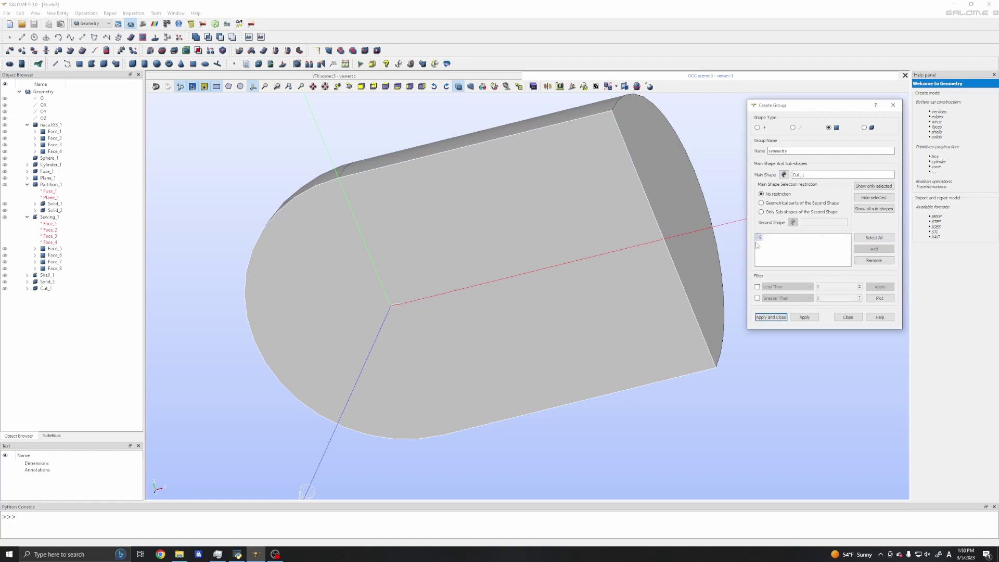
click(805, 316)
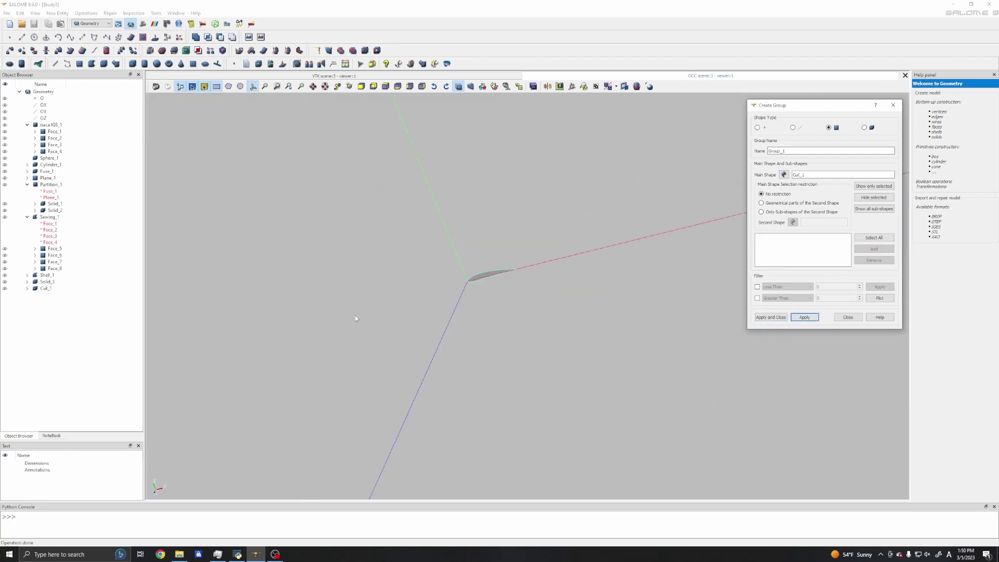
Create a face group on Cut_1 from the wing cavity's faces, including the tip and the thin trailing-edge face
ctrl+middle_drag(667, 221, 370, 270)
ctrl+right_drag(370, 269, 426, 295)
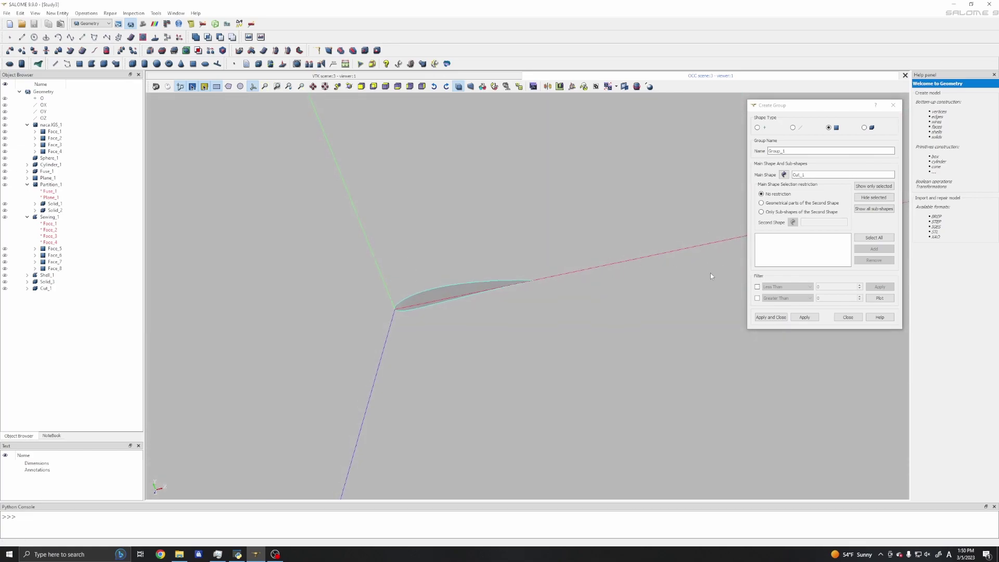
ctrl+drag(451, 290, 404, 283)
ctrl+right_drag(405, 284, 395, 245)
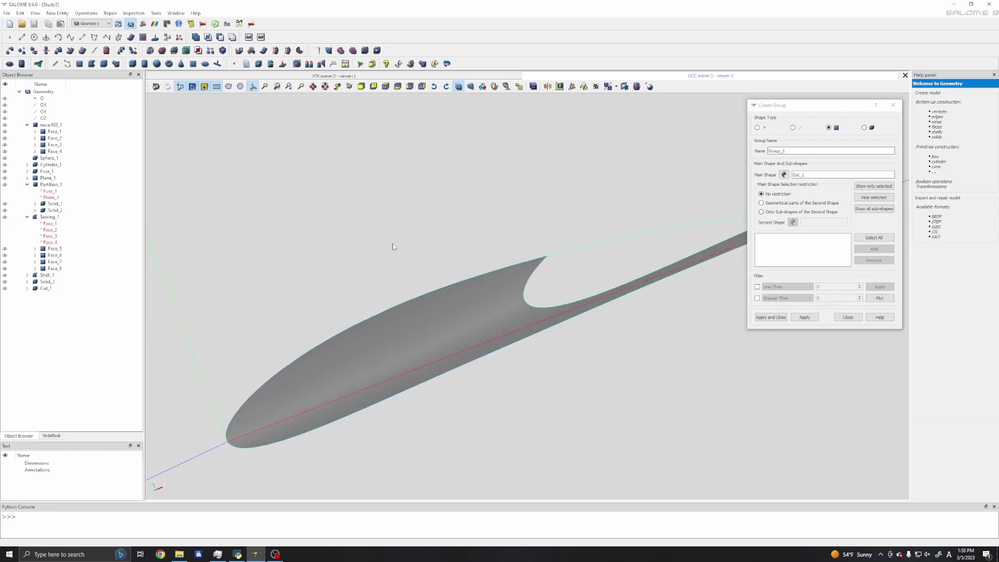
click(423, 316)
ctrl+middle_drag(562, 285, 430, 282)
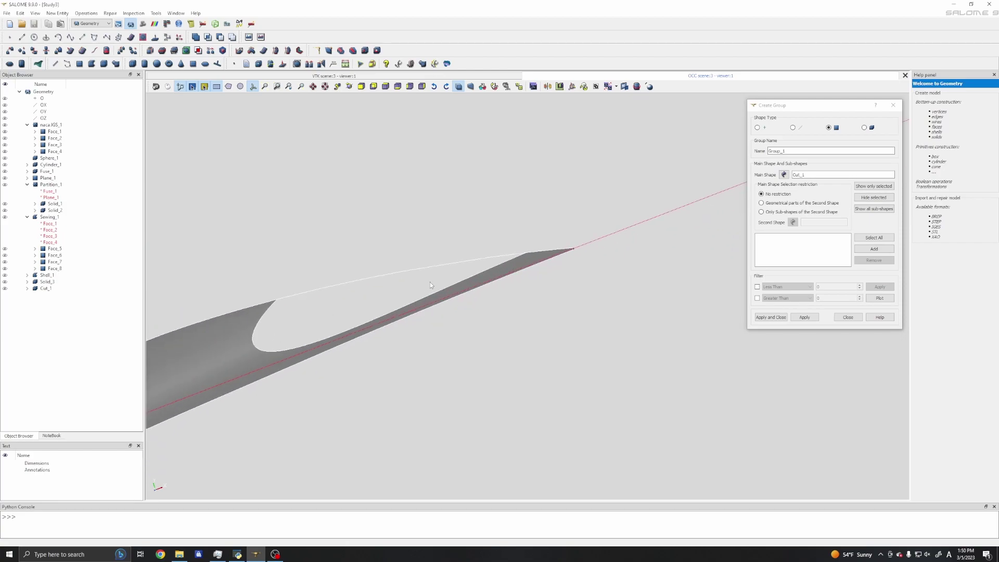
ctrl+drag(525, 269, 546, 266)
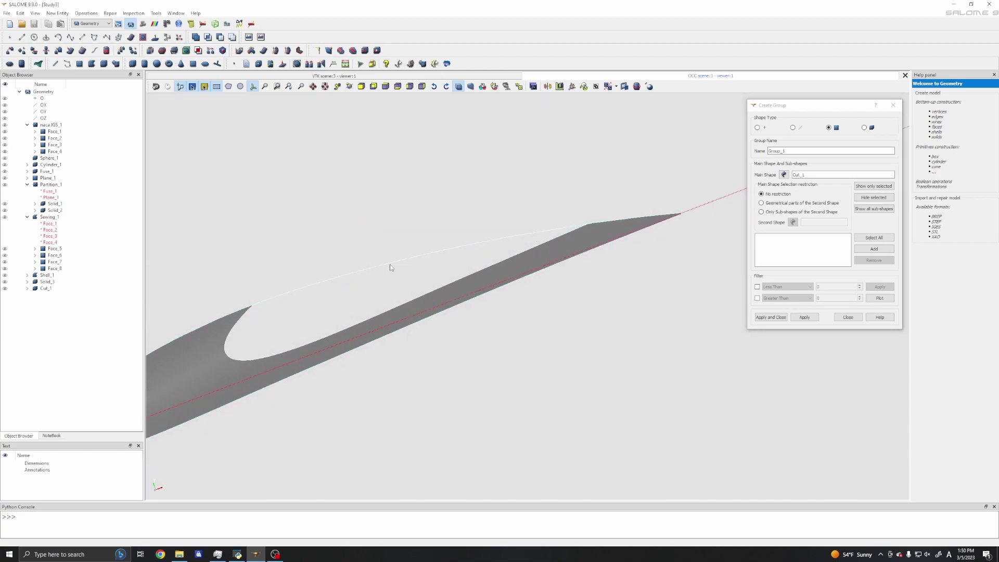
ctrl+right_drag(476, 257, 563, 241)
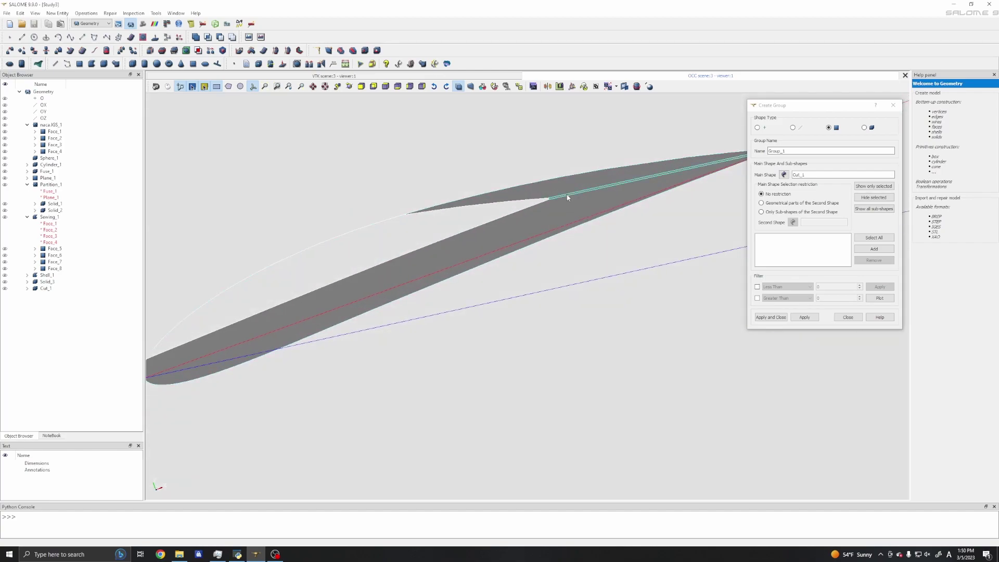
click(865, 238)
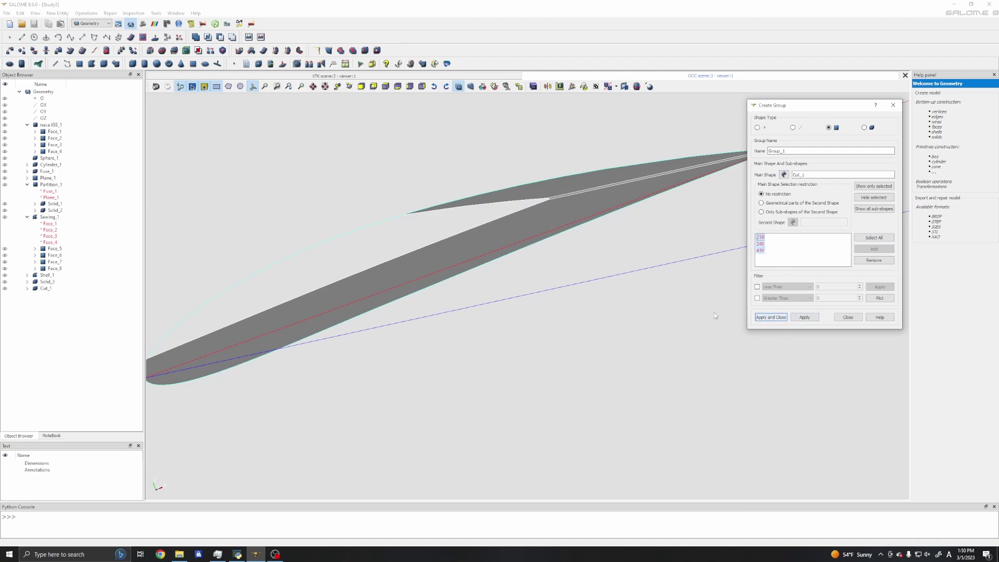
scroll(408, 182, down, 5)
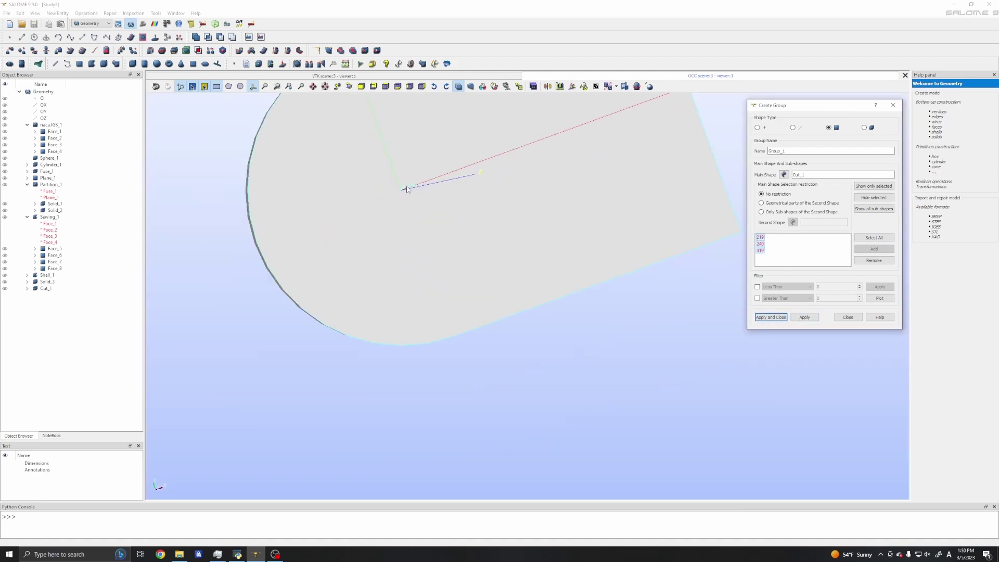
ctrl+middle_drag(439, 224, 423, 285)
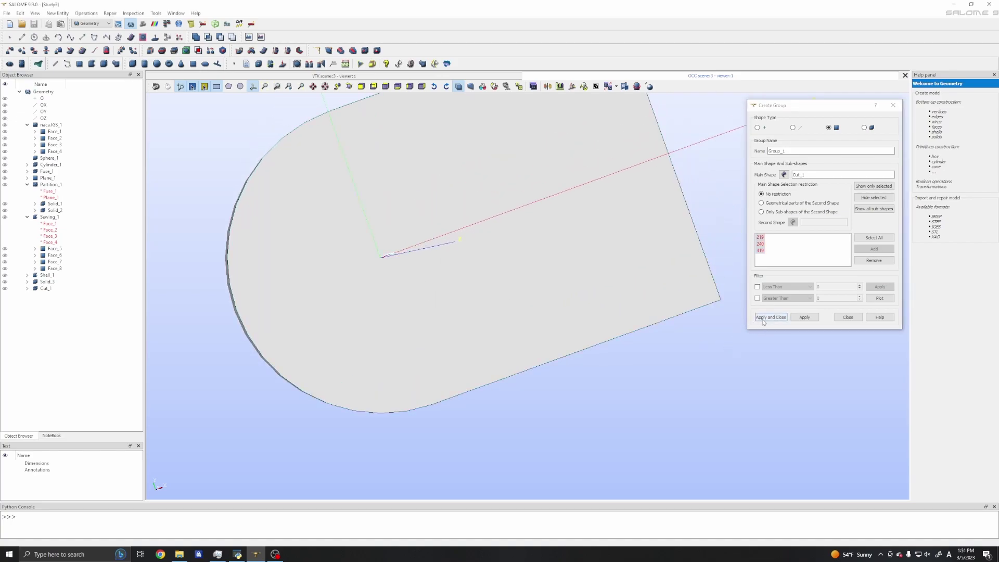
click(505, 273)
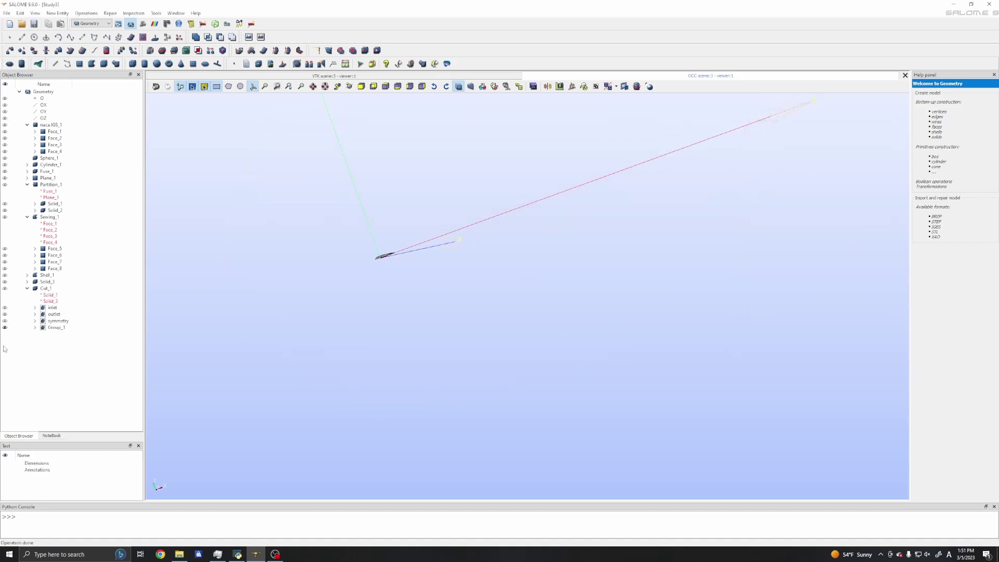
Rename the wing cavity's face group Group_1 as wing
click(50, 328)
right_click(50, 328)
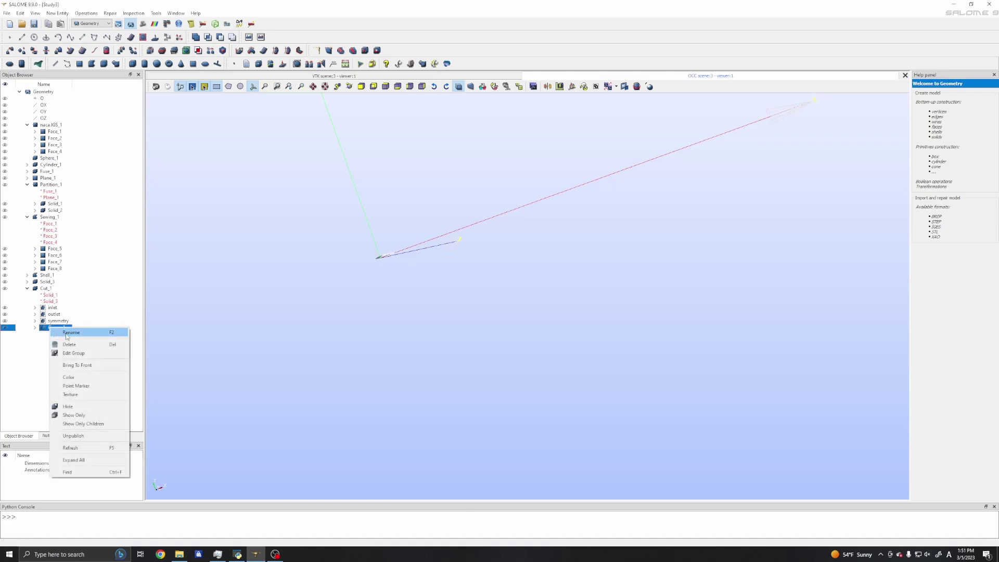
click(66, 335)
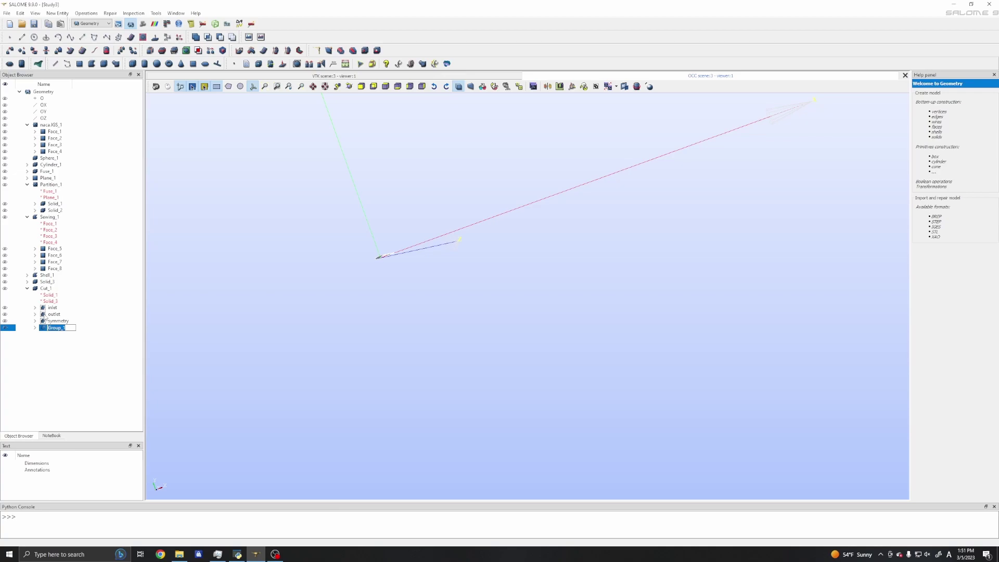
text(ing)
key(Return)
Display the inlet, outlet and symmetry groups alongside the wing group and check which domain faces each one covers
click(5, 308)
ctrl+right_drag(485, 309, 458, 333)
click(4, 315)
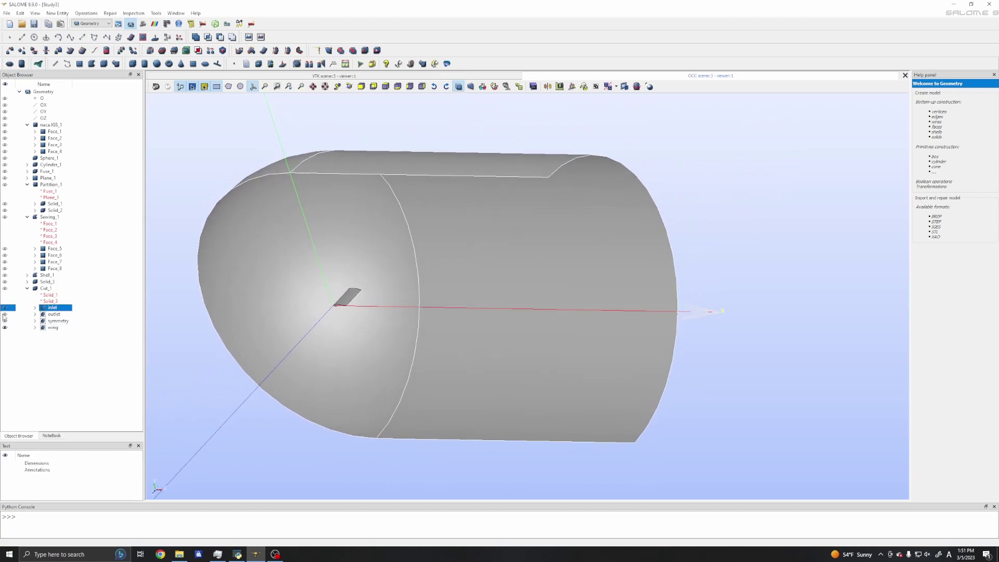
ctrl+right_drag(624, 312, 676, 335)
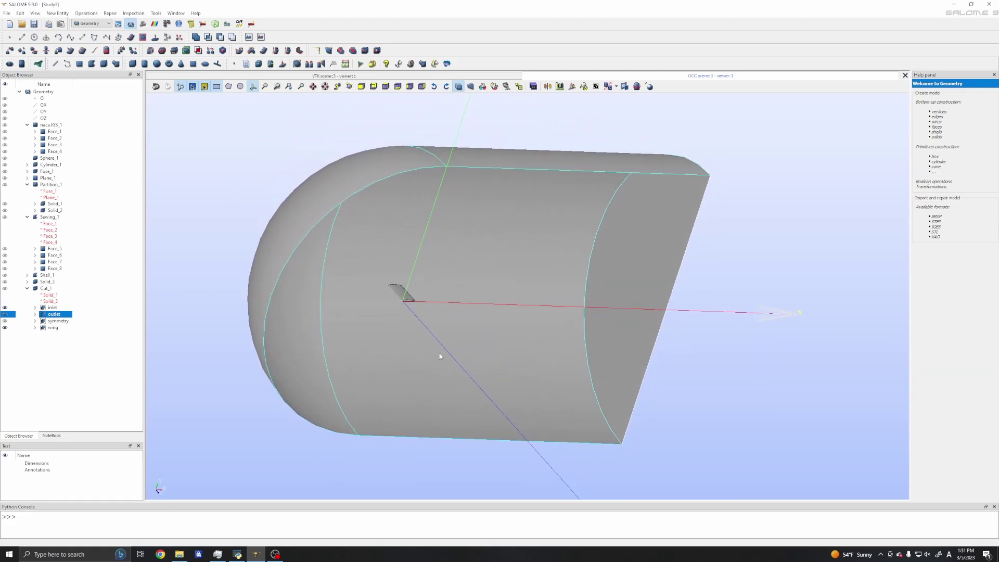
click(5, 321)
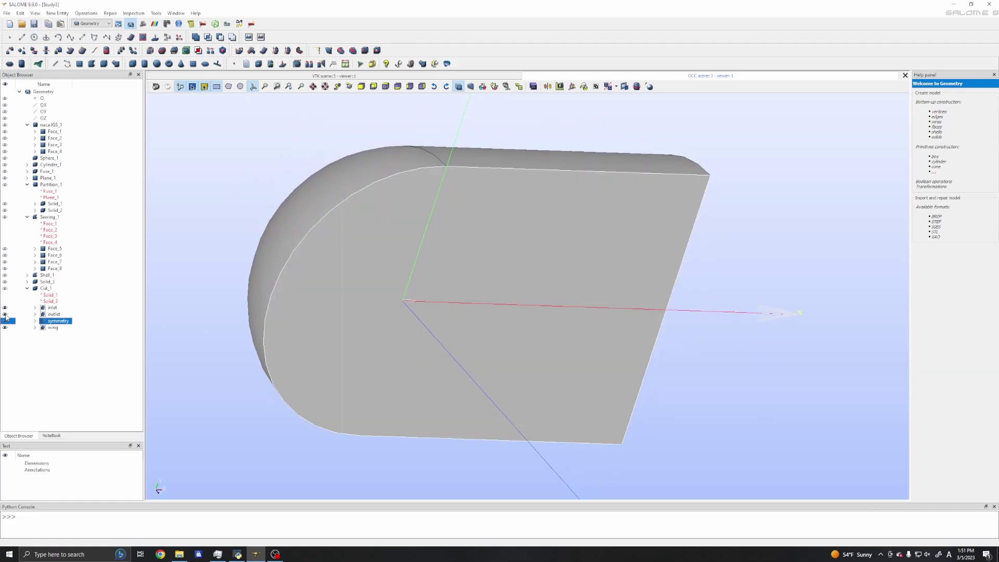
Hide the inlet and symmetry groups and examine the faces of the wing group
click(4, 307)
ctrl+right_drag(395, 312, 146, 345)
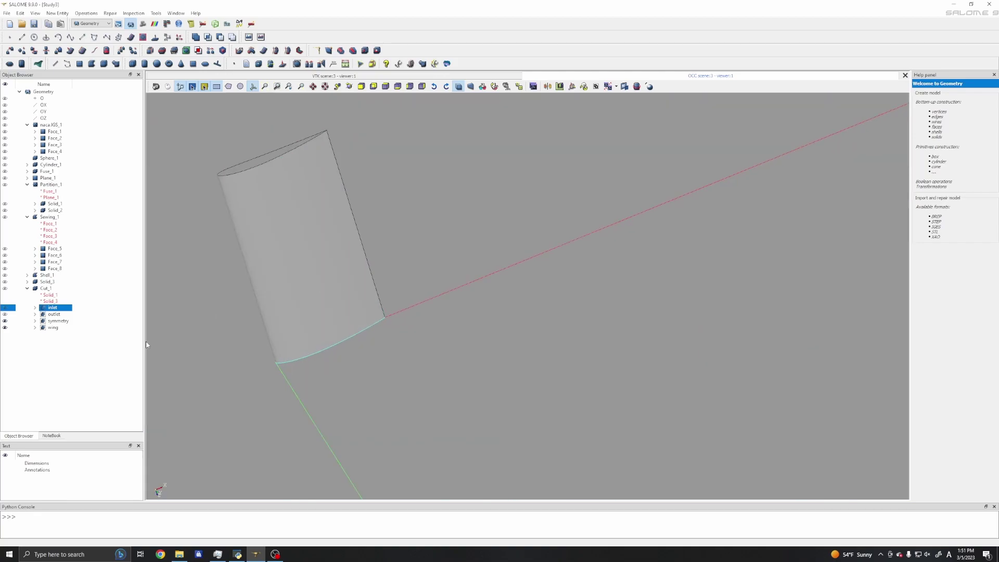
click(5, 321)
ctrl+right_drag(426, 219, 359, 287)
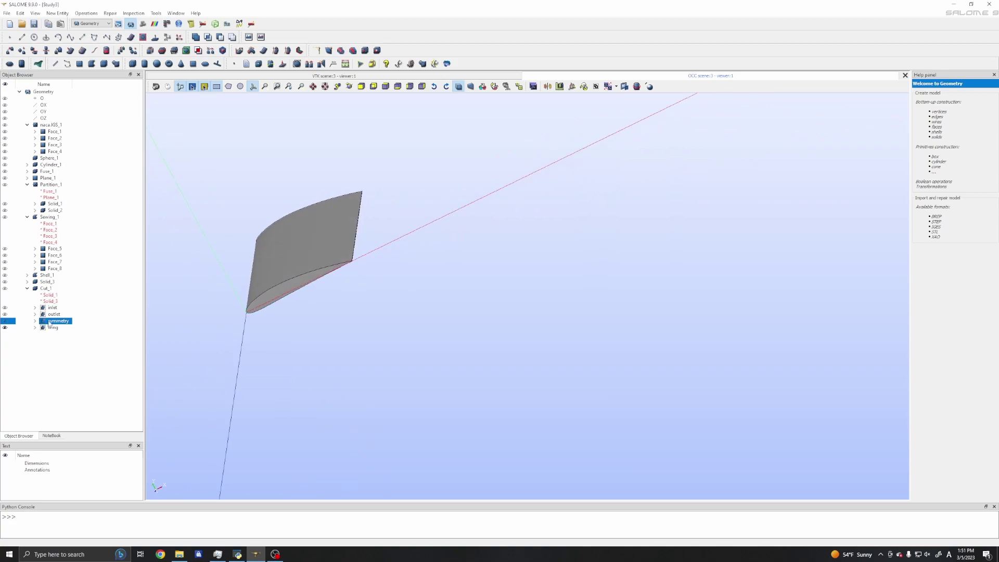